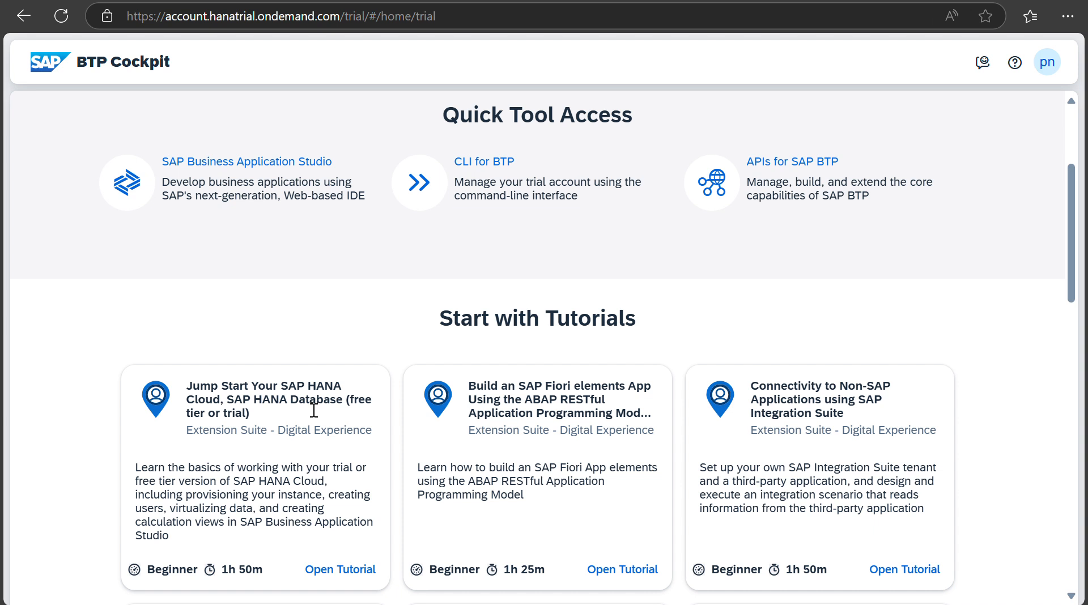
Step: Close the free-trial welcome message on the SAP pricing page
scroll(314, 409, down, 1)
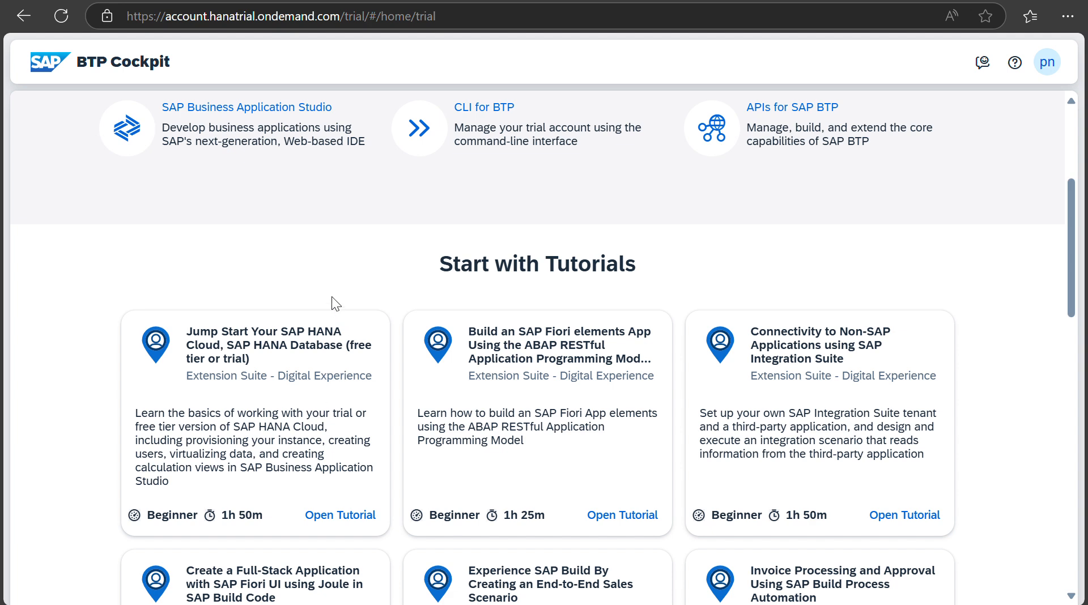
scroll(316, 274, up, 3)
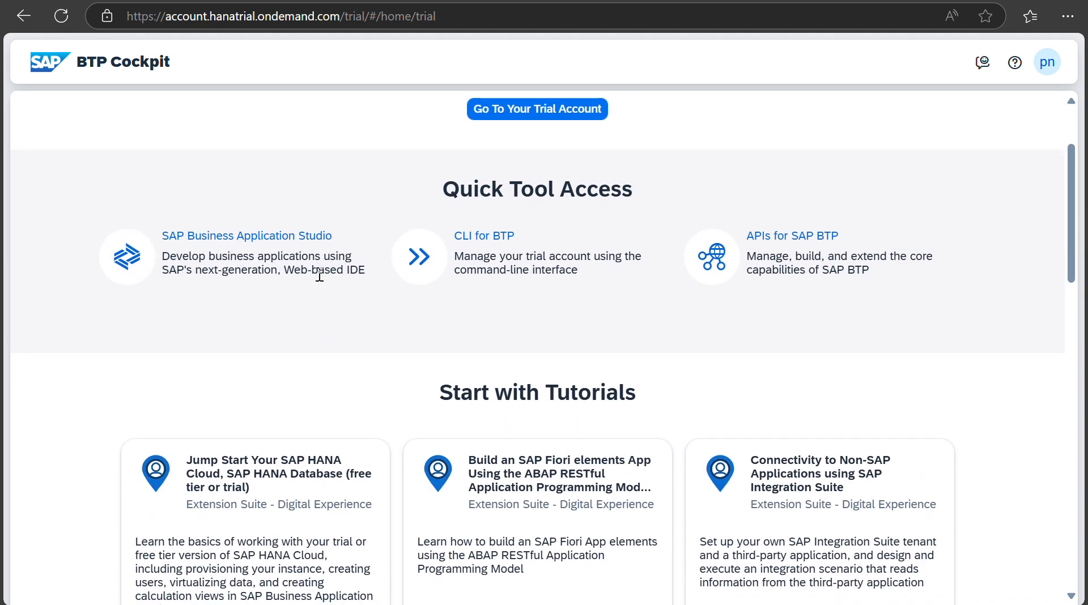
scroll(319, 275, down, 2)
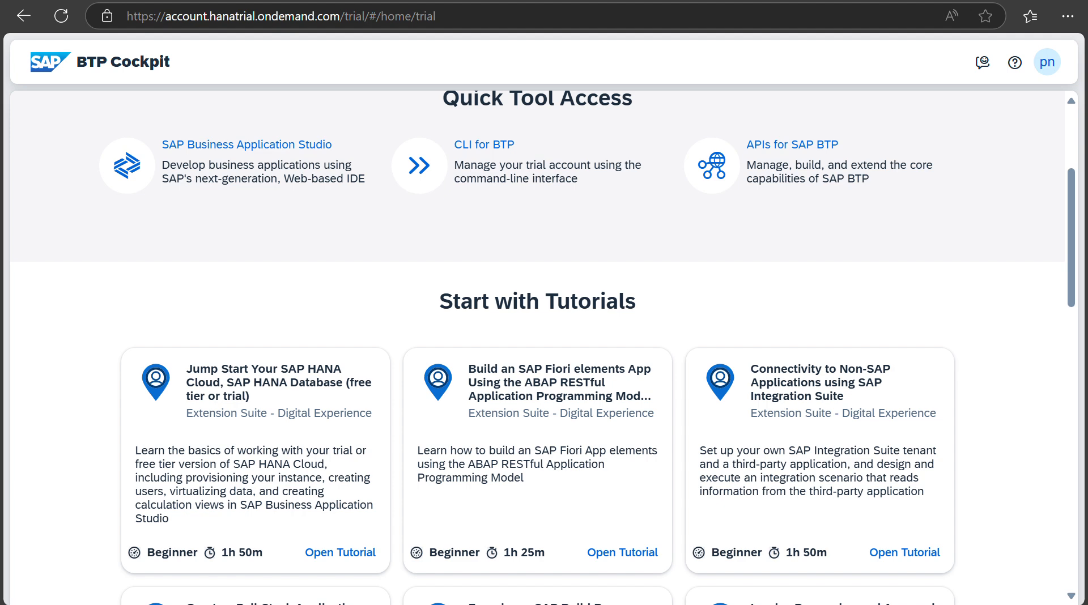
click(342, 1)
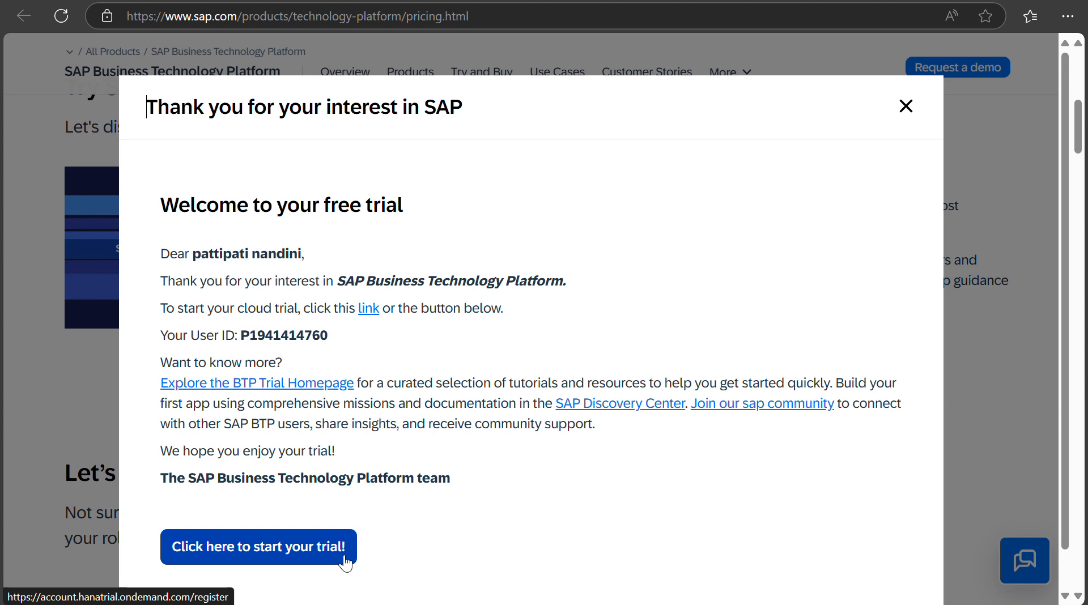
click(906, 107)
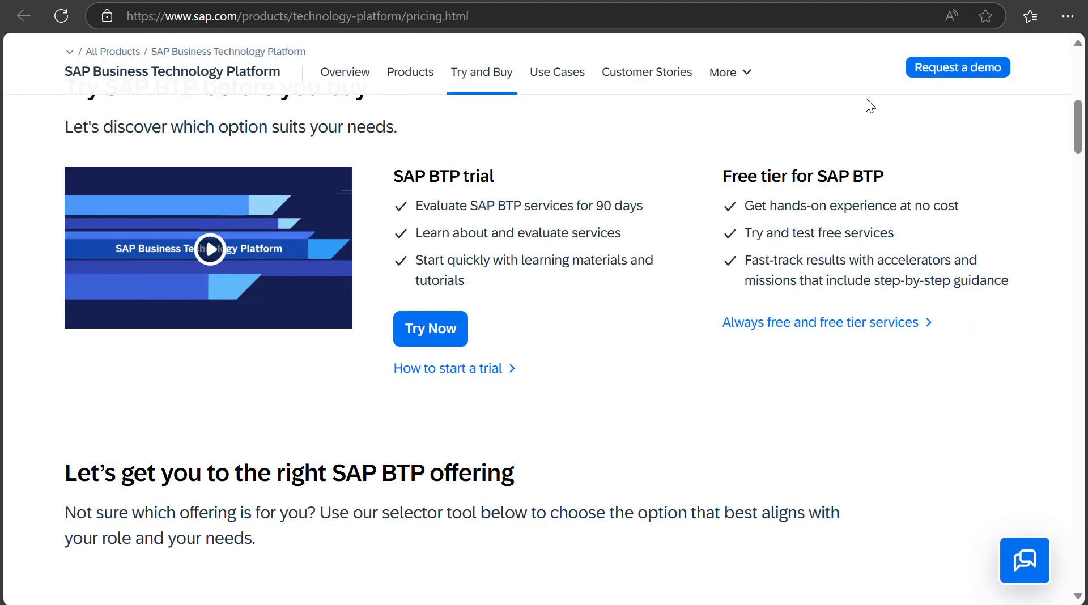
Step: Return to the BTP trial home and go to the trial global account
click(372, 17)
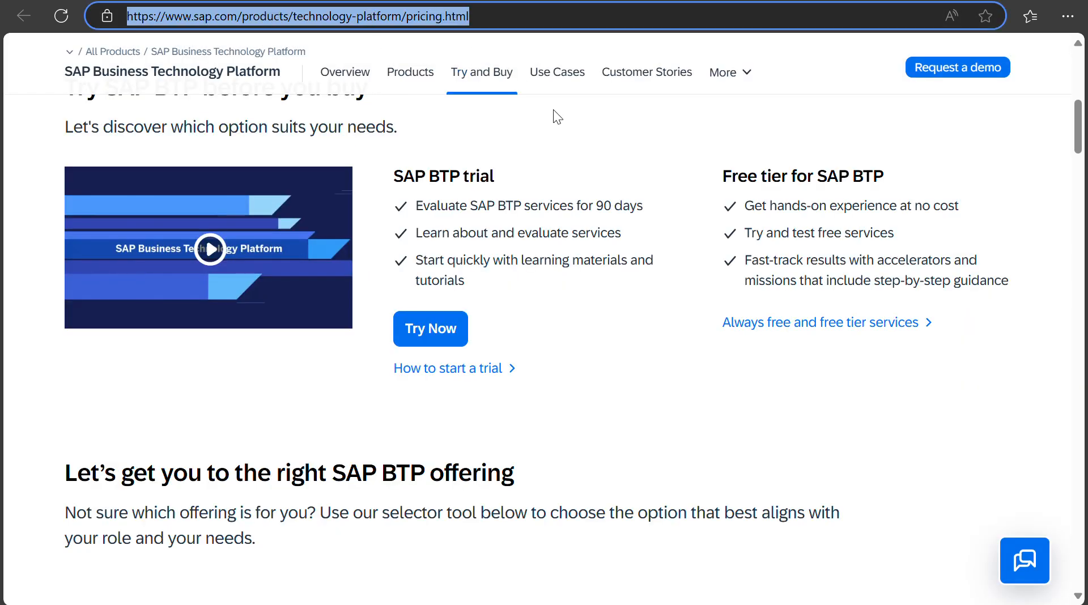
click(558, 148)
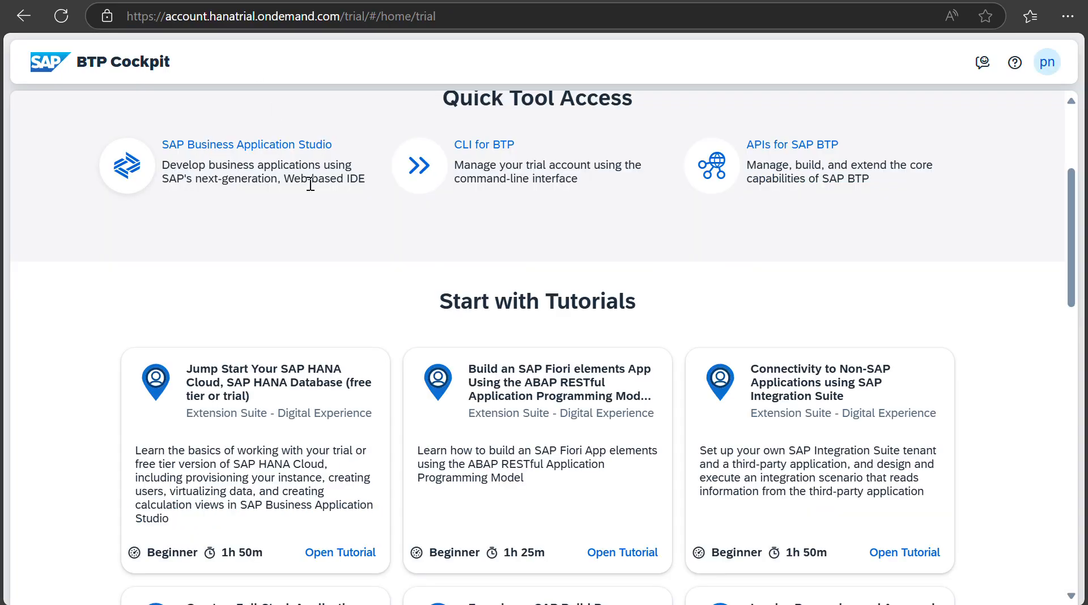
scroll(335, 173, up, 3)
click(522, 161)
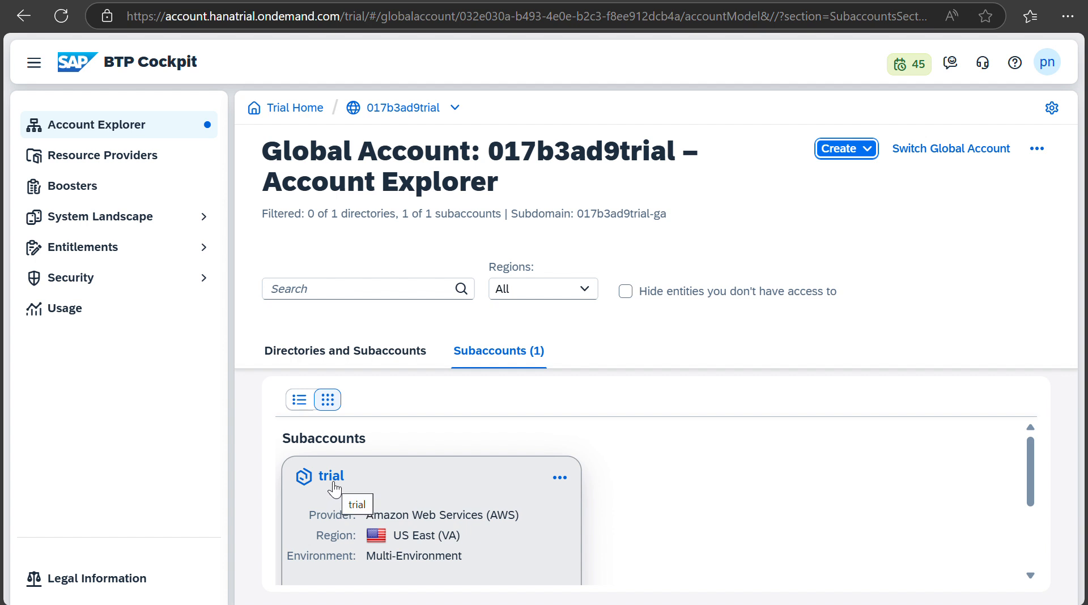
Step: Start the 'Set Up SAP HANA Cloud Administration Tools' booster and close its success message
click(118, 196)
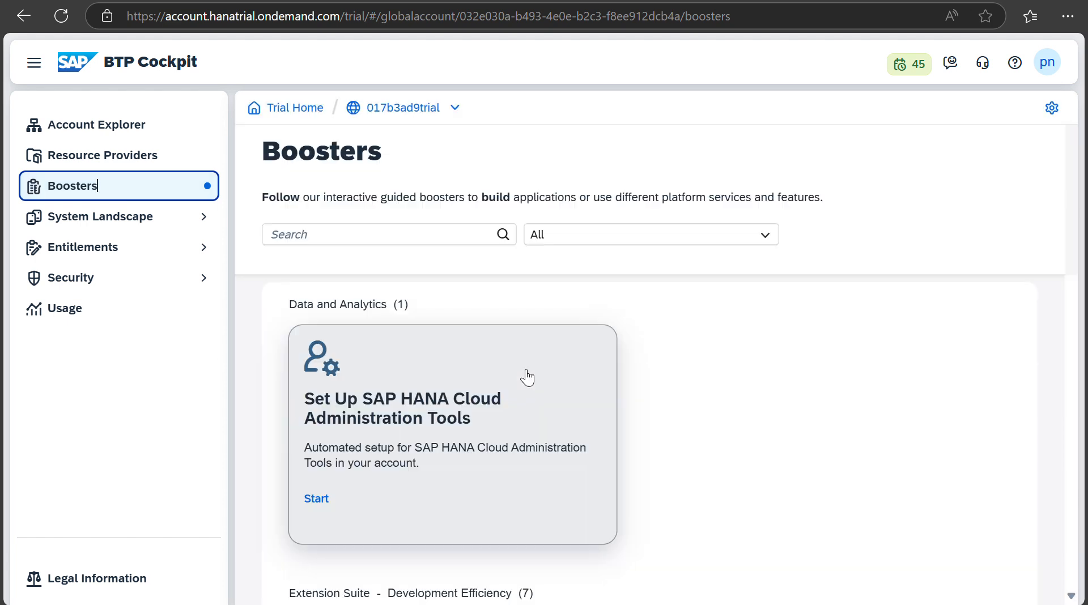
scroll(651, 427, down, 2)
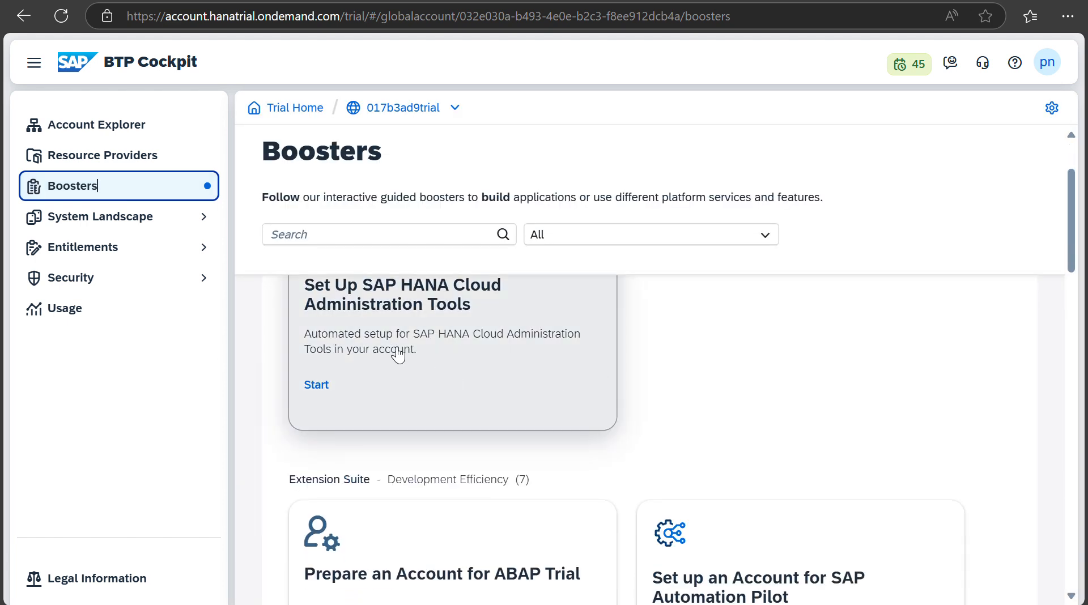
scroll(658, 348, up, 1)
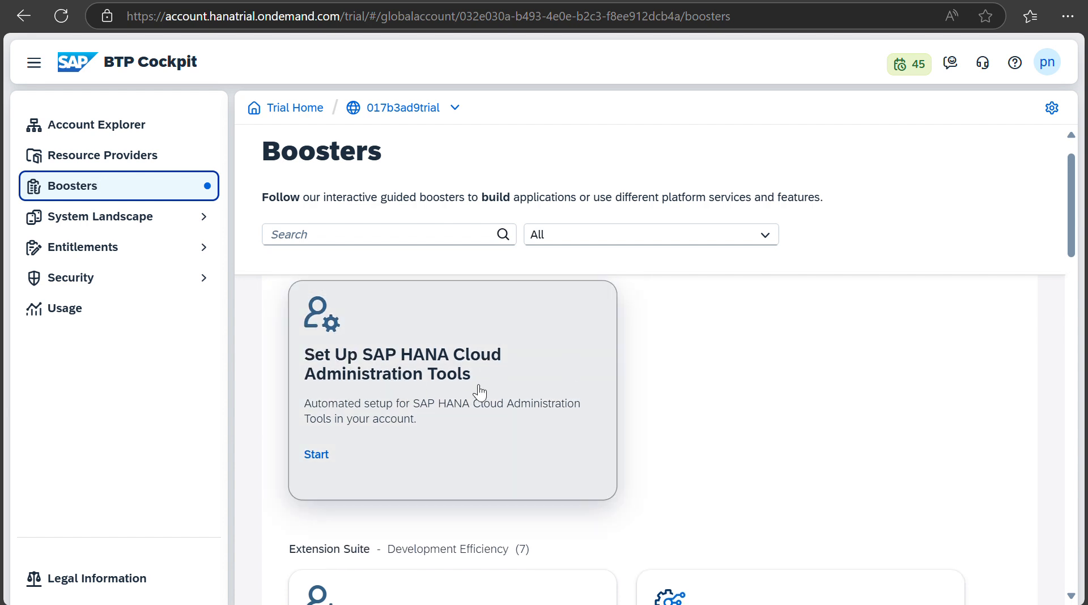
click(316, 455)
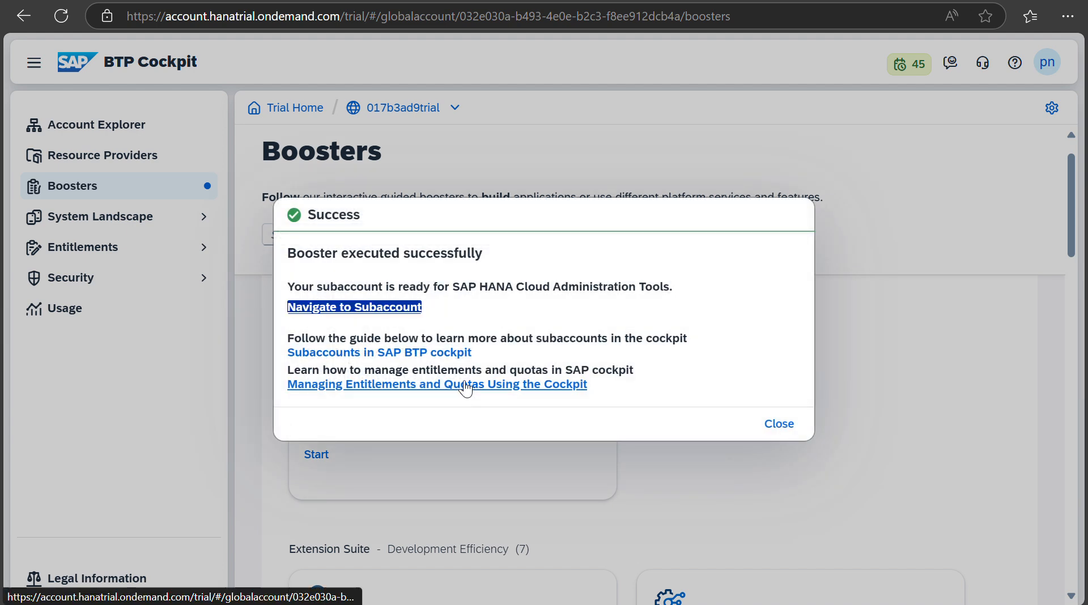
click(779, 424)
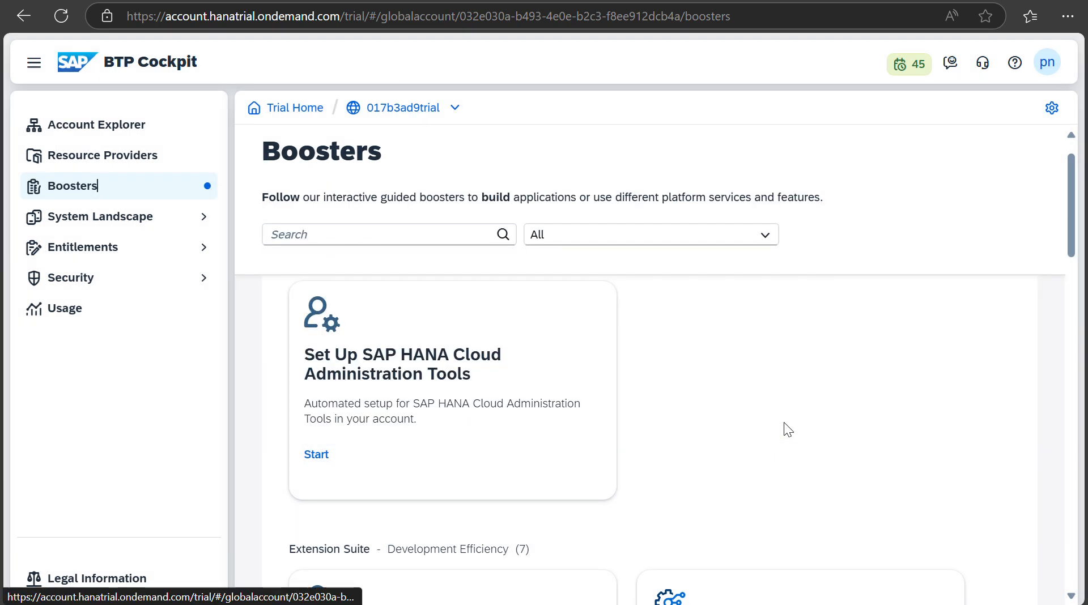
scroll(663, 505, down, 3)
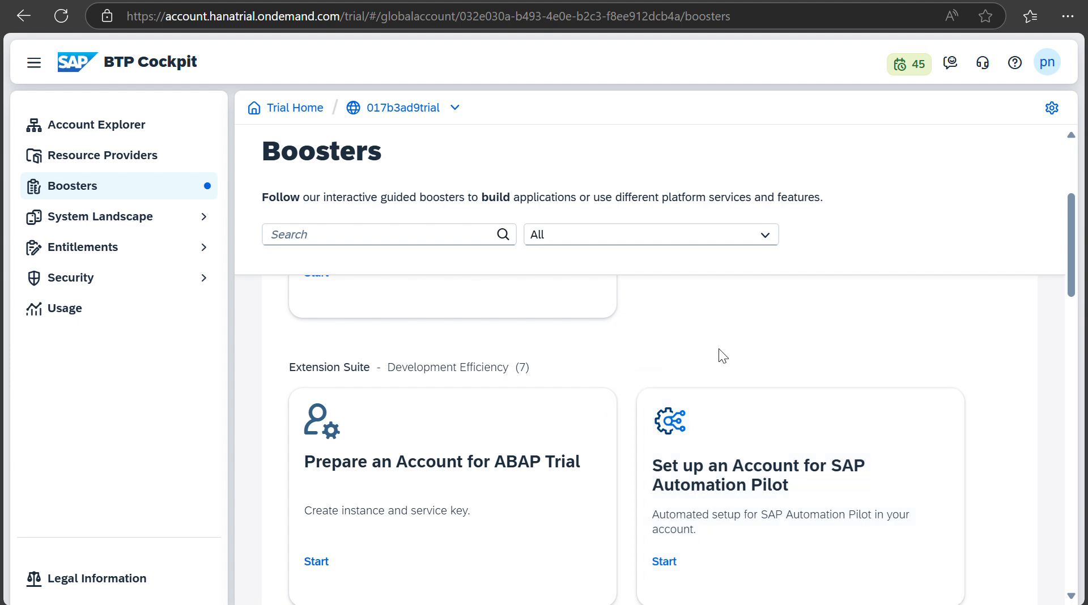
scroll(737, 348, down, 5)
scroll(739, 356, down, 3)
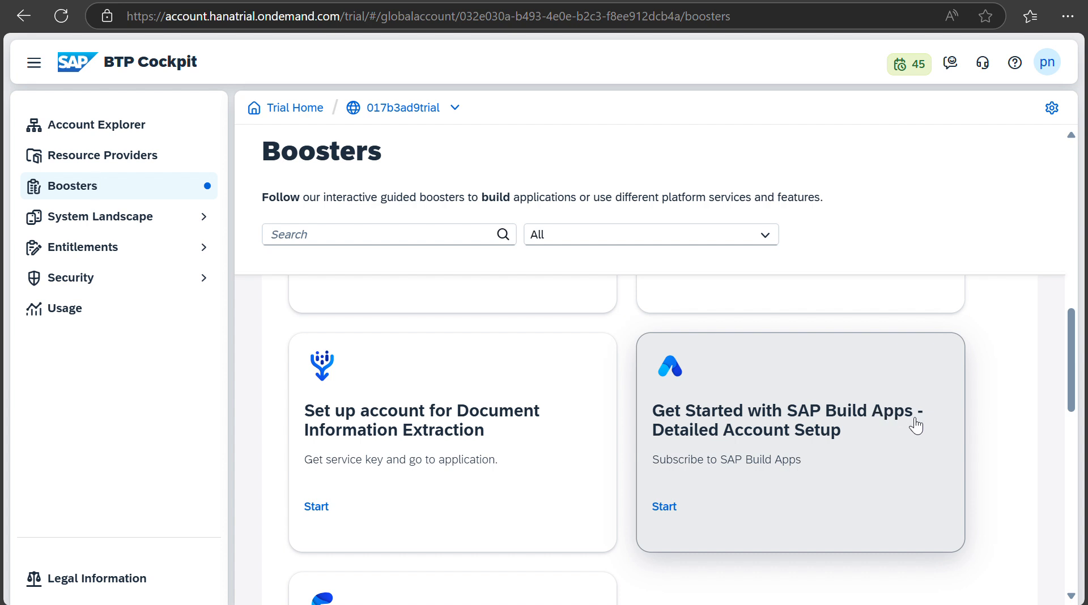
scroll(814, 504, down, 3)
scroll(814, 504, up, 3)
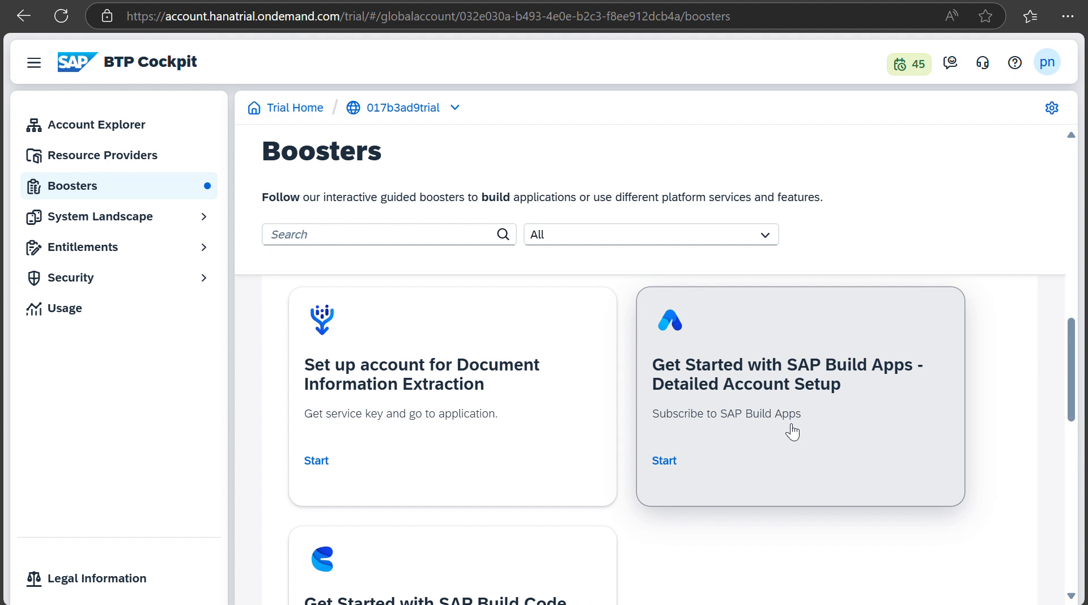
scroll(790, 430, up, 10)
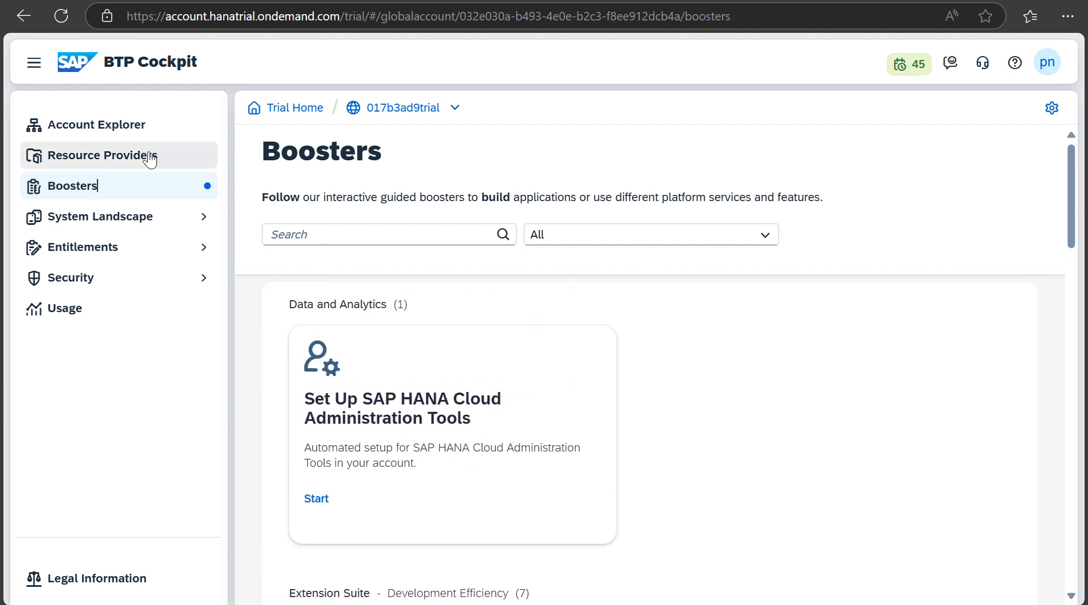
Step: Open the 'trial' subaccount tile and scroll to its Entitlements, showing SAP HANA Cloud tools plan
click(134, 124)
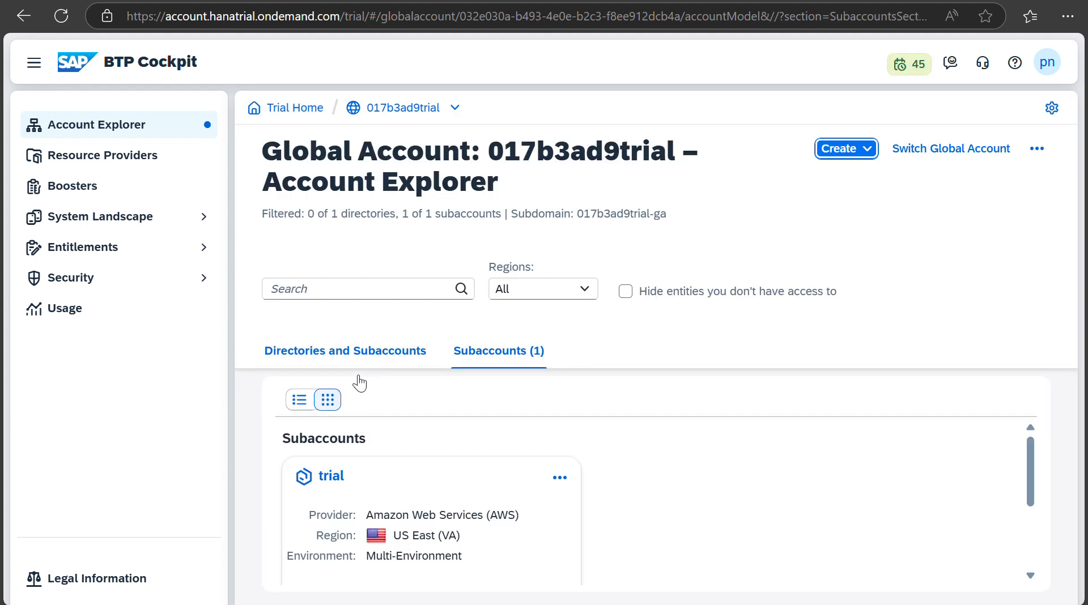
click(326, 473)
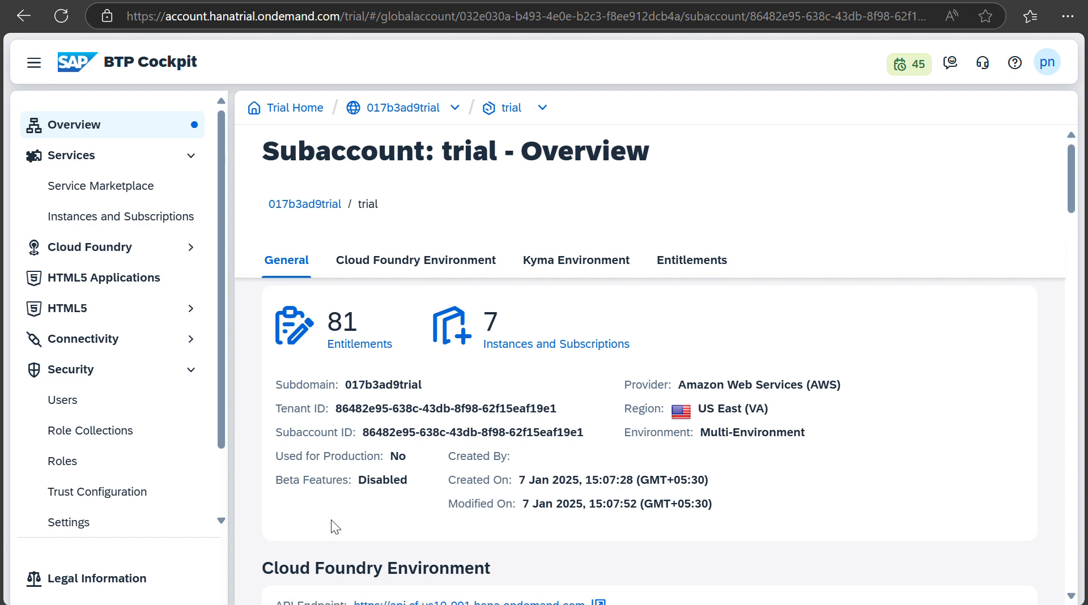
scroll(363, 523, down, 5)
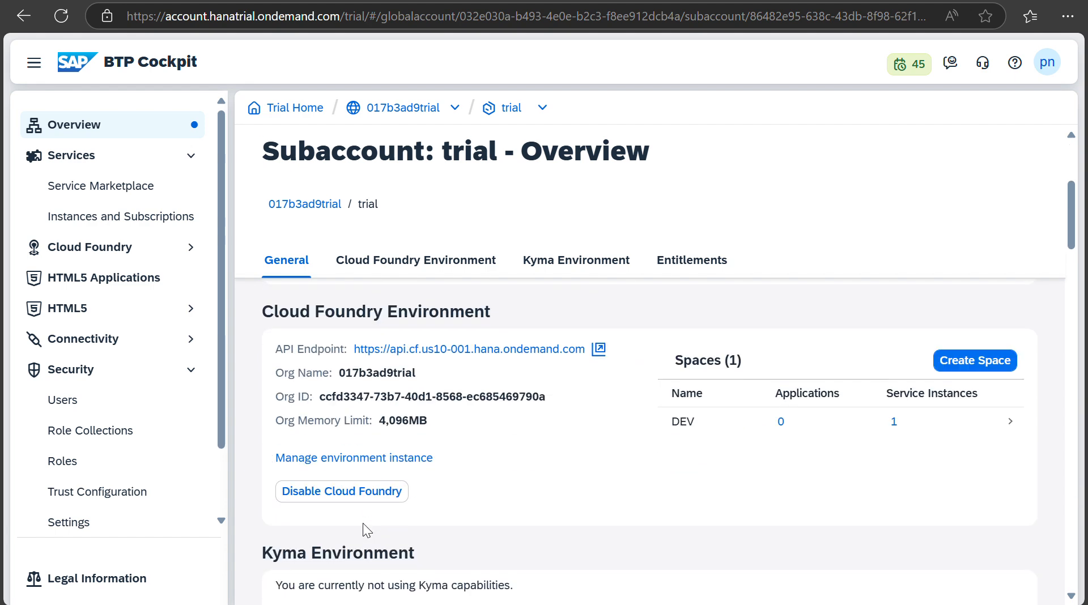
scroll(363, 522, down, 2)
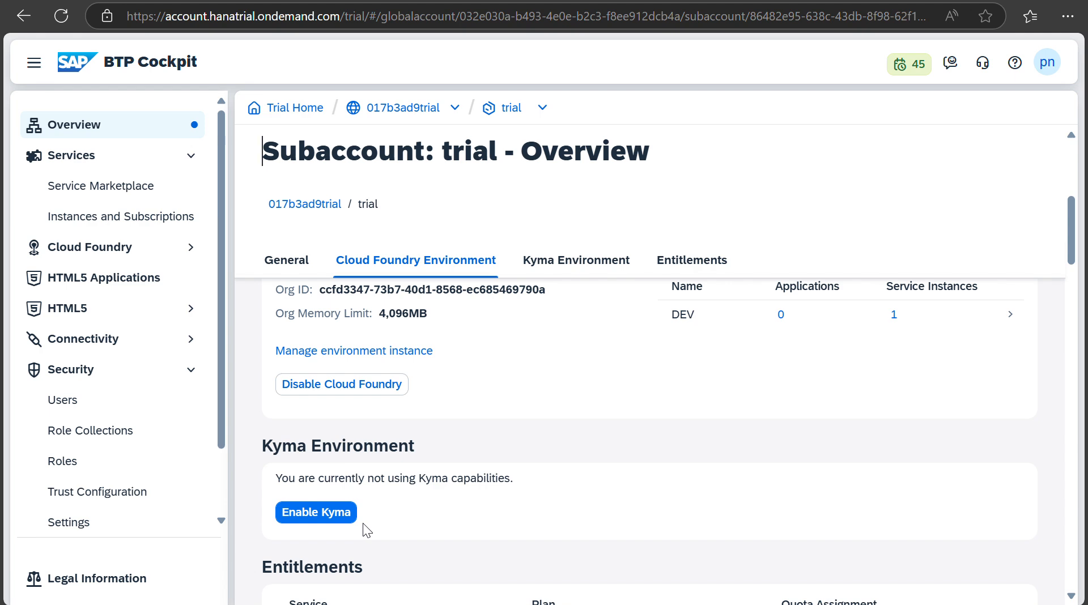
scroll(362, 523, down, 5)
scroll(363, 522, down, 1)
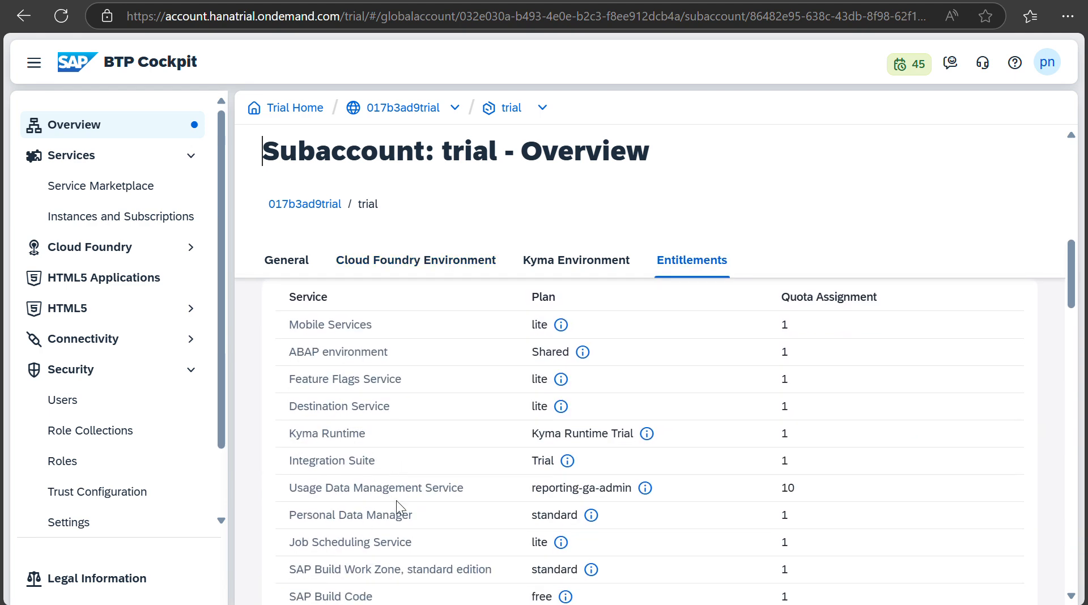
scroll(397, 501, down, 3)
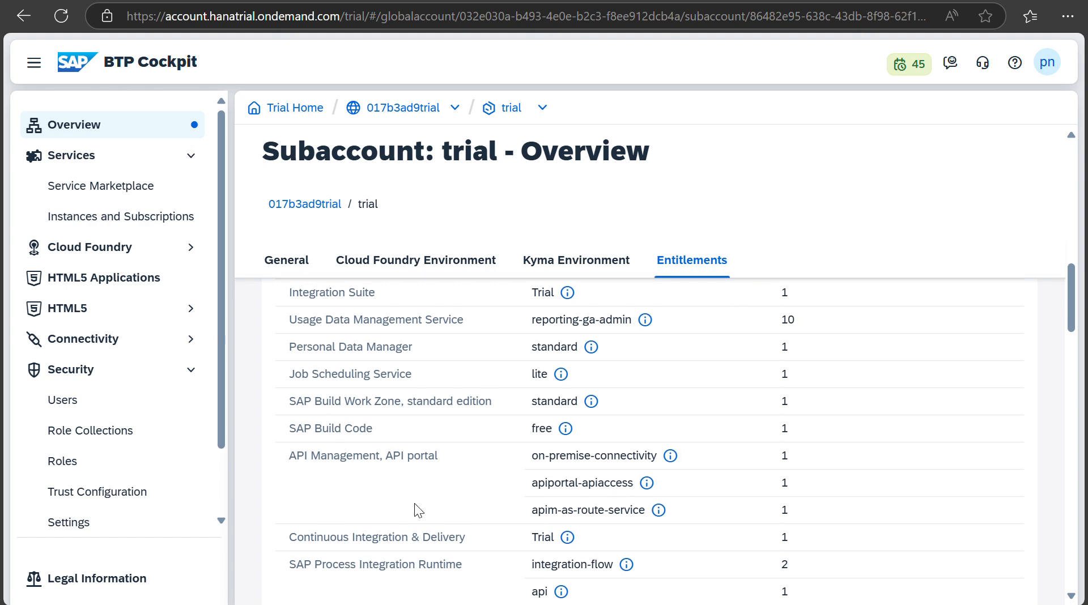
scroll(414, 504, down, 5)
scroll(414, 510, up, 3)
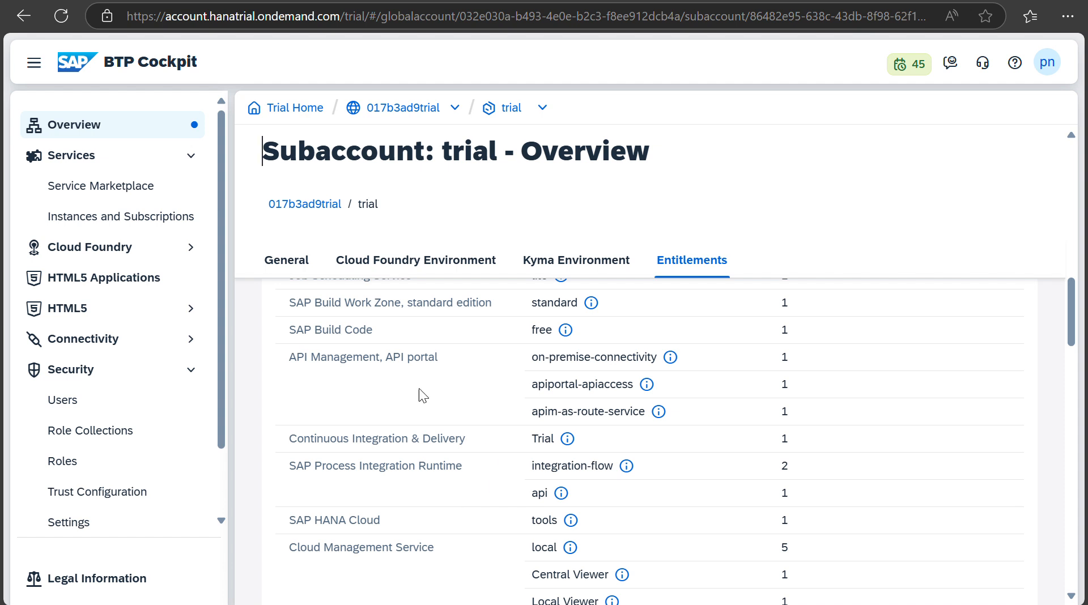
scroll(119, 496, down, 2)
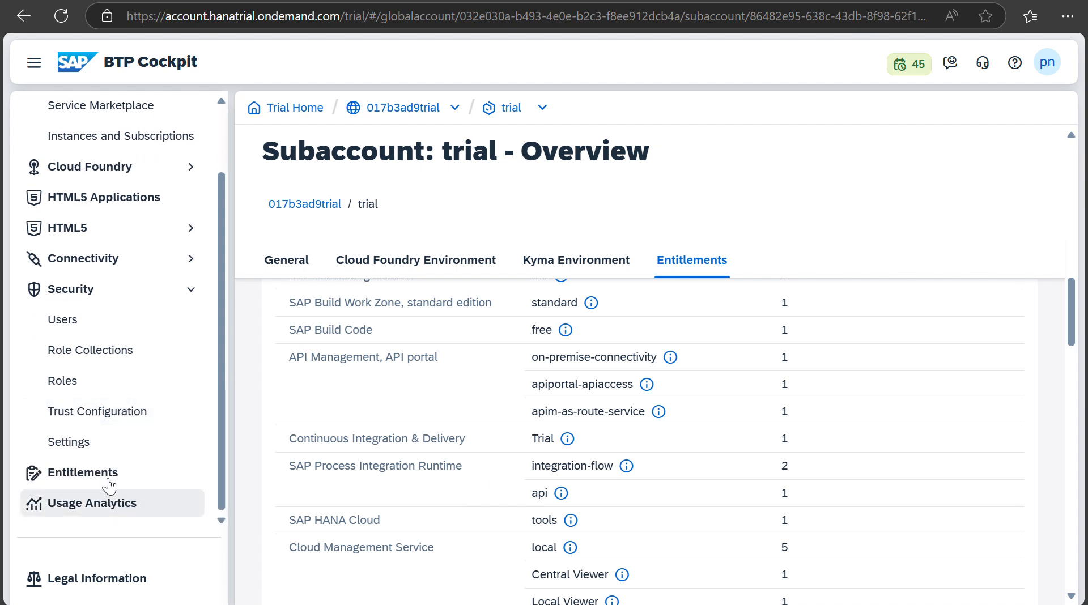
Step: Open the subaccount's full Entitlements list and scroll through it
click(106, 479)
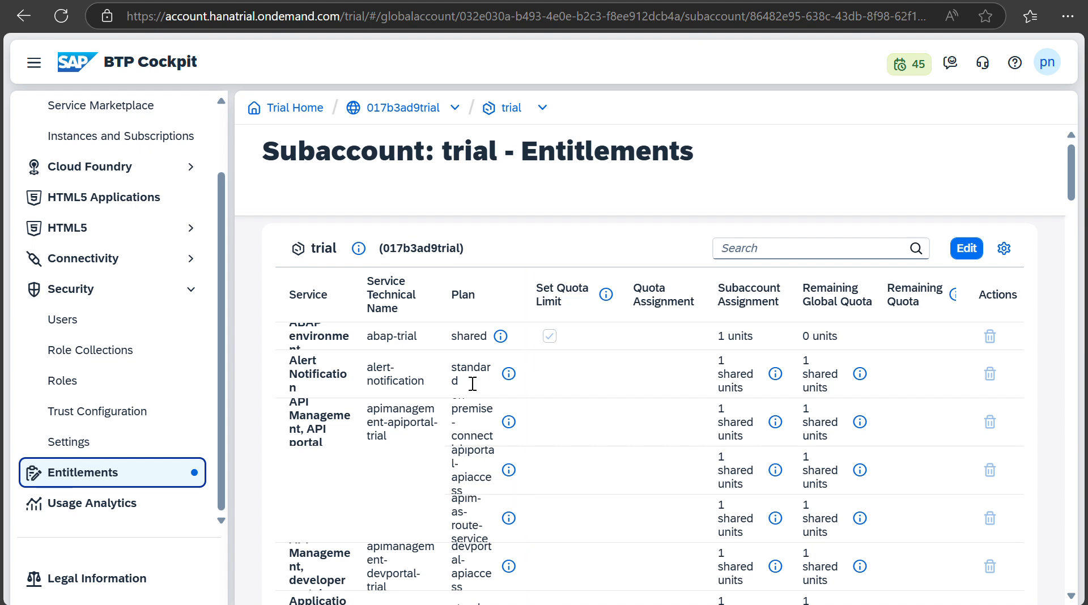
scroll(393, 495, down, 4)
scroll(394, 495, down, 15)
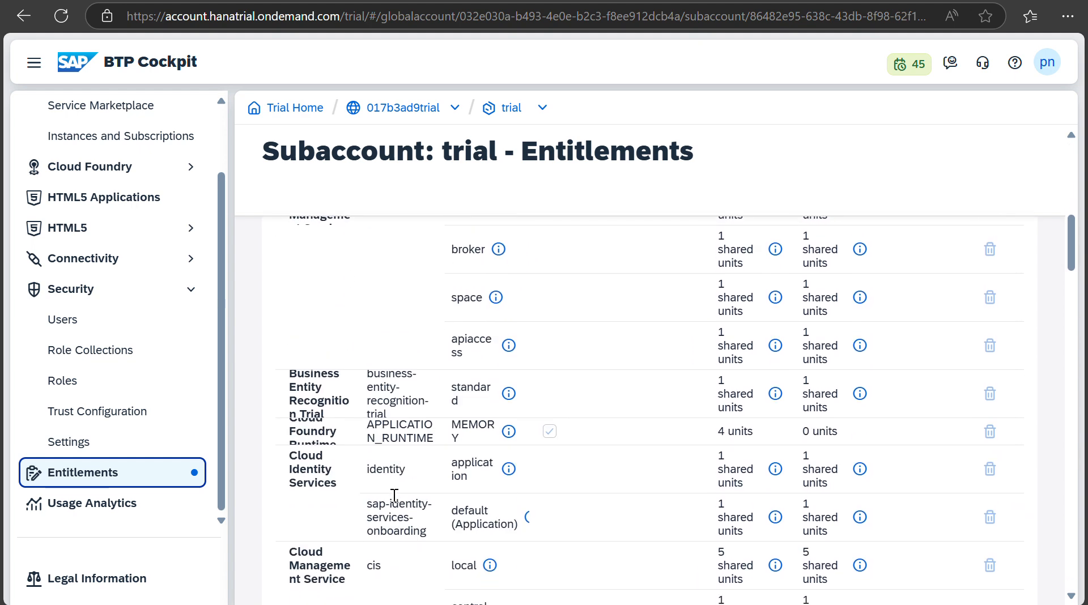
scroll(393, 496, down, 15)
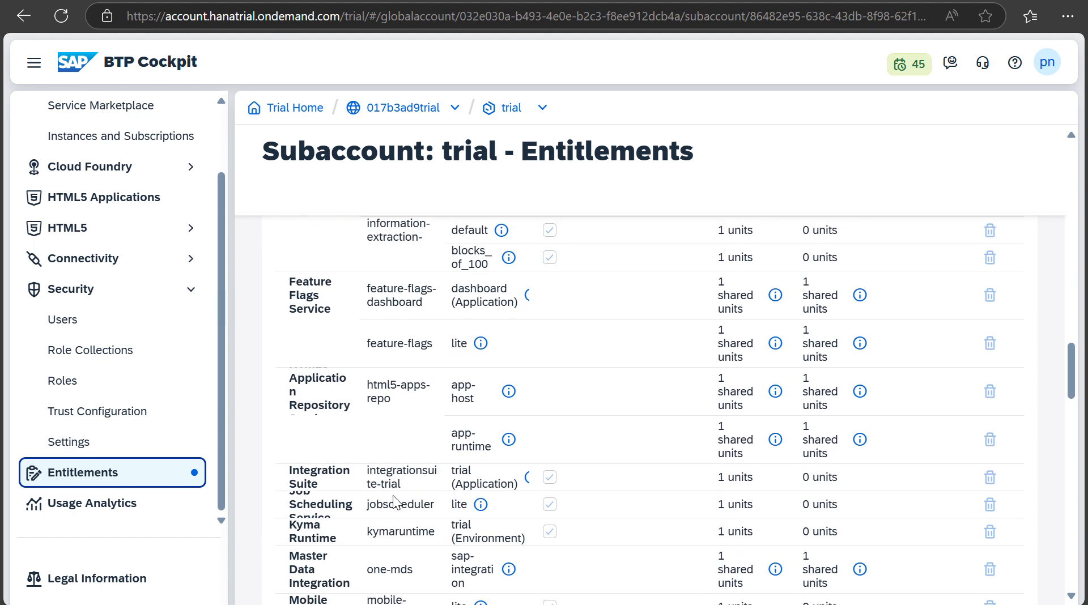
scroll(395, 496, down, 3)
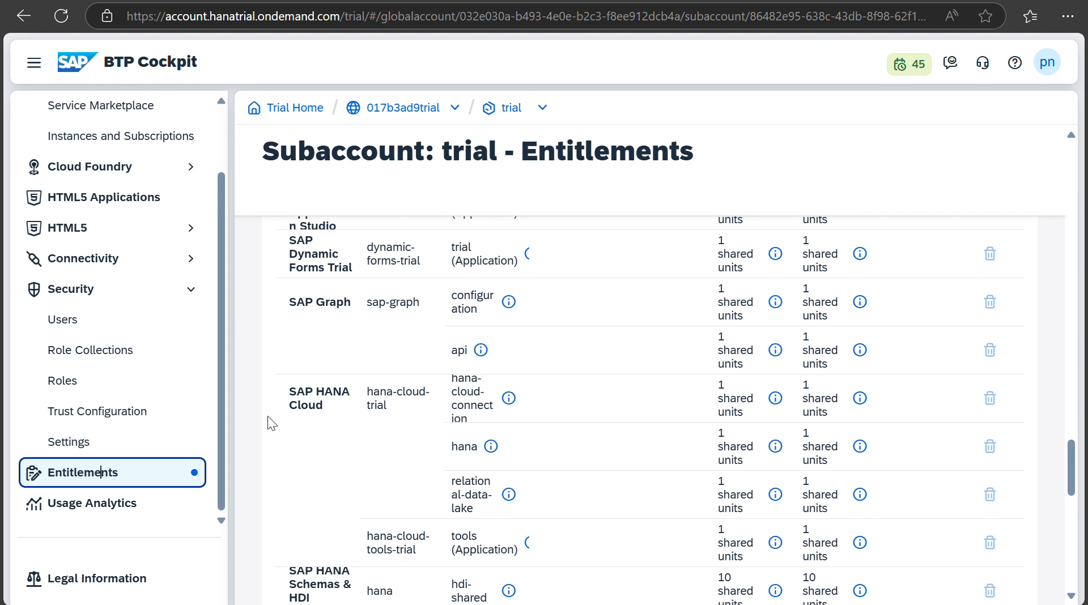
scroll(345, 513, down, 4)
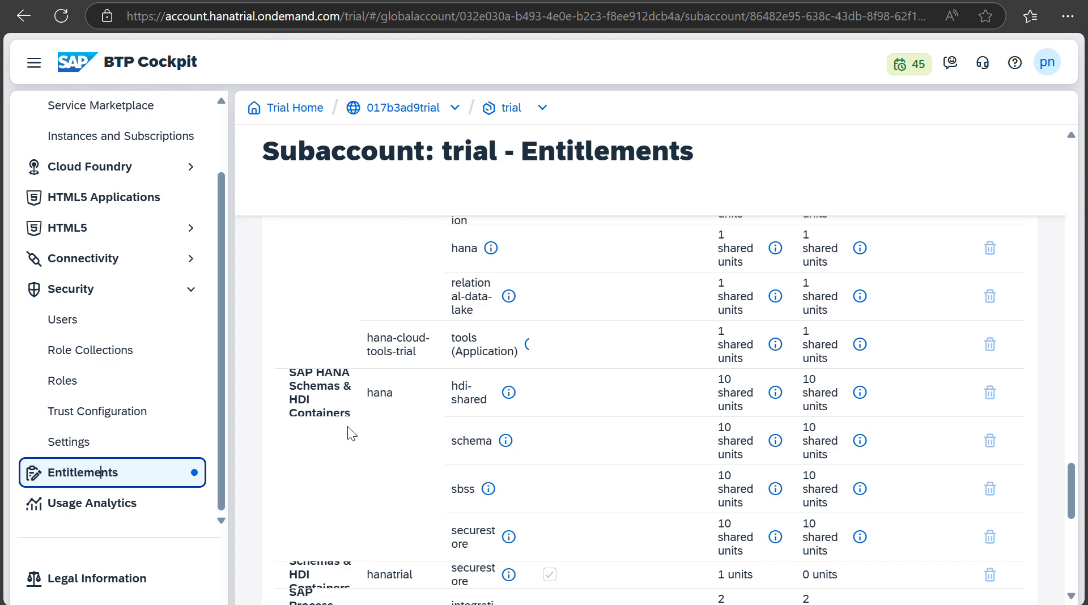
scroll(413, 398, up, 15)
scroll(412, 398, up, 10)
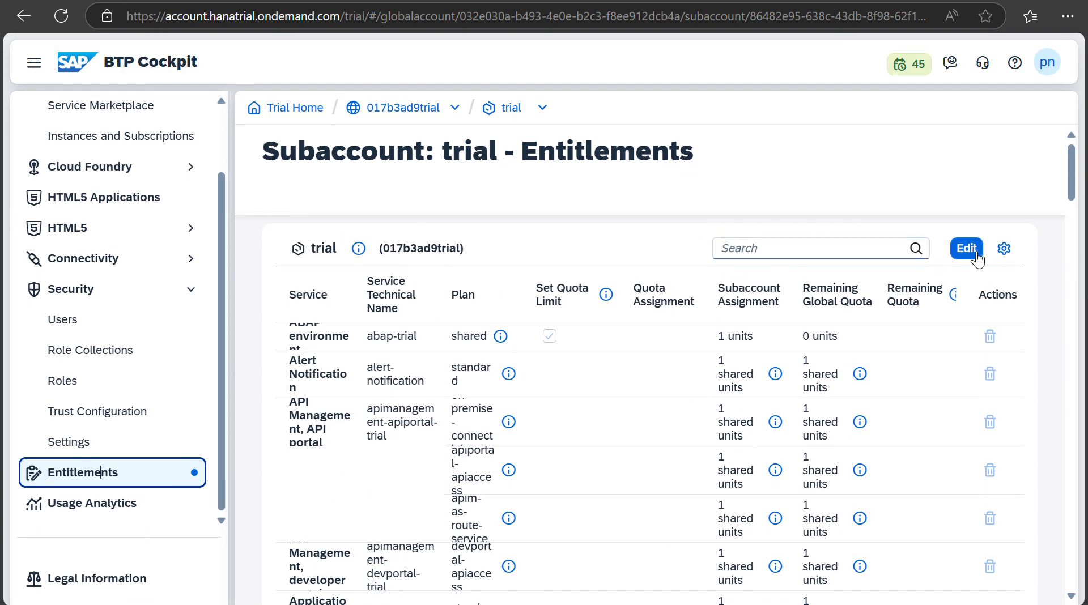
Step: Filter the entitlements by 'hana', then go to the Service Marketplace
click(761, 249)
text(hana)
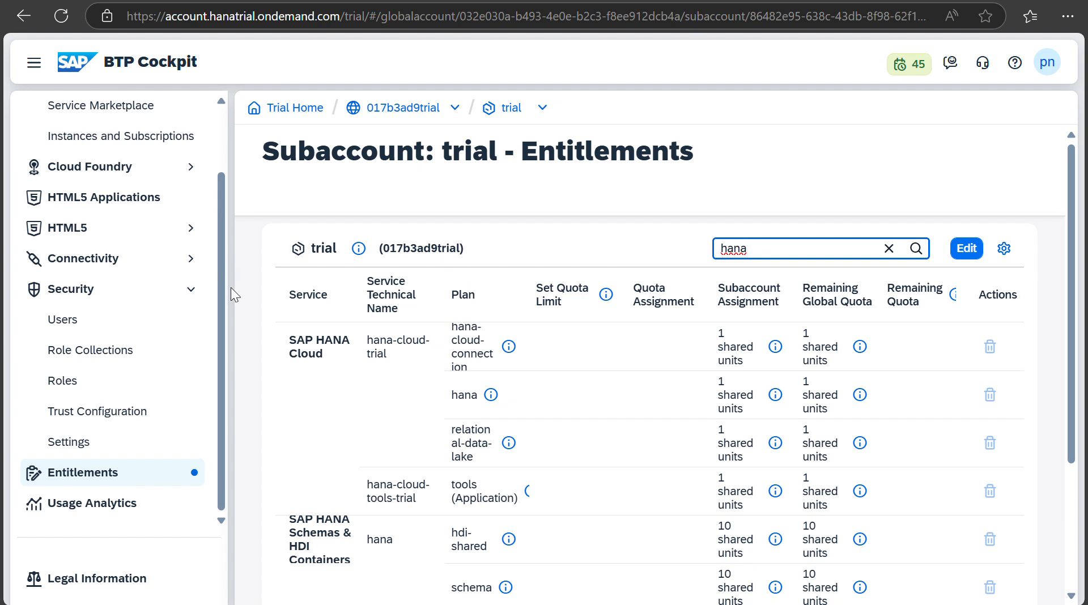
click(105, 107)
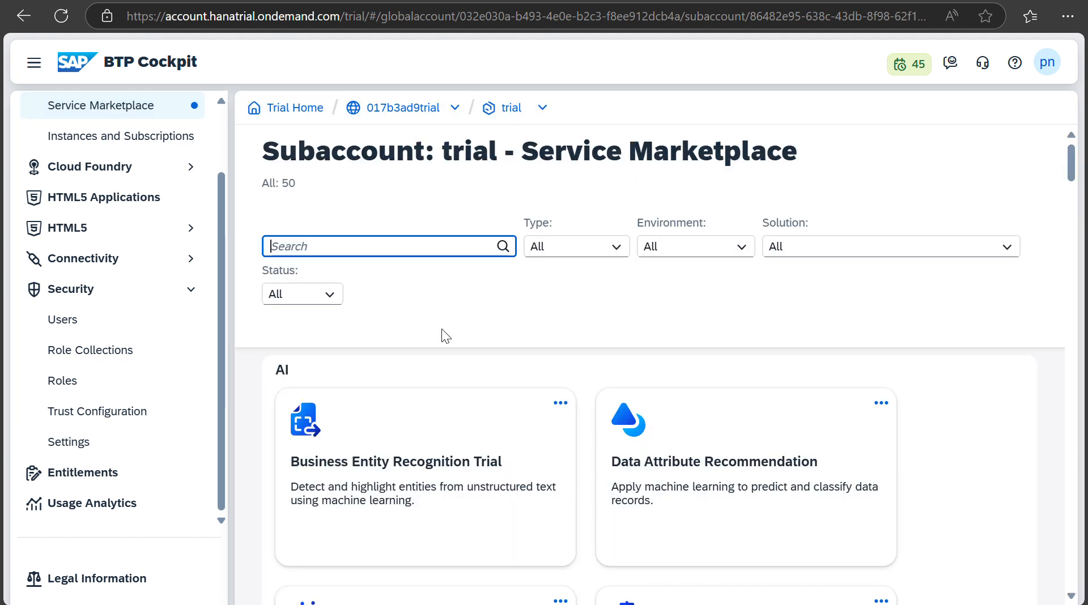
Step: Browse the Service Marketplace tiles of available services
scroll(449, 377, down, 15)
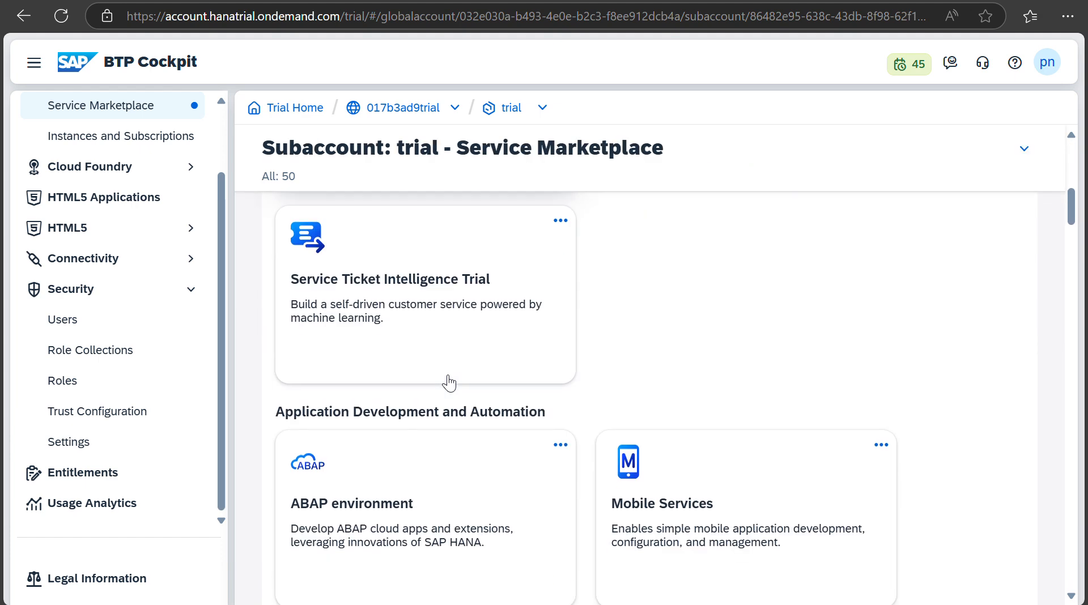
scroll(449, 384, down, 5)
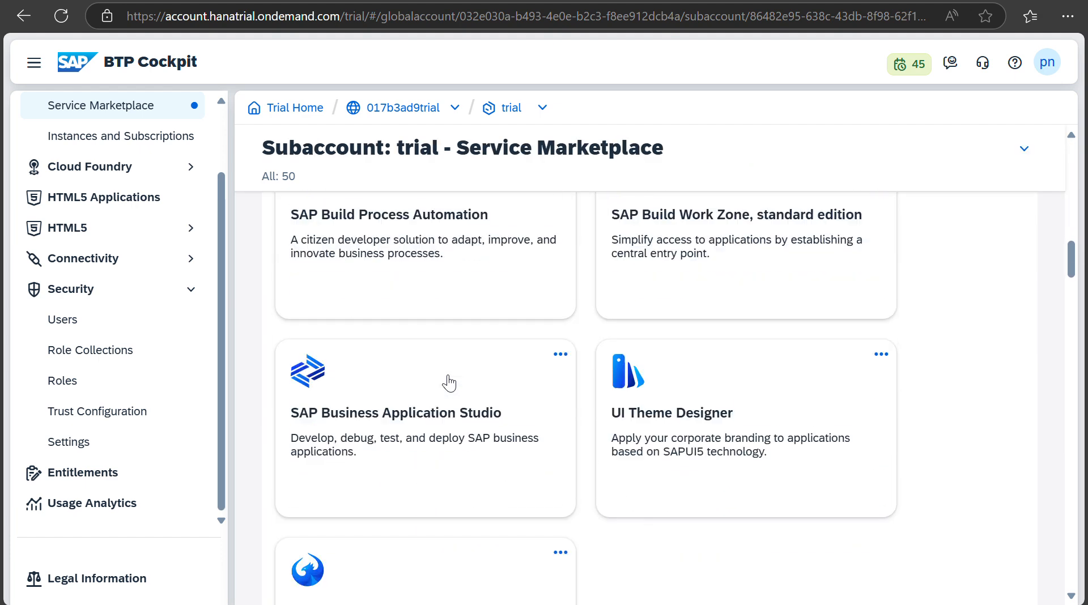
scroll(449, 382, up, 3)
scroll(449, 383, down, 10)
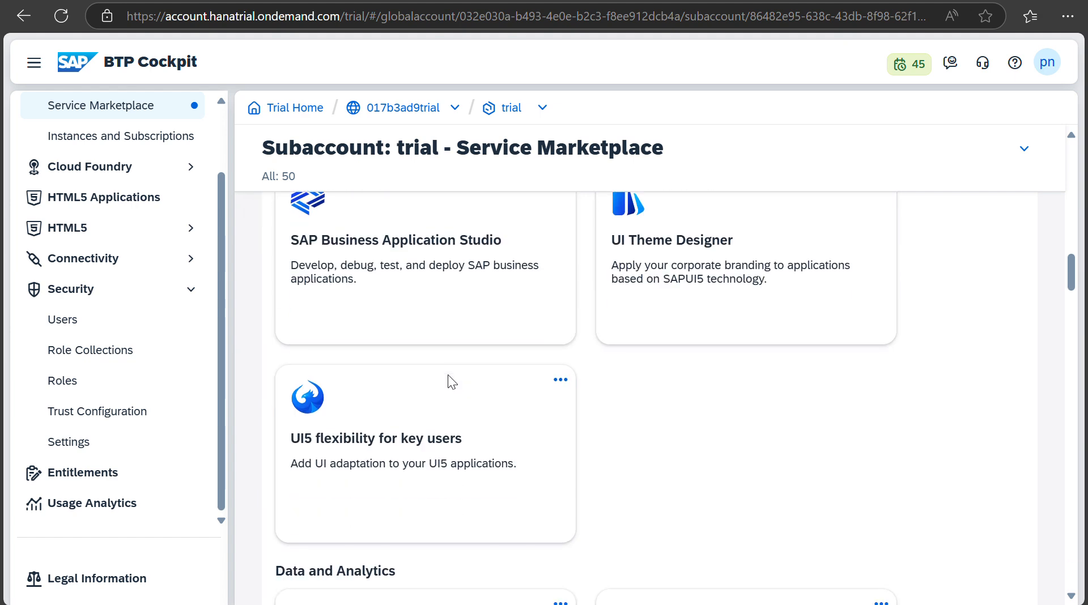
scroll(420, 448, up, 4)
scroll(419, 448, down, 7)
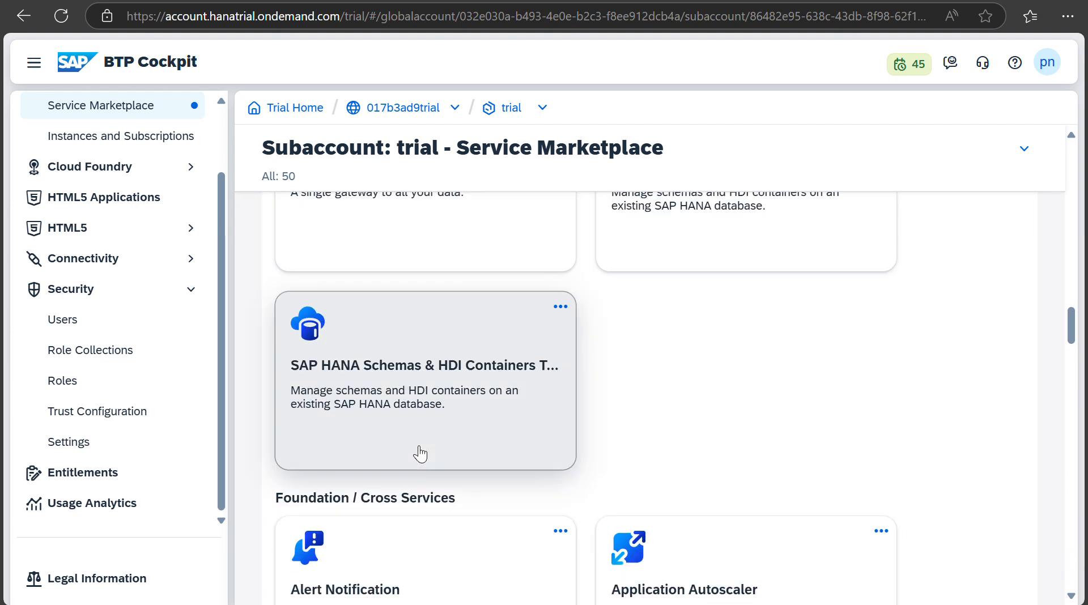
scroll(430, 319, up, 4)
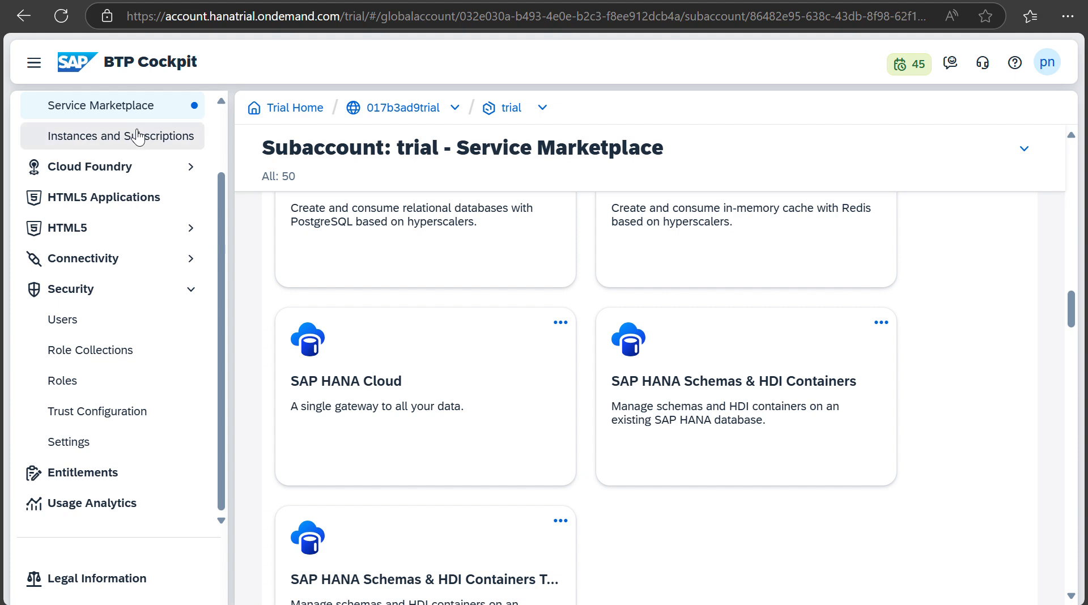
Step: In Instances and Subscriptions, launch the subscribed SAP HANA Cloud tools application
click(138, 138)
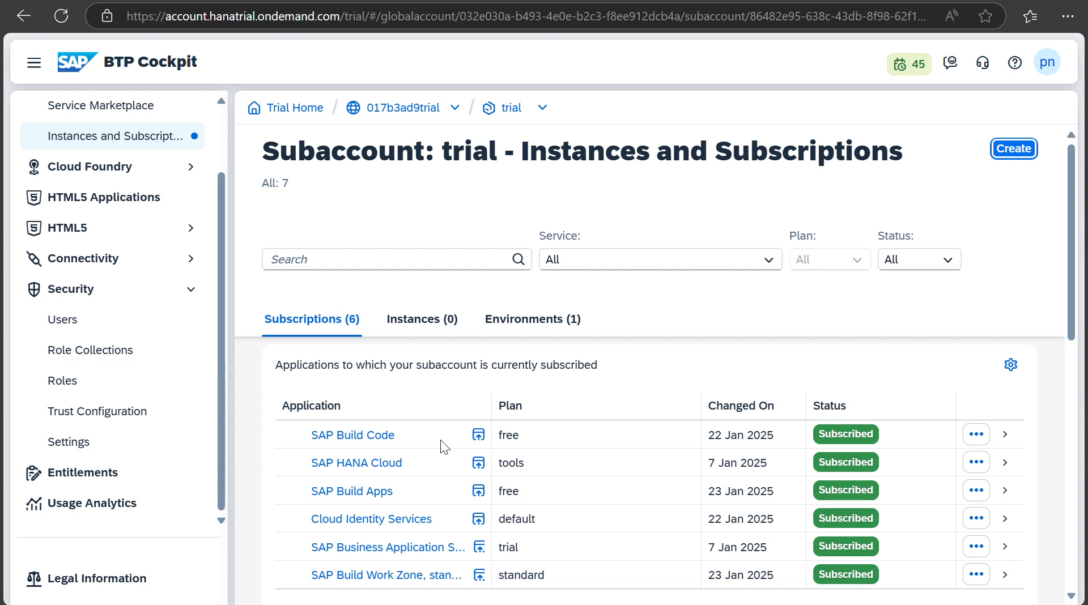
scroll(441, 440, down, 3)
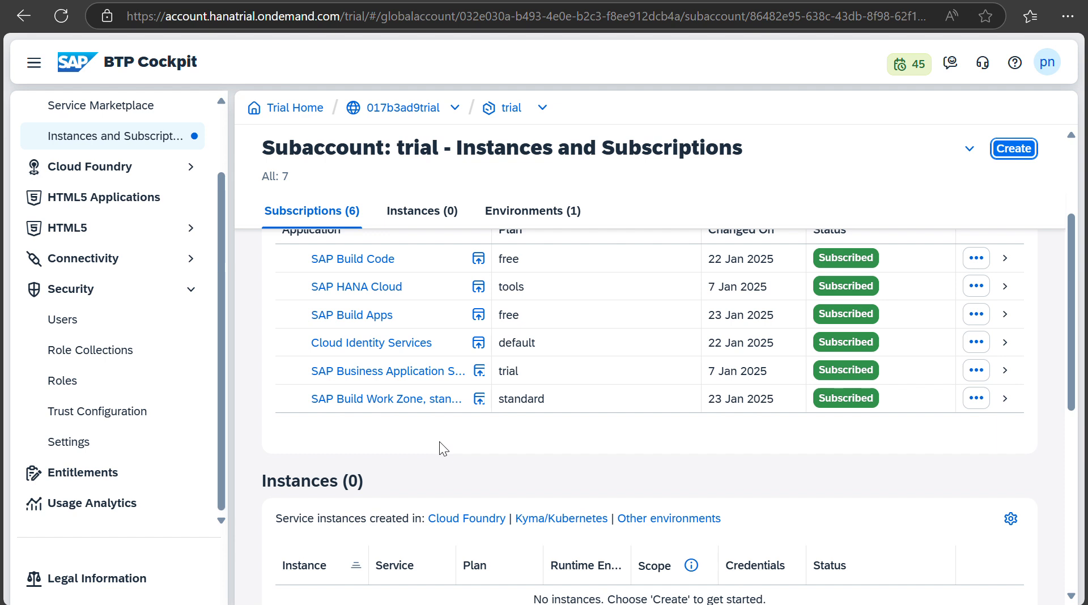
click(478, 287)
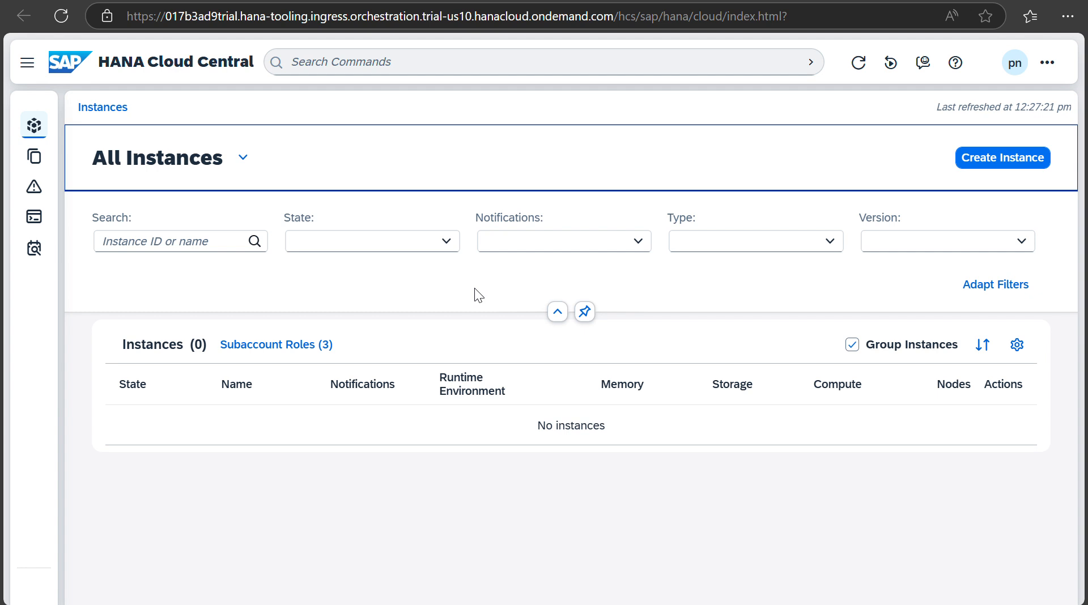
Step: View the user's three subaccount role collections, then open the BTP Cockpit's Security > Users page
click(278, 347)
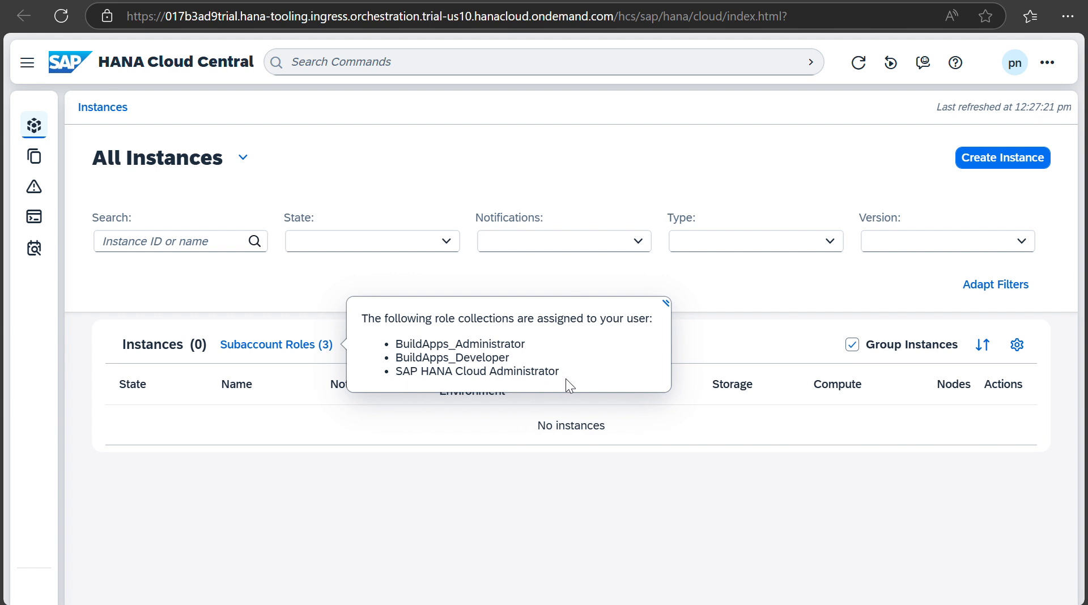
key(ctrl+shift+Tab)
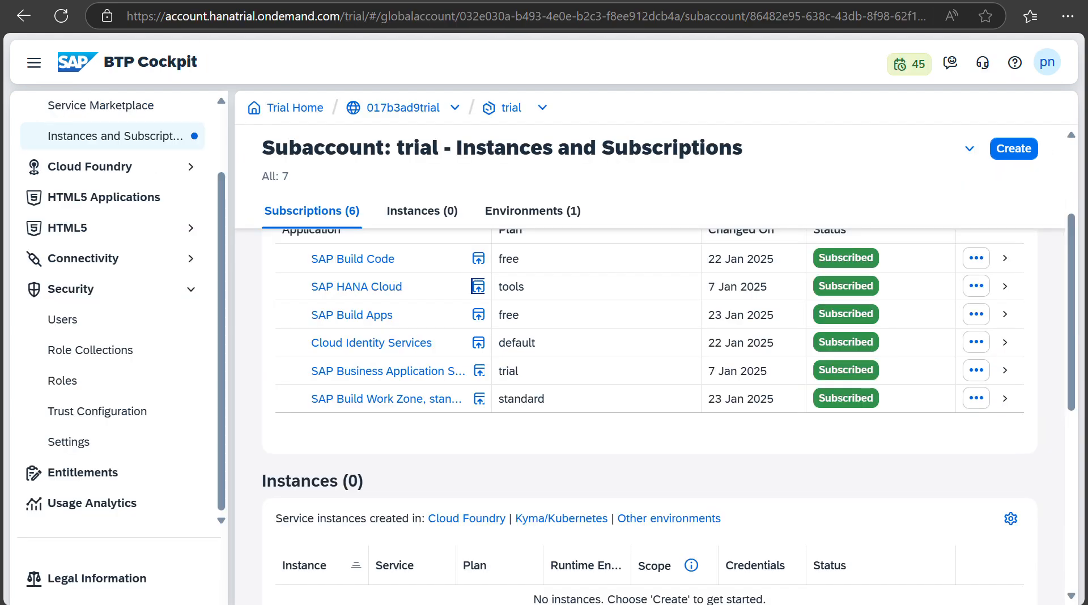
click(104, 321)
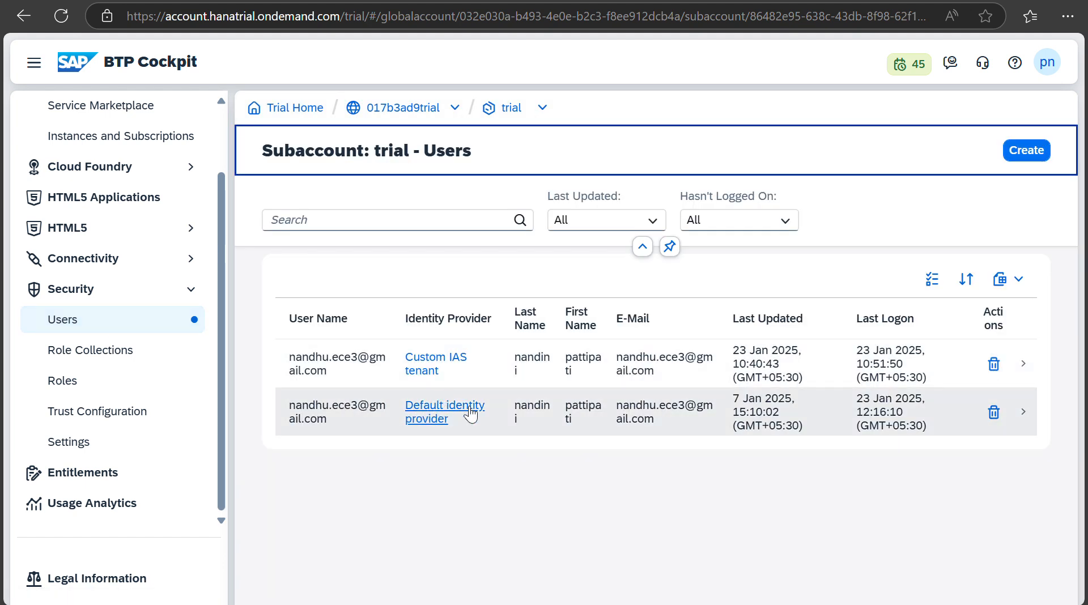
Step: Assign the Cloud Connector Administrator role collection to the default-identity-provider user
click(352, 408)
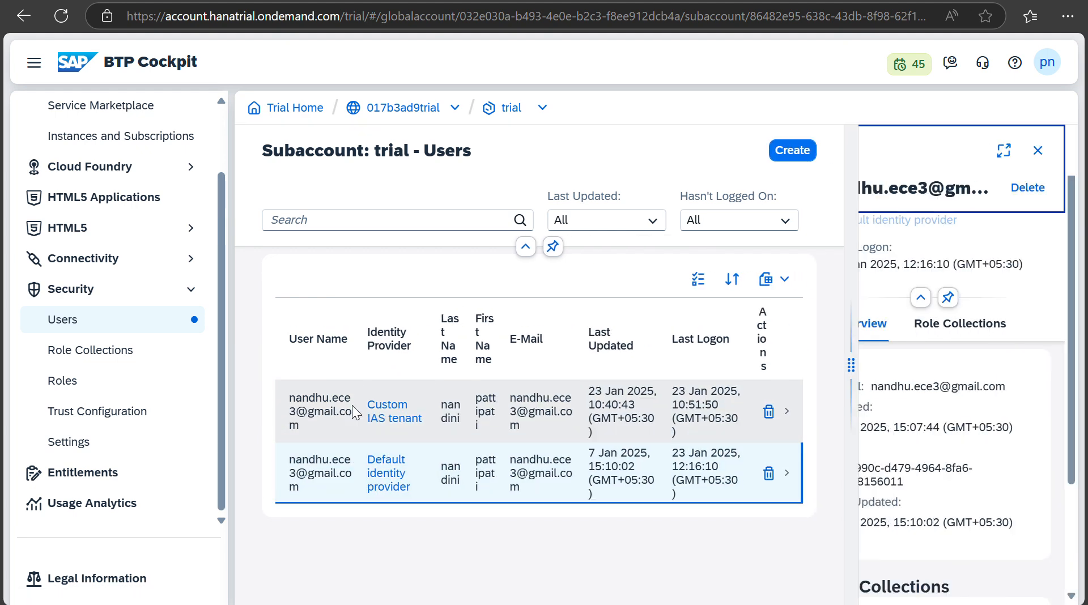
click(962, 361)
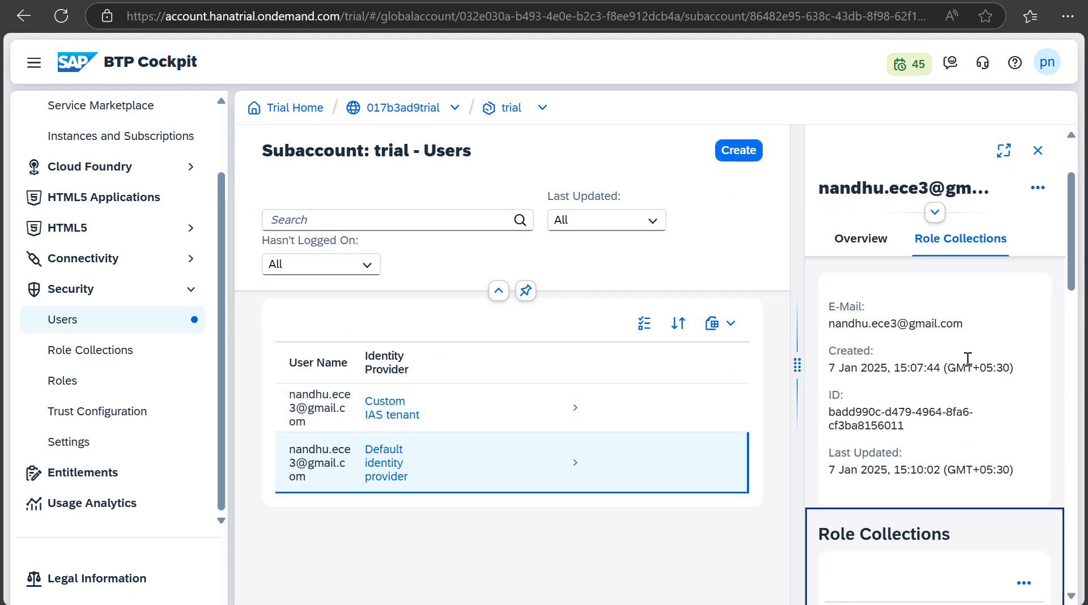
click(1023, 334)
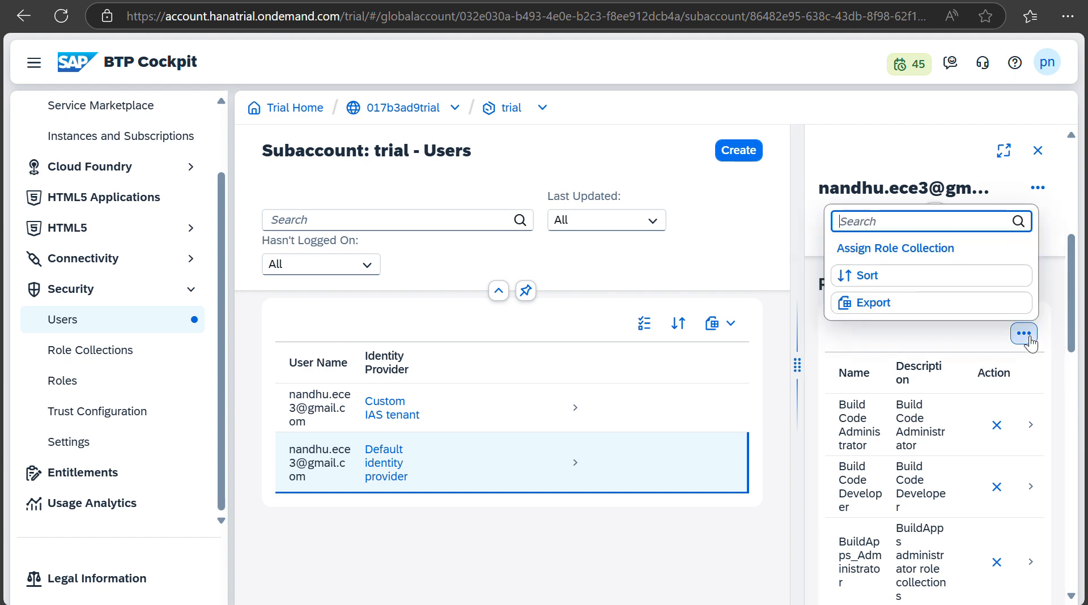
click(911, 250)
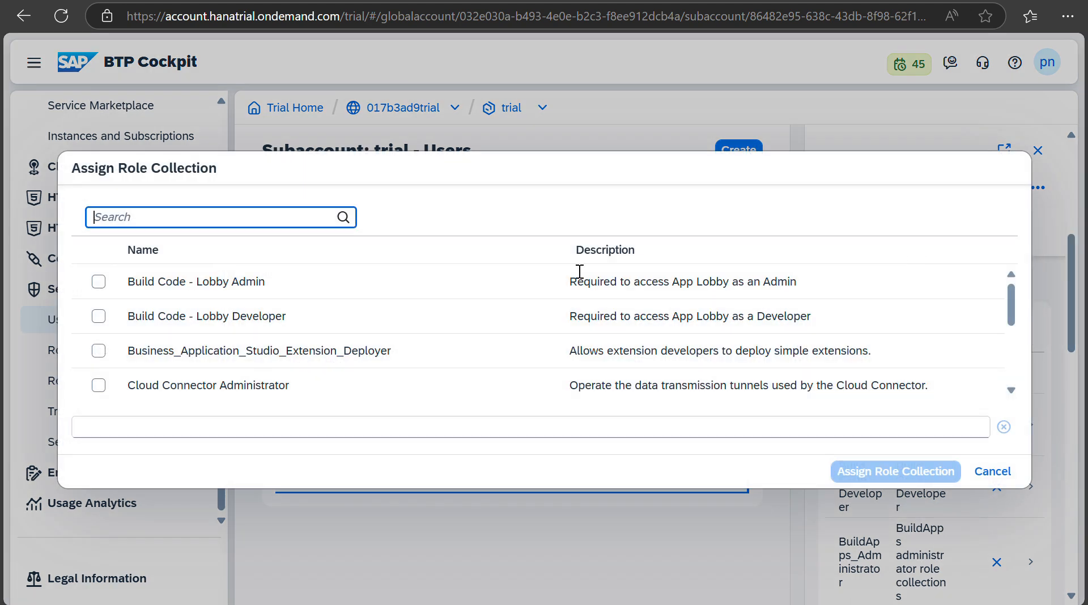
scroll(499, 374, down, 5)
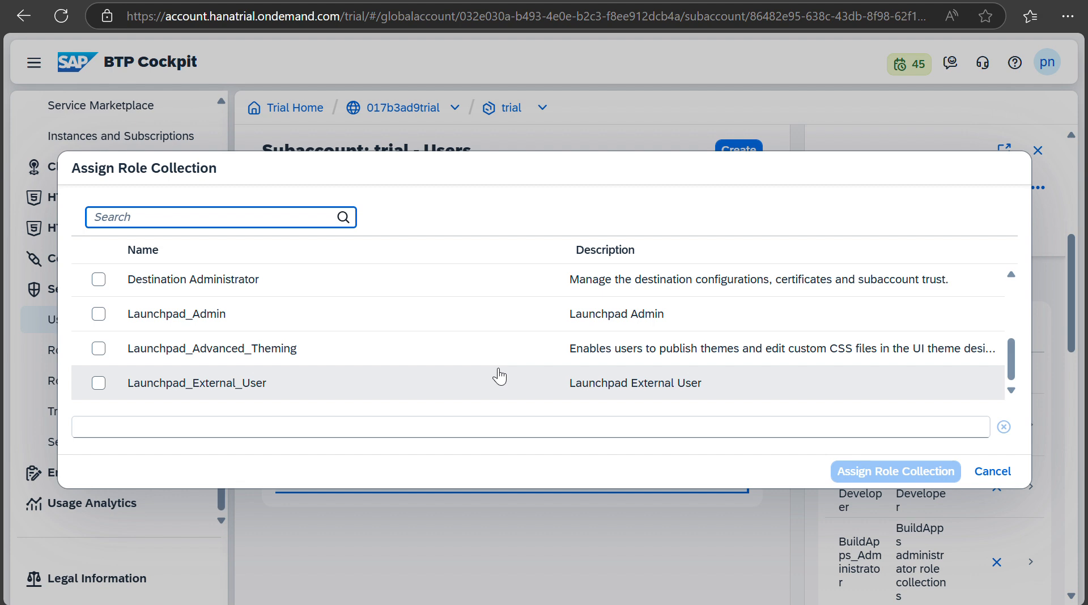
scroll(498, 376, up, 5)
scroll(494, 376, down, 3)
scroll(487, 376, up, 3)
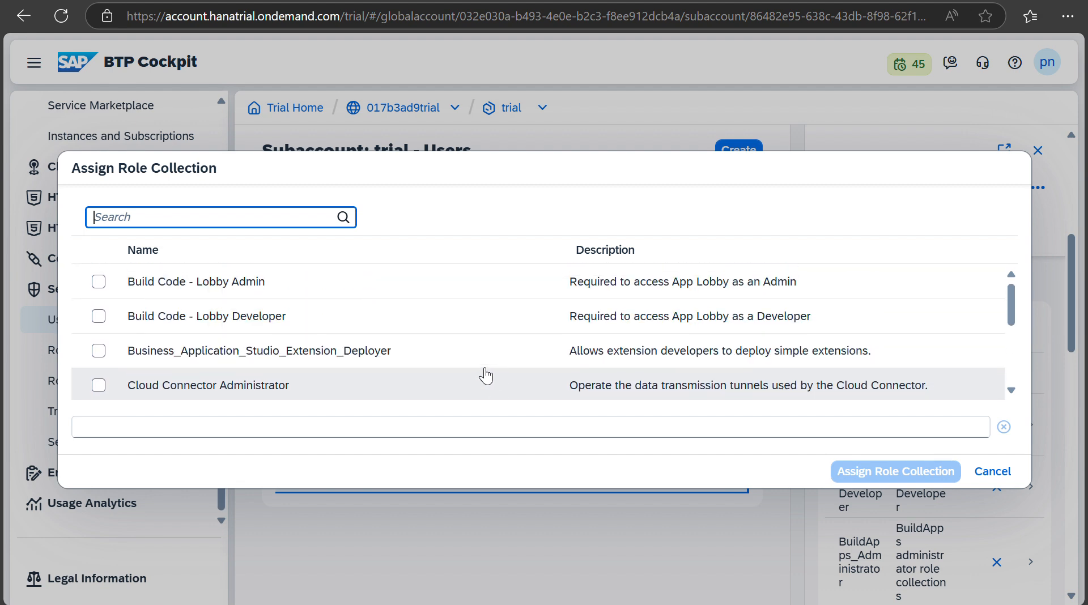
click(98, 386)
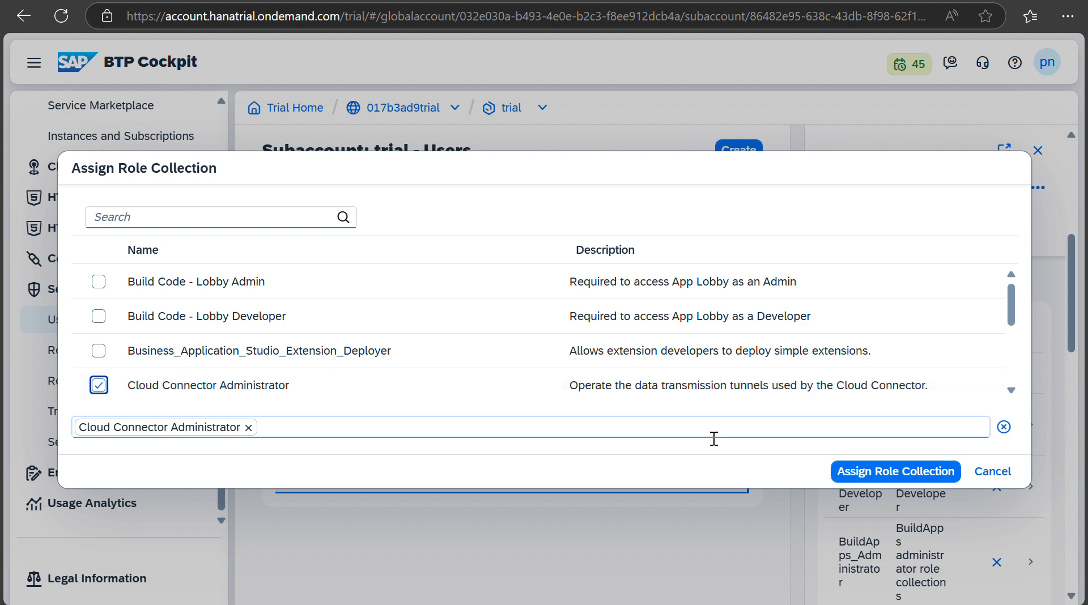
click(845, 472)
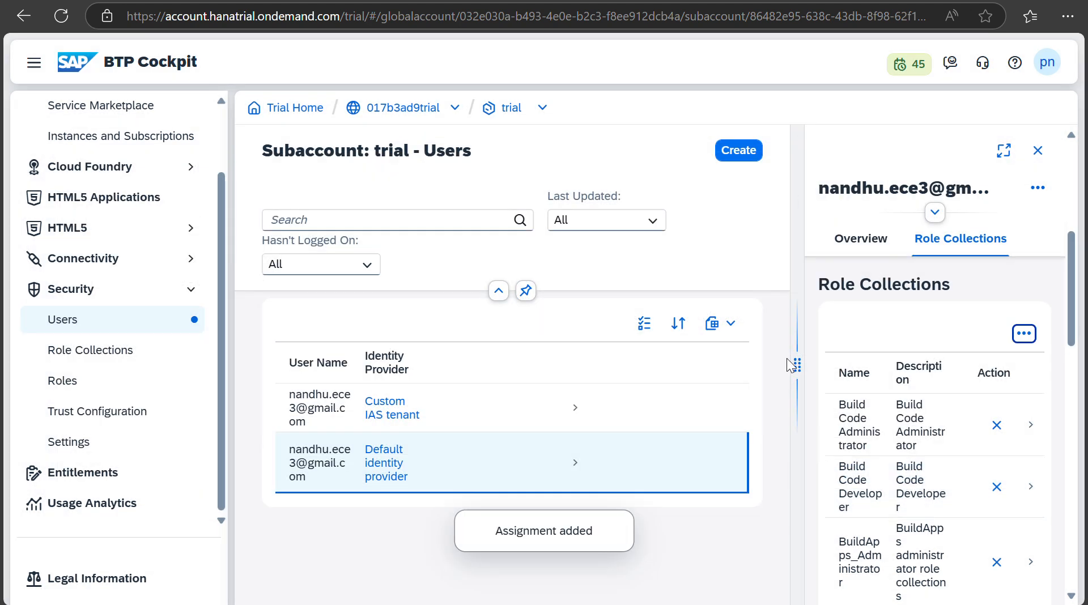
Step: Review the user's updated role collections and switch back to SAP HANA Cloud Central
drag(791, 366, 396, 424)
scroll(644, 513, down, 1)
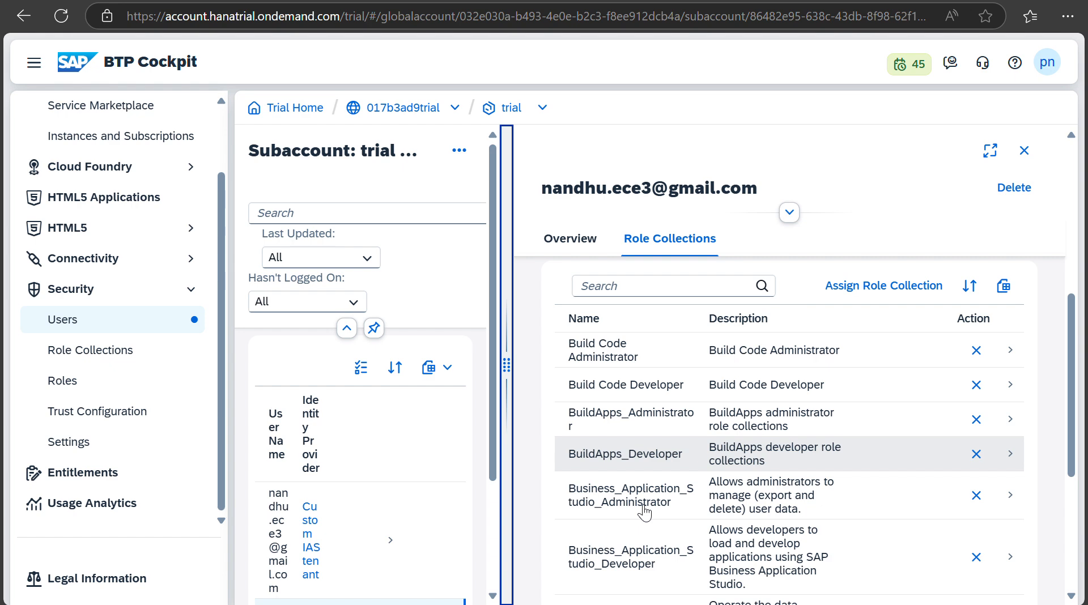
scroll(645, 513, down, 5)
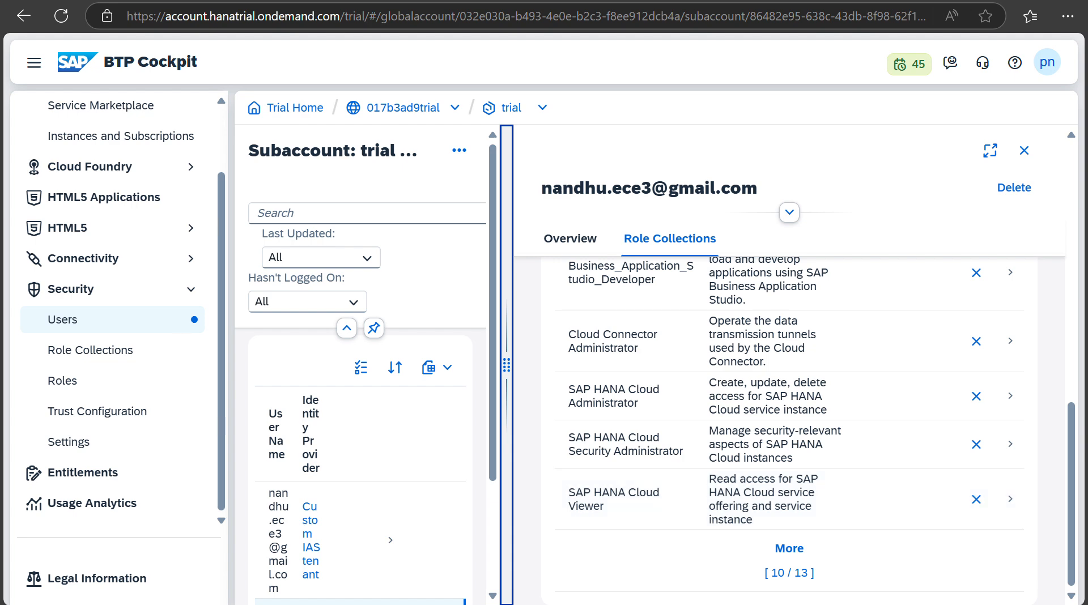
key(ctrl+Tab)
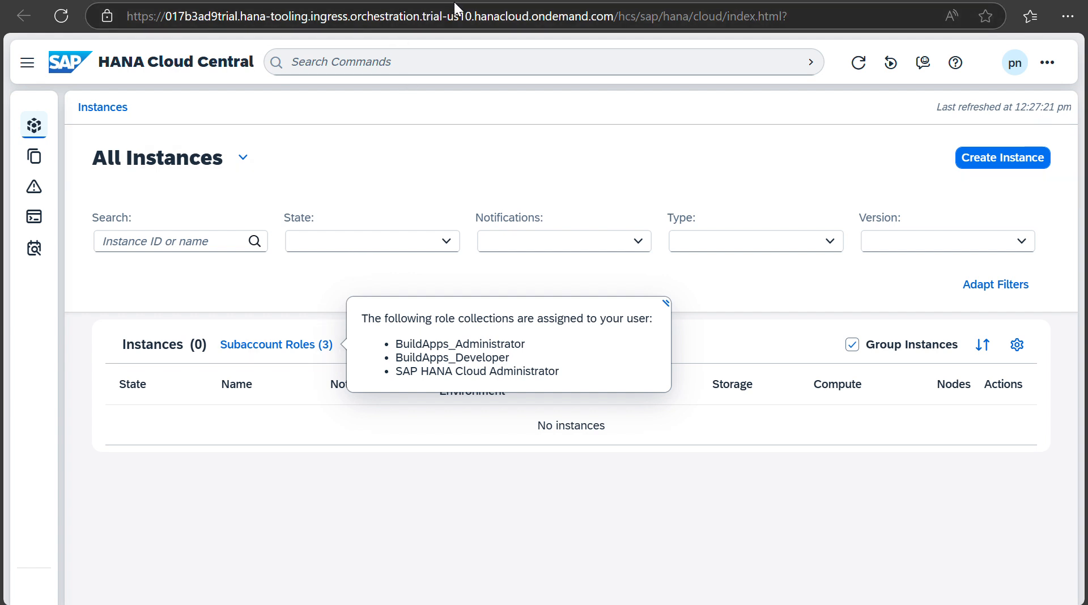
Step: Create an instance of type 'SAP HANA Cloud, SAP HANA Database' and advance to General
click(985, 161)
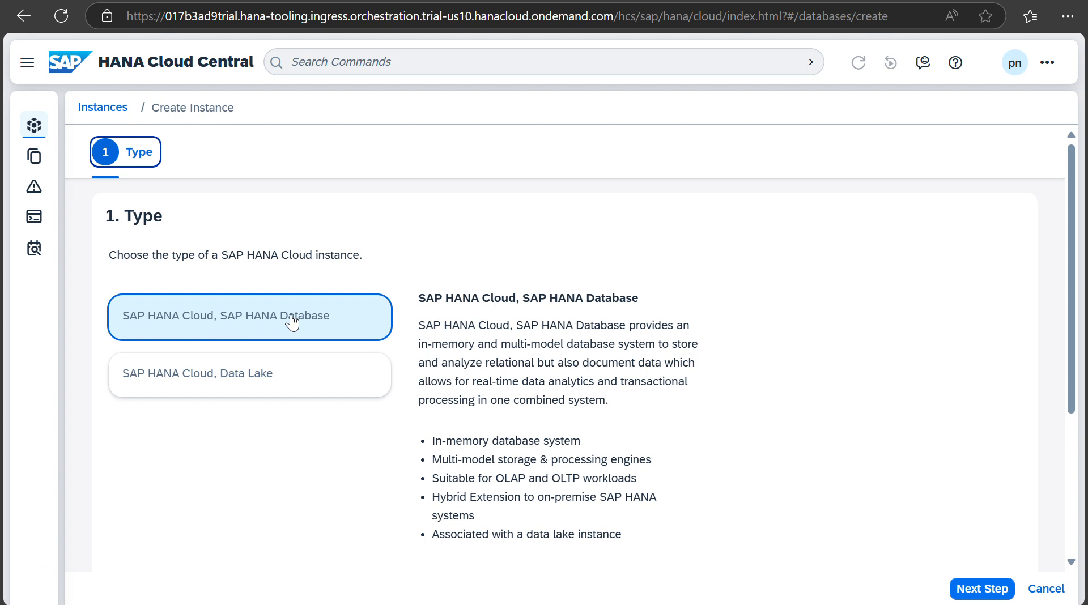
click(984, 589)
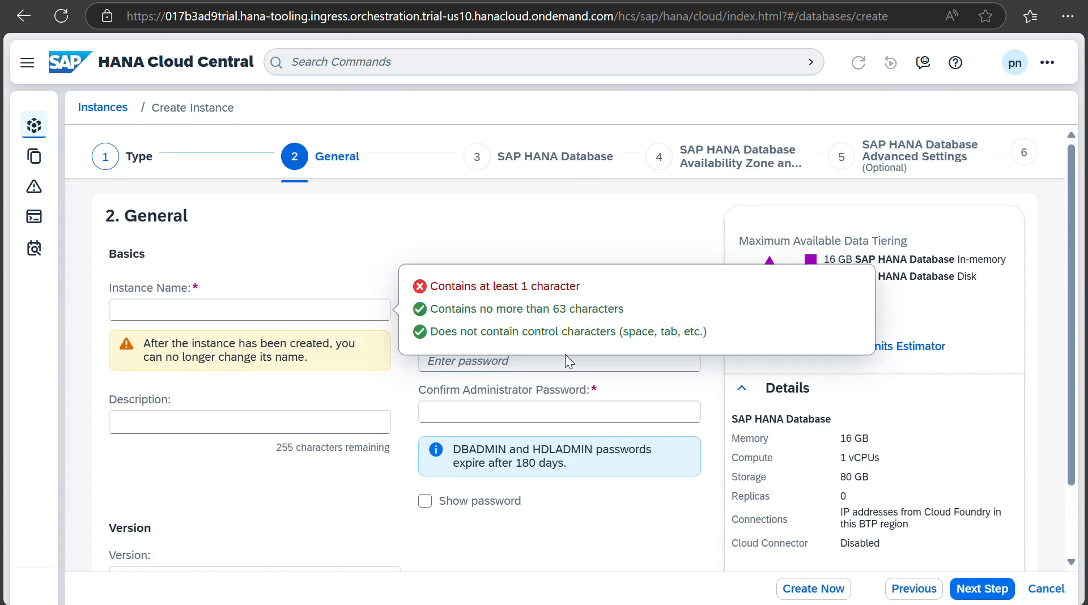
Step: Name the new instance HC_HDB
click(417, 247)
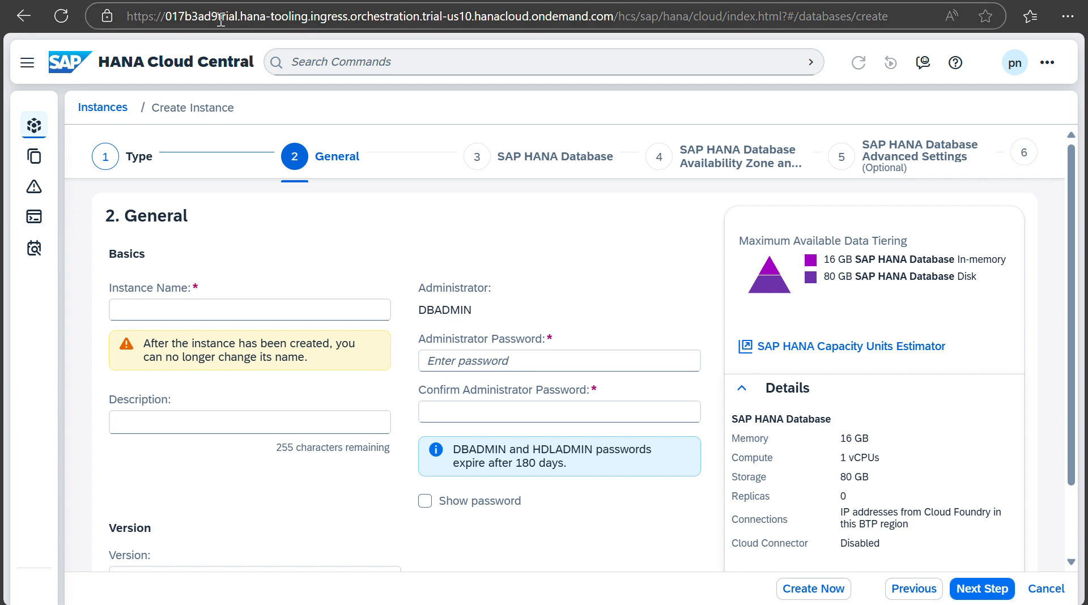
click(155, 313)
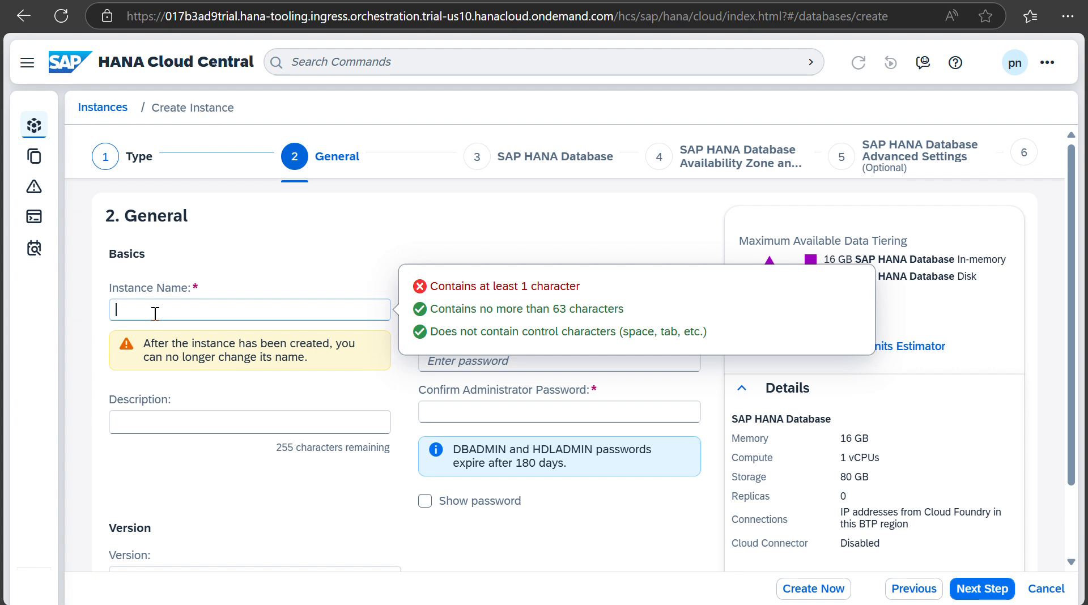
text(HC)
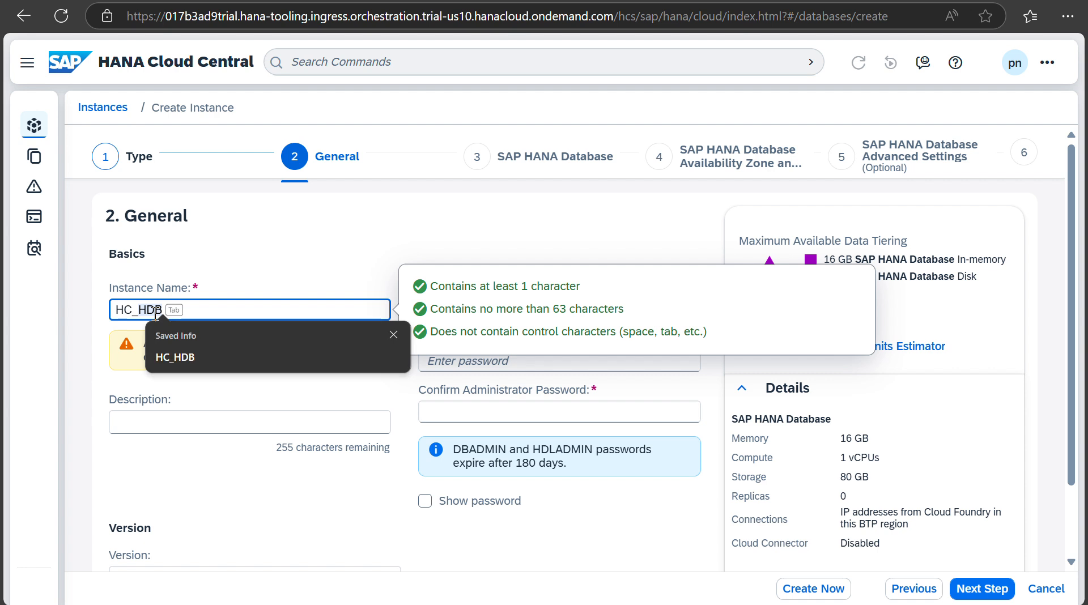
text(_HDB)
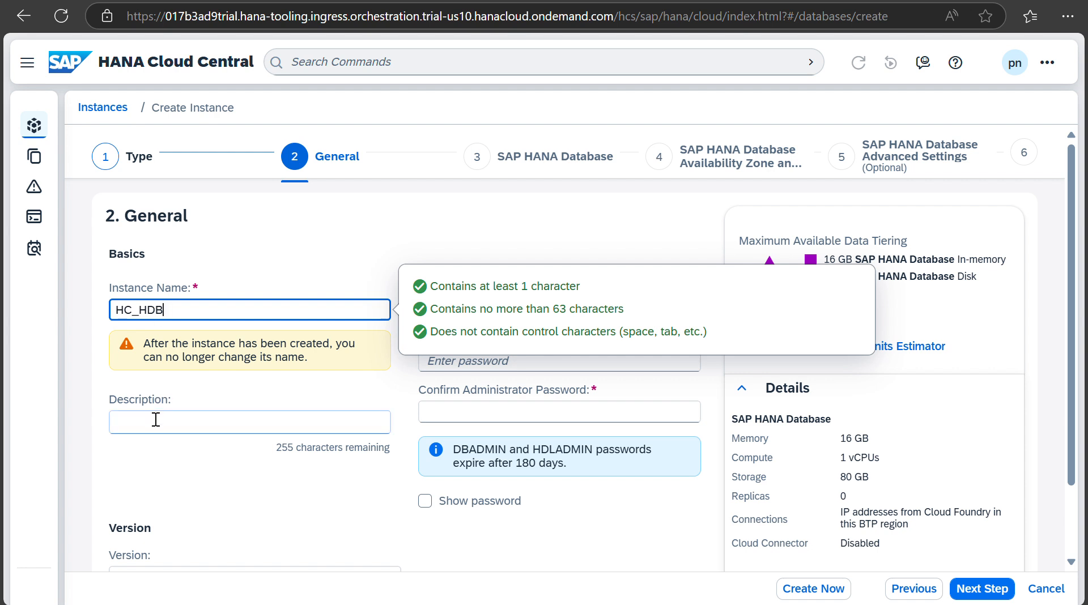
click(439, 223)
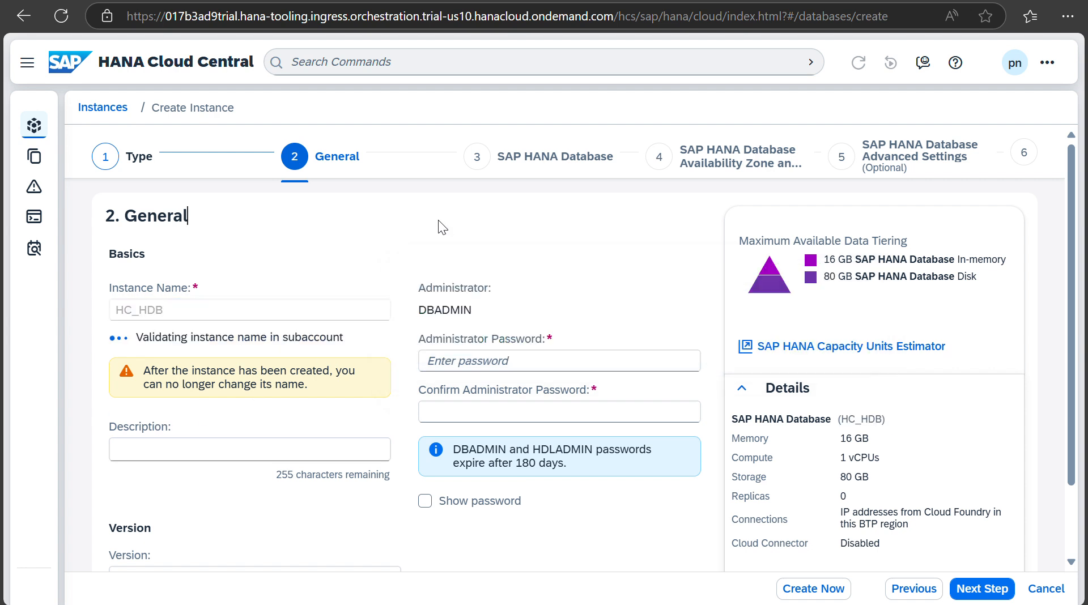
Step: Enter and confirm the DBADMIN administrator password, then scroll to the Version section
click(464, 363)
double_click(464, 310)
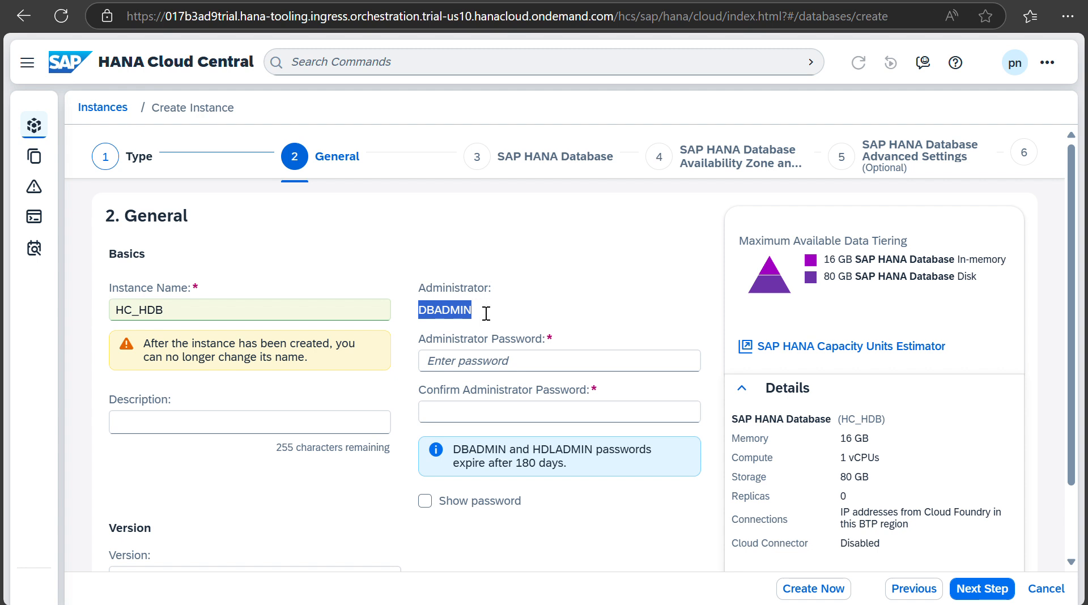
click(446, 363)
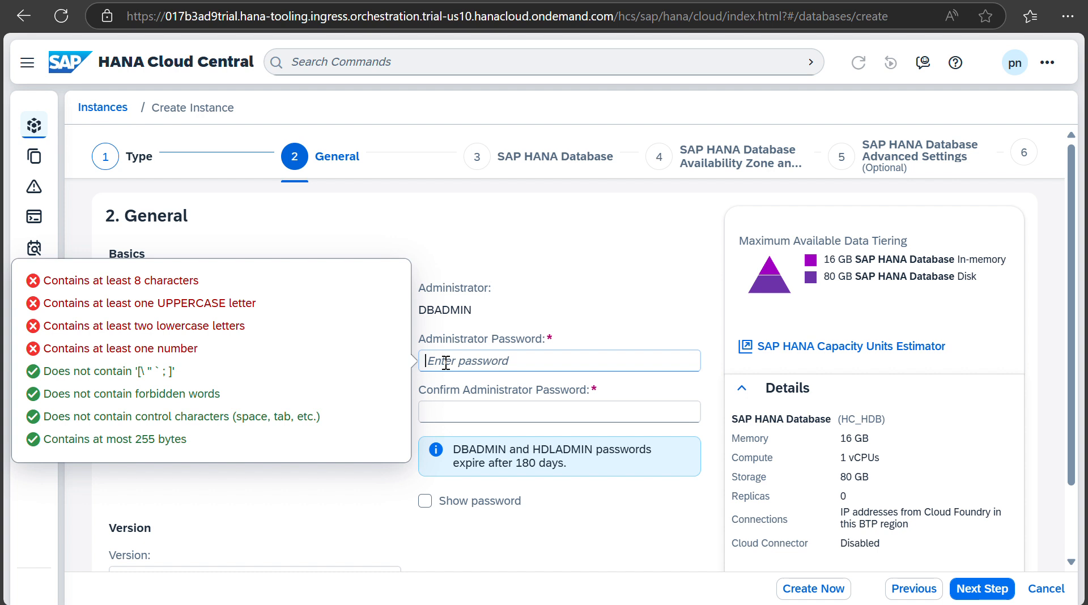
text(••••••)
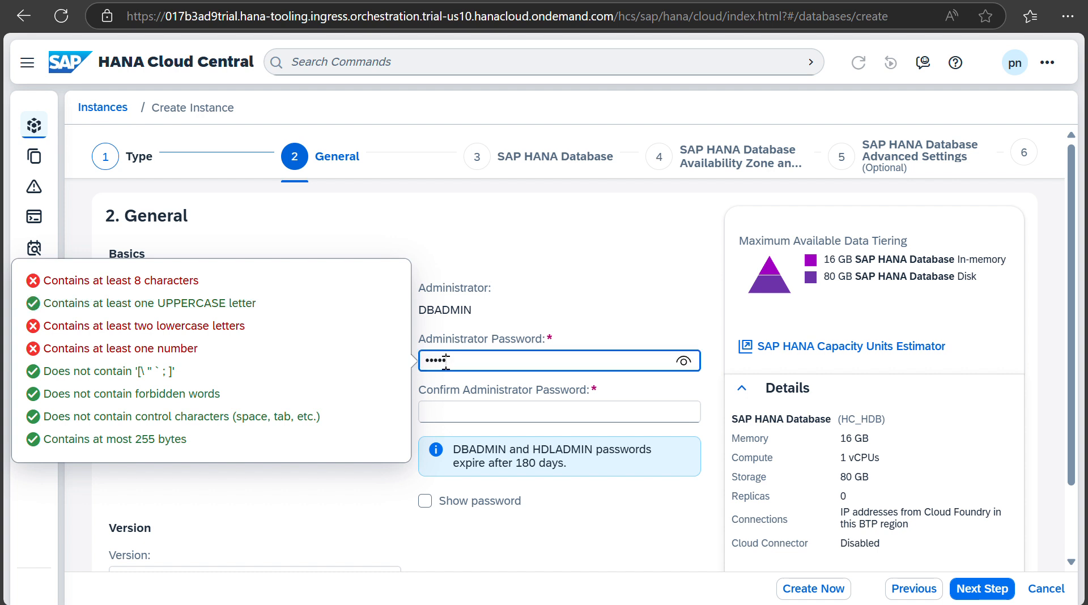
text(••••••)
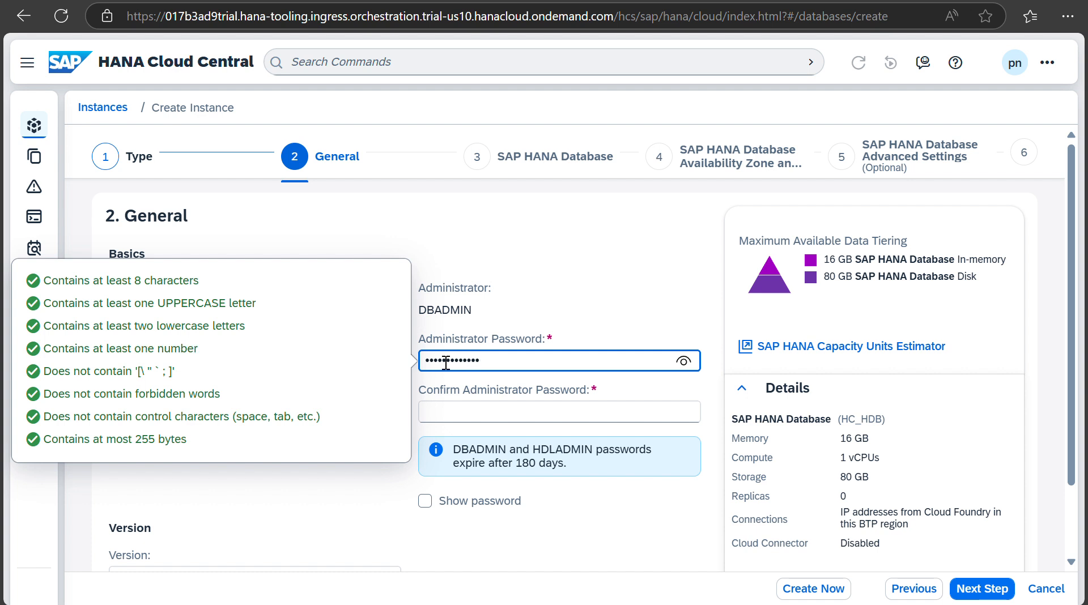
click(447, 411)
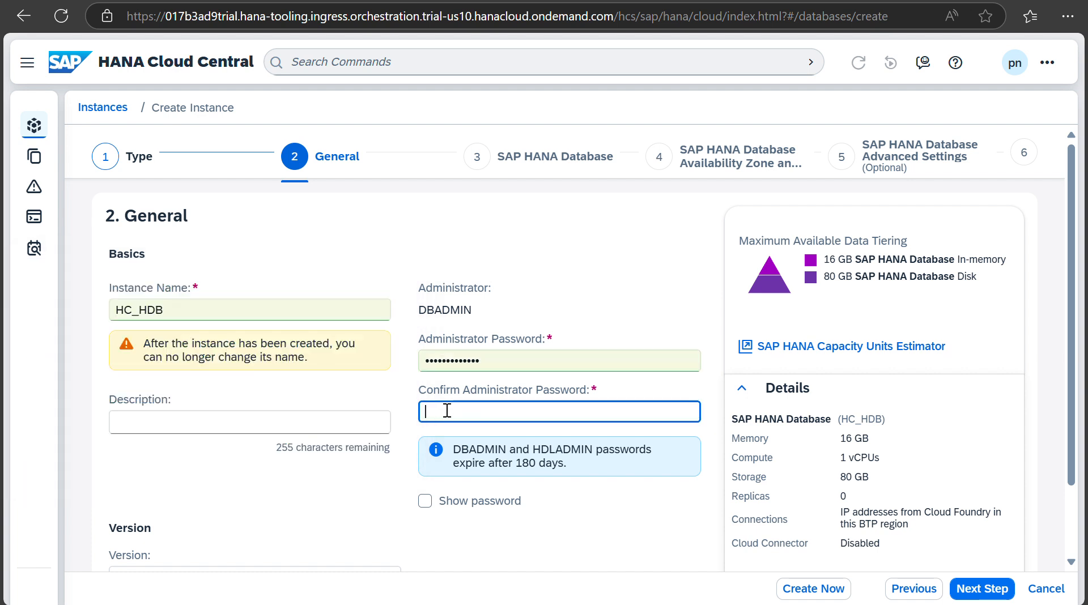
text(•••••••••••••)
click(453, 1)
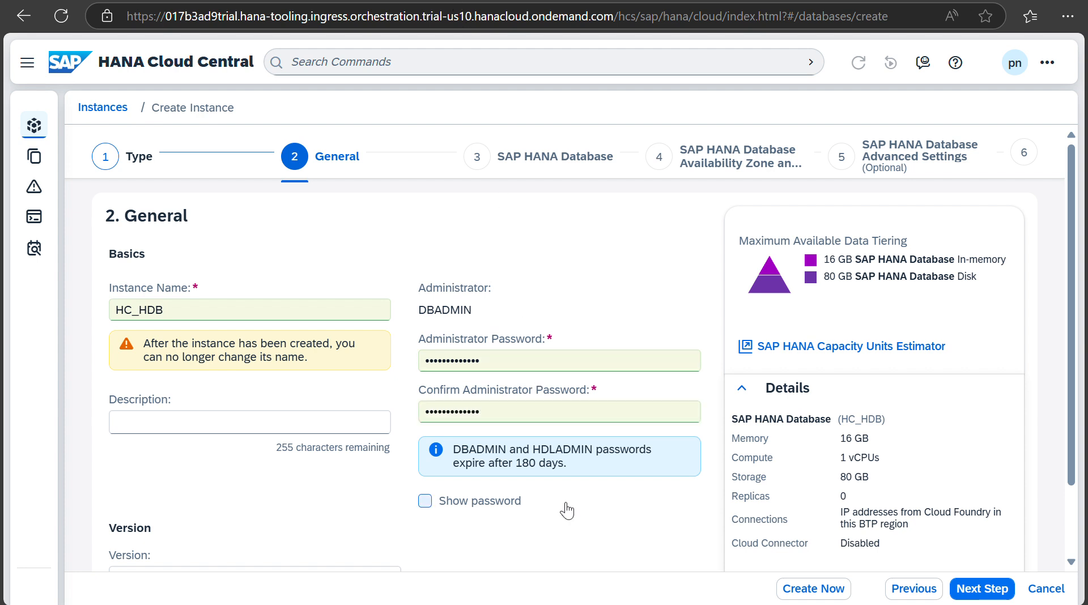
scroll(567, 510, down, 2)
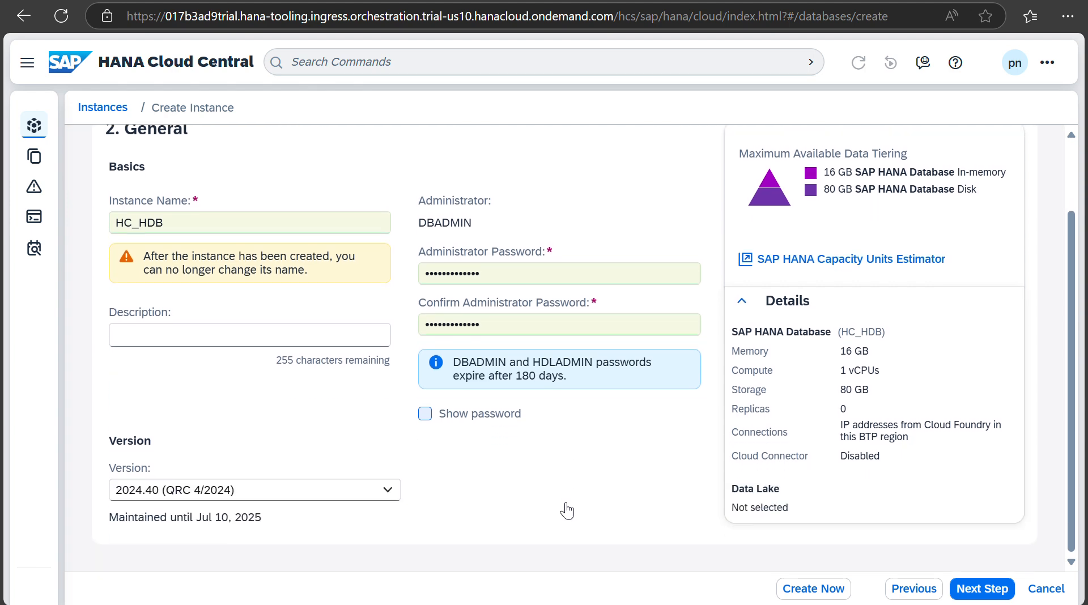
Step: Advance through the wizard keeping 16 GB memory, 80 GB storage and no replicas
click(987, 594)
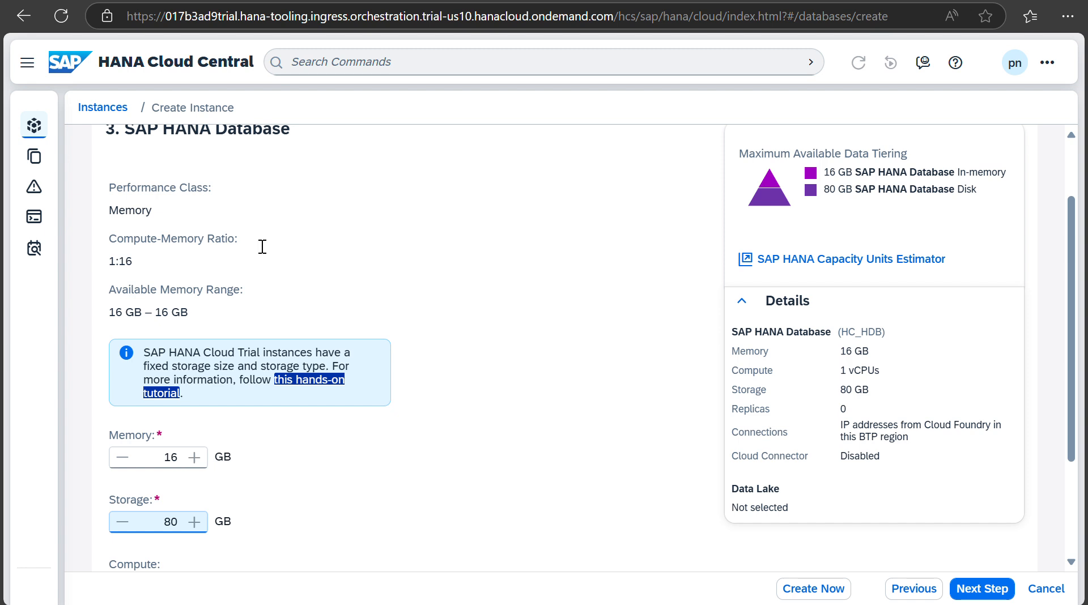
click(311, 496)
scroll(288, 499, down, 3)
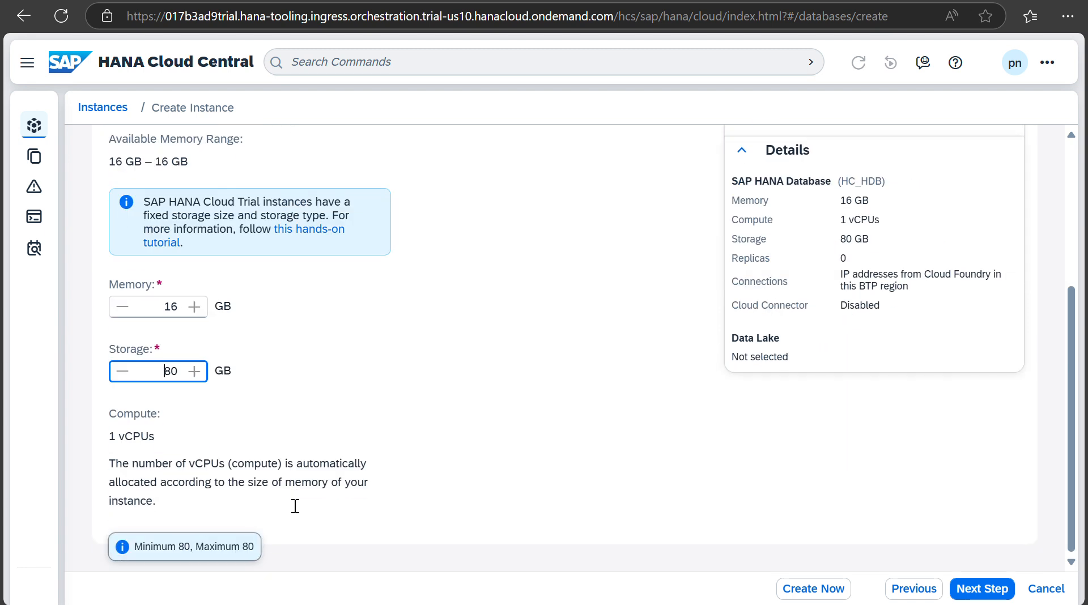
click(982, 591)
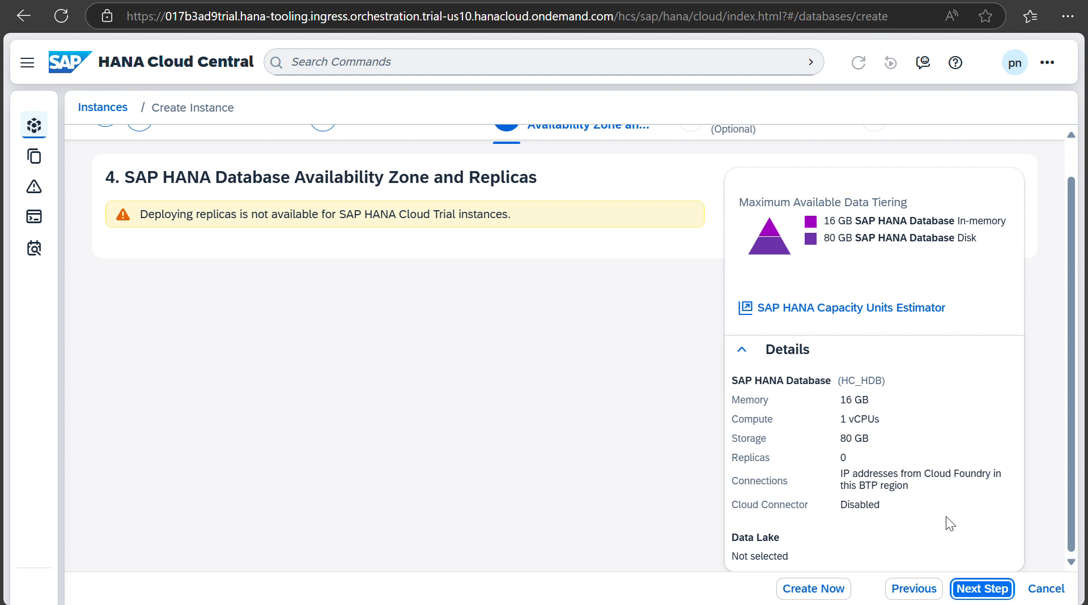
click(989, 589)
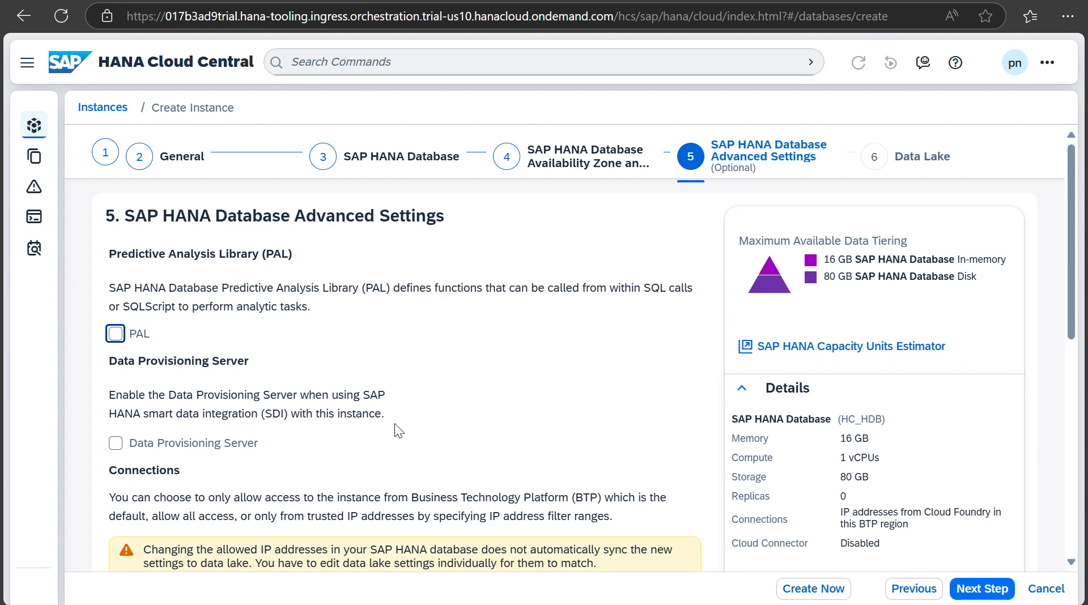
Step: Leave PAL, Data Provisioning Server, allowed connections and Cloud Connector at defaults and continue to Data Lake
scroll(395, 423, down, 1)
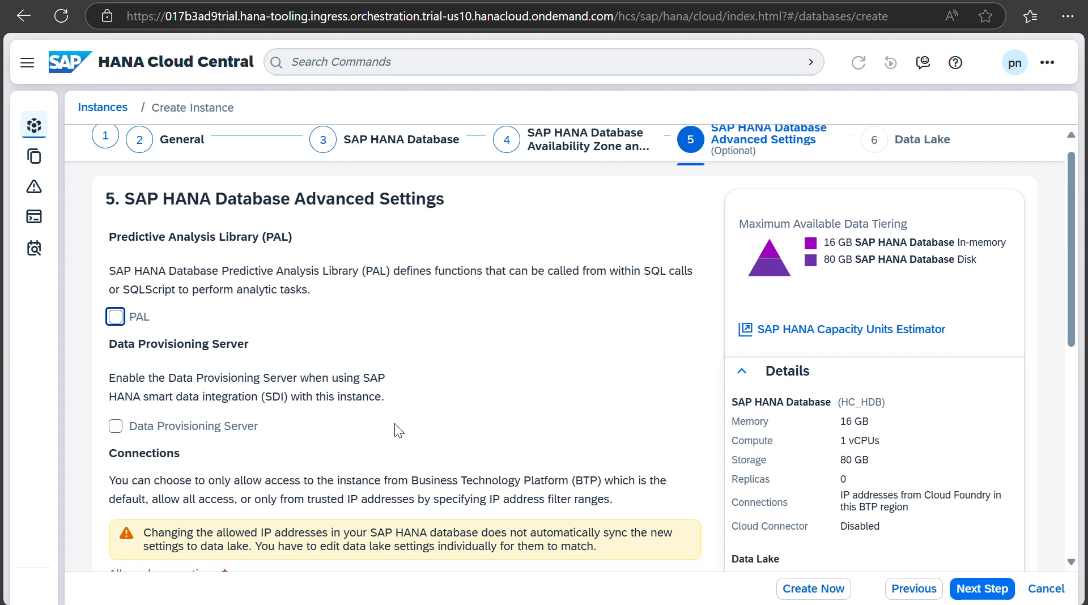
scroll(395, 430, down, 2)
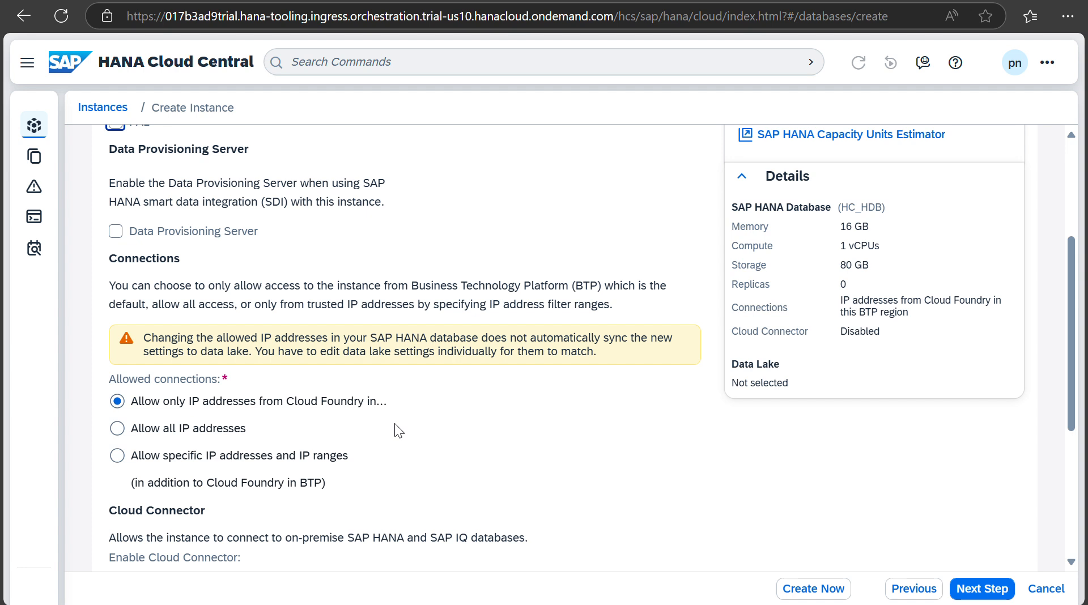
scroll(395, 426, down, 1)
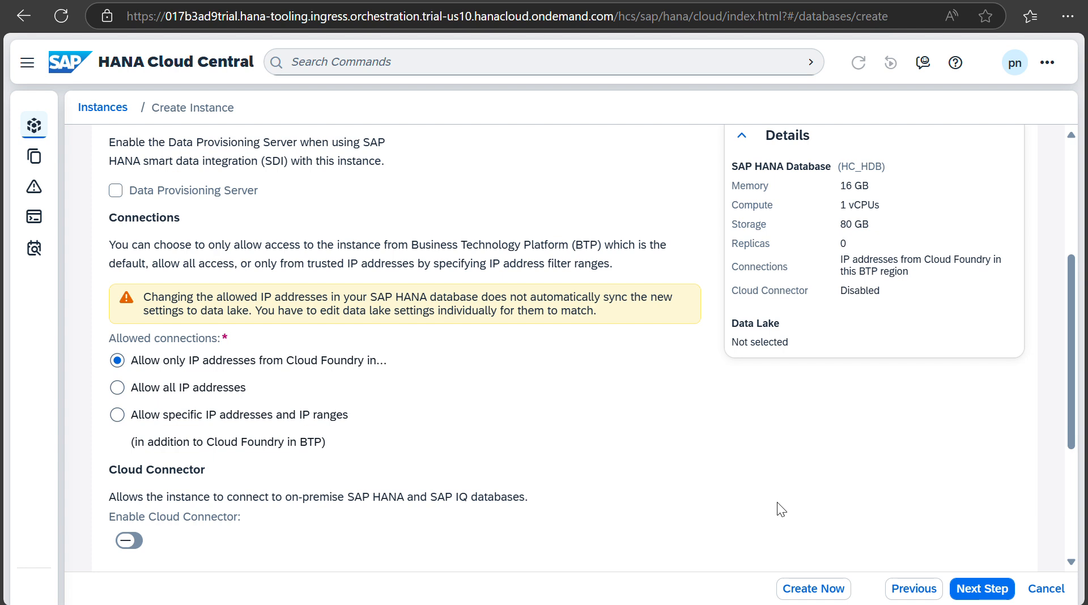
click(997, 590)
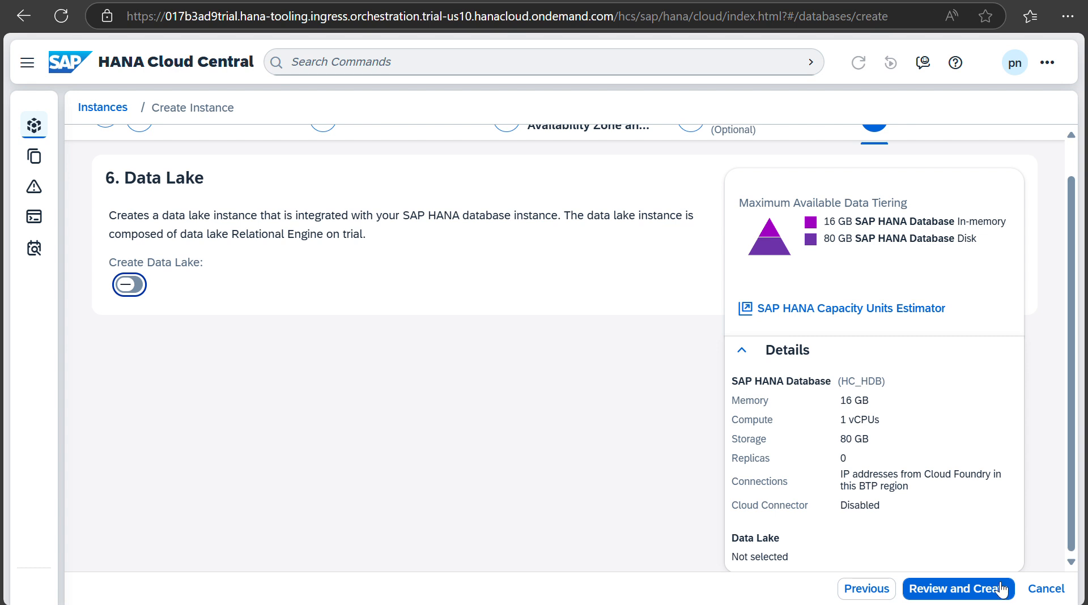
Step: Enable Create Data Lake and name the integrated data lake instance HC_DL
click(131, 285)
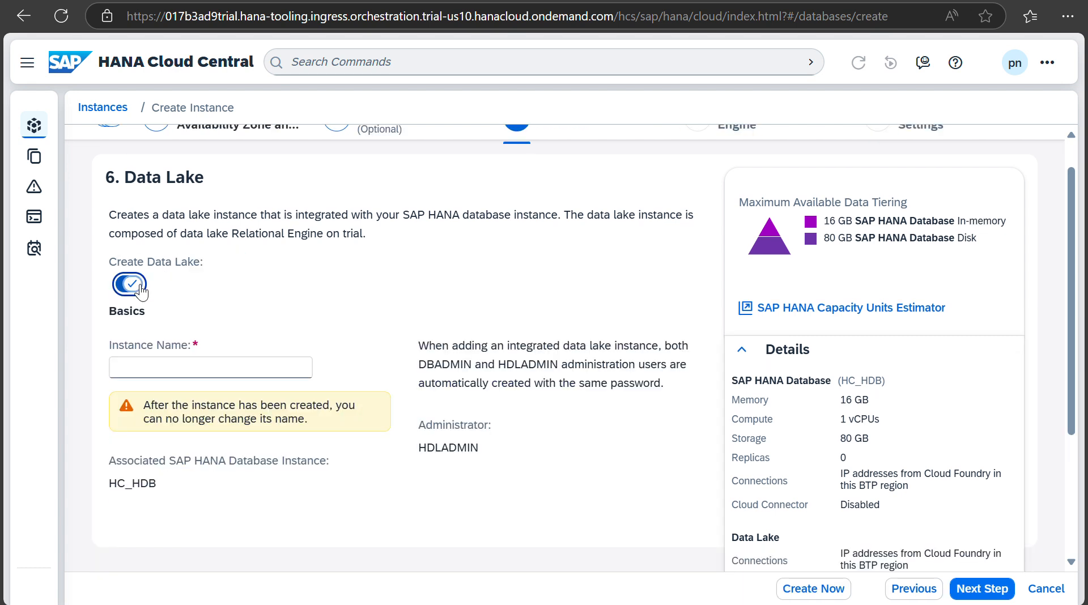
click(139, 368)
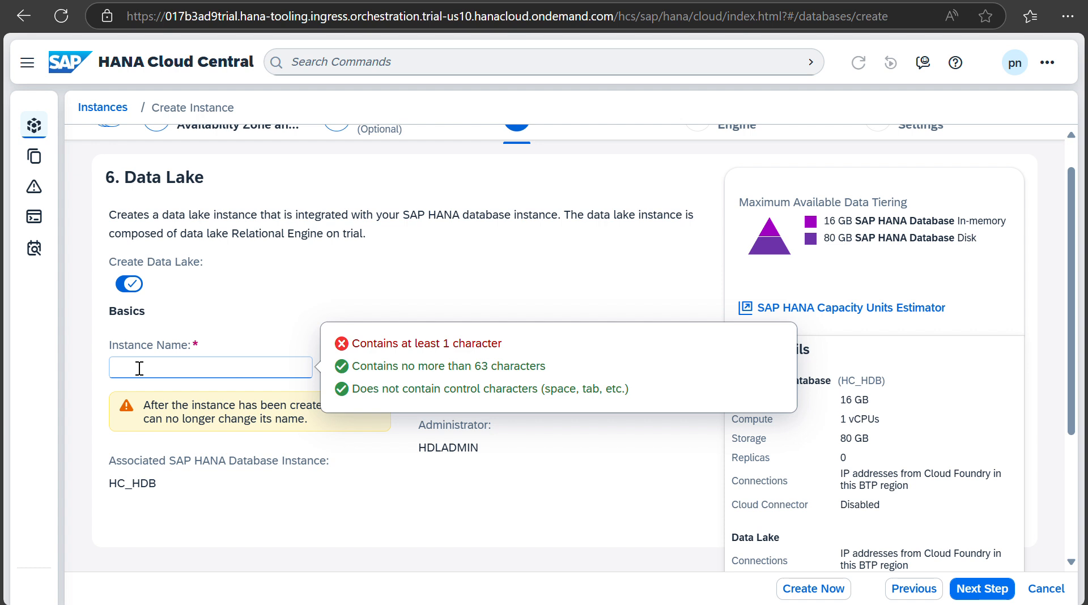
text(h)
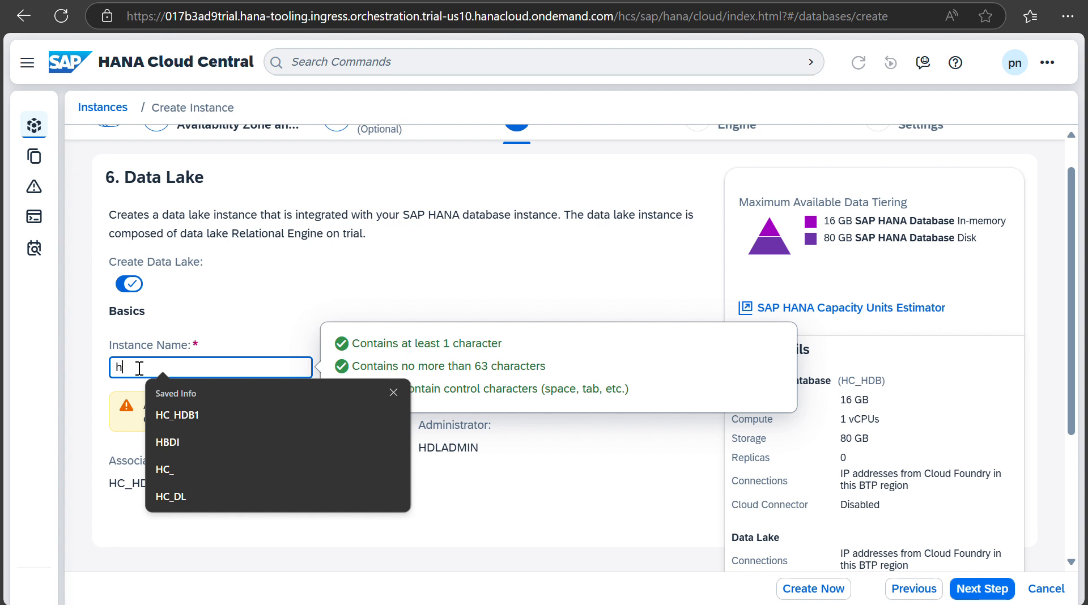
click(171, 499)
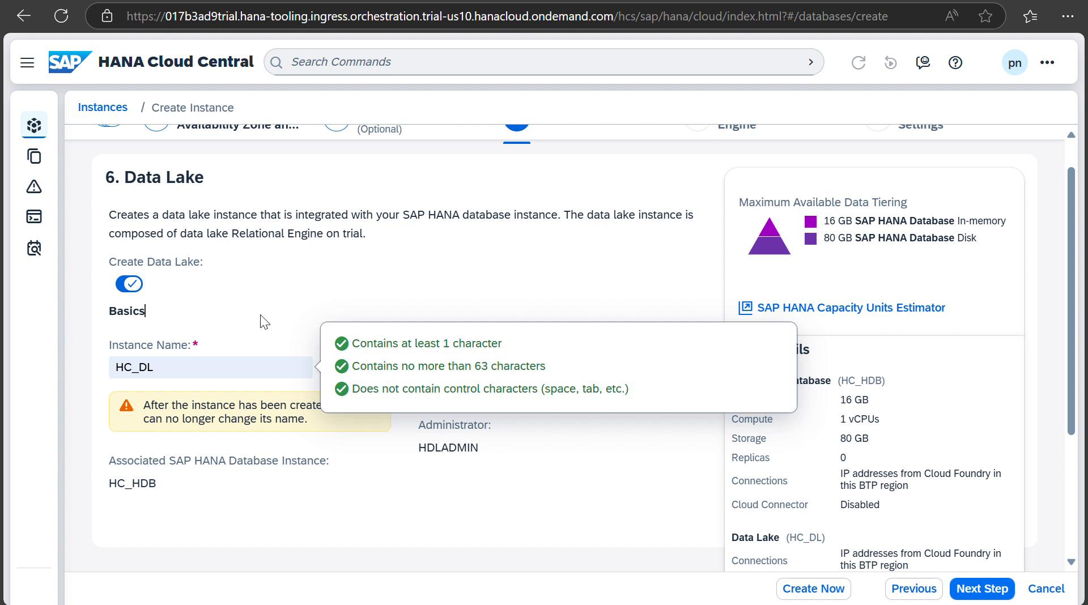
click(476, 448)
click(288, 419)
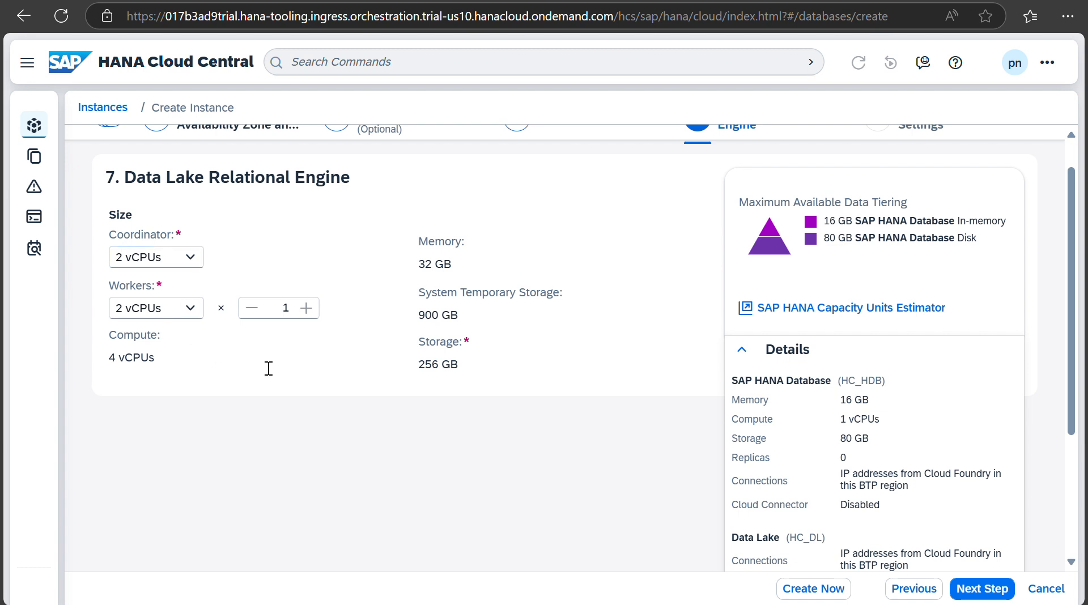
Step: Keep default relational engine size, allowed connections and backup settings, then go to Review and Create
scroll(911, 459, down, 3)
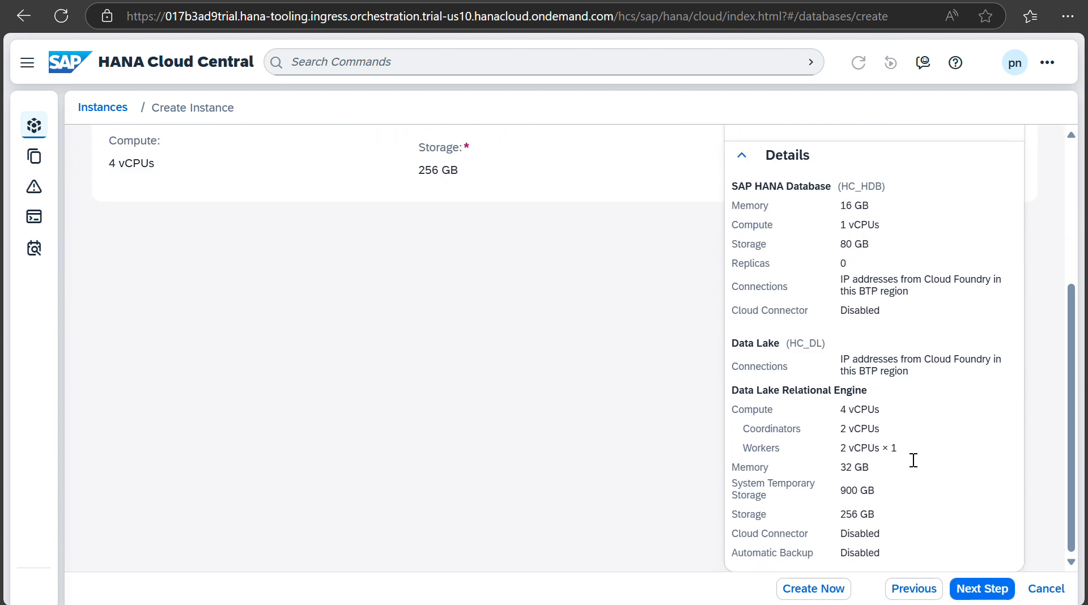
click(984, 593)
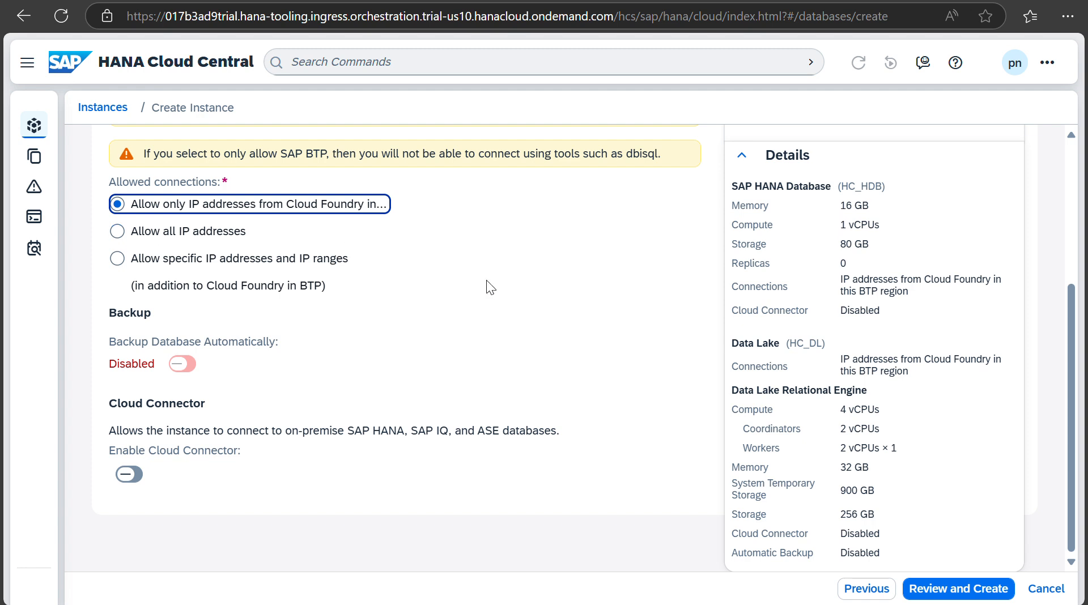
click(934, 590)
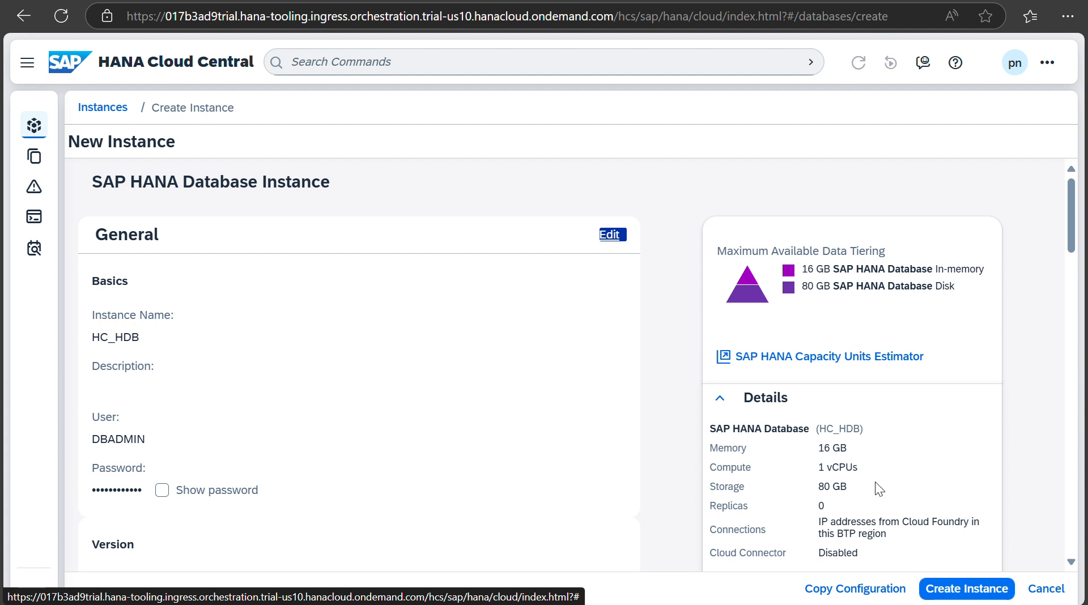
Step: Create the HC_HDB and HC_DL instances, check HC_HDB's actions, and return to BTP Cockpit
click(967, 589)
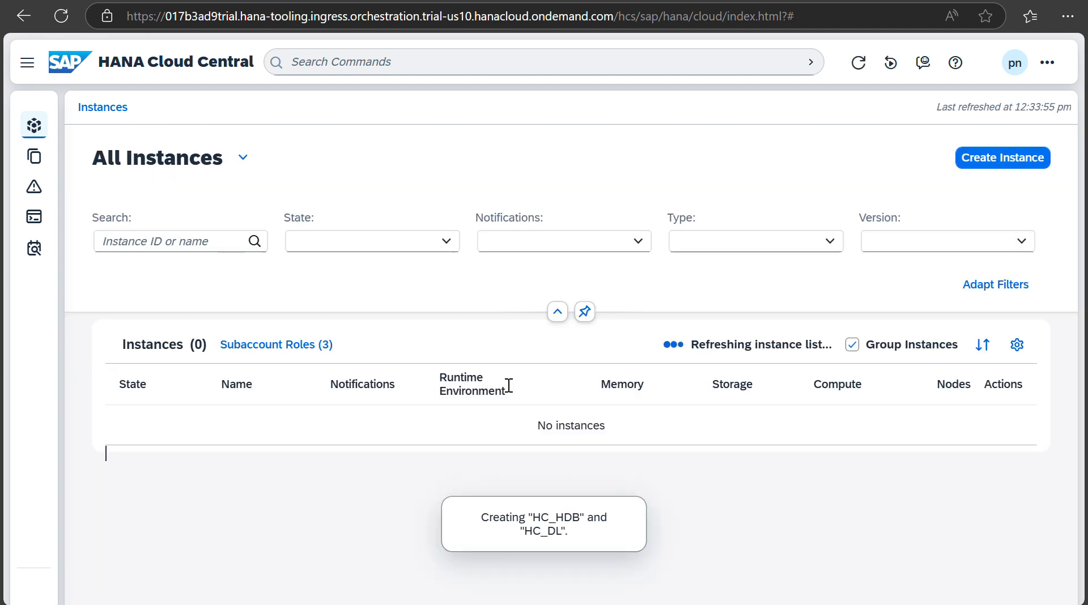
scroll(344, 453, down, 1)
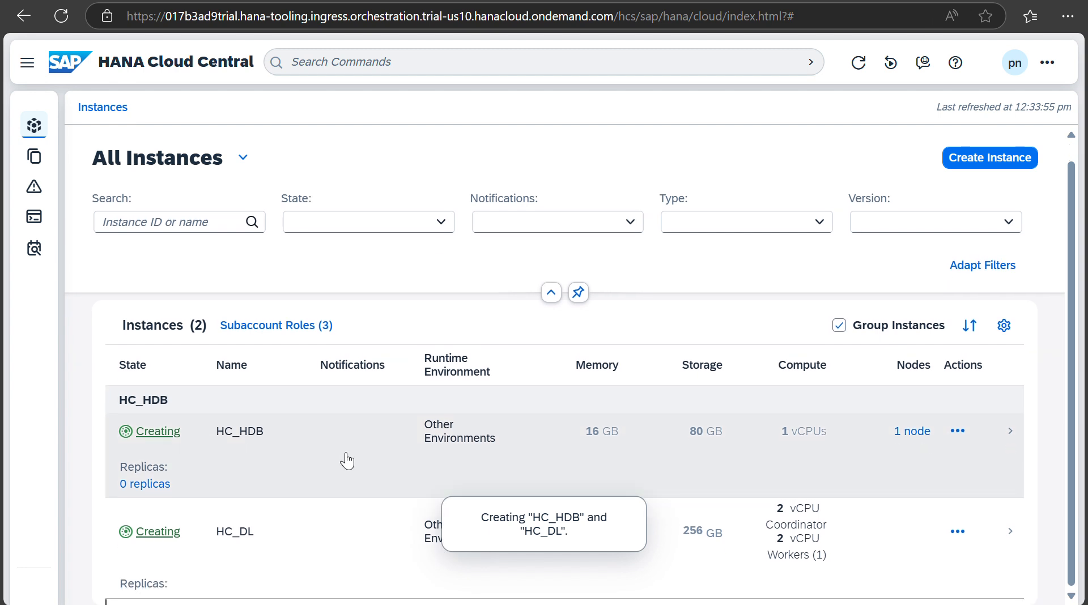
click(959, 433)
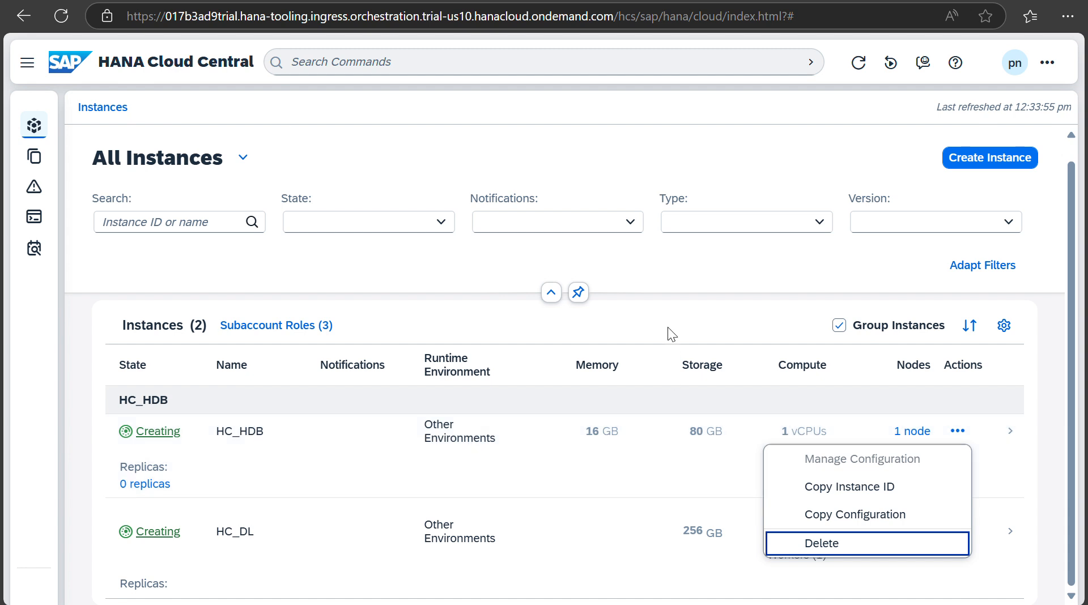
click(667, 334)
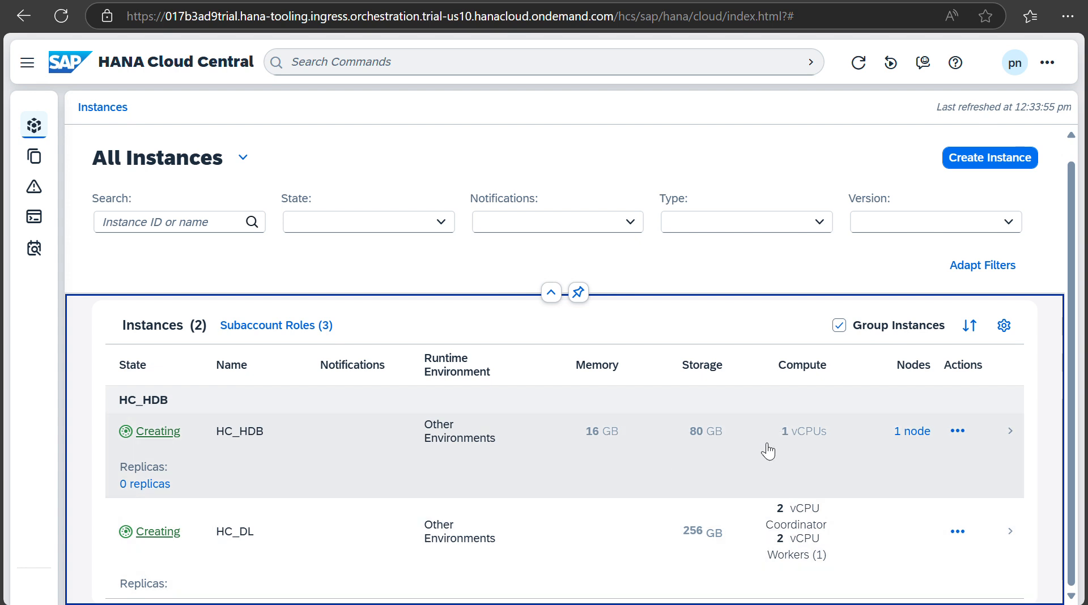
click(197, 0)
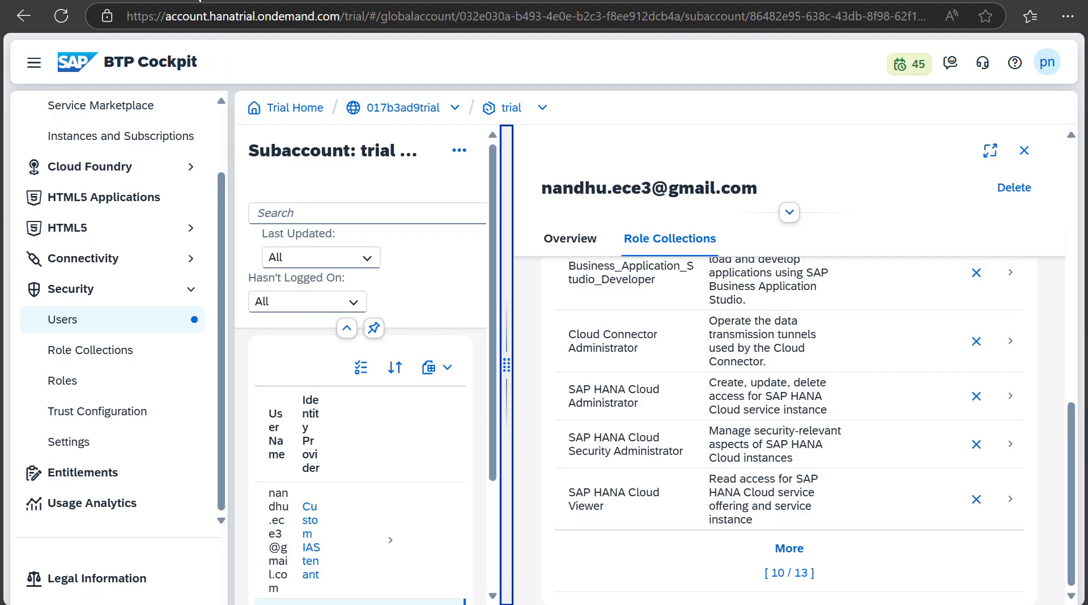
Step: Show the subaccount's service instances and widen the Plan and Instance columns to read full names
click(1025, 150)
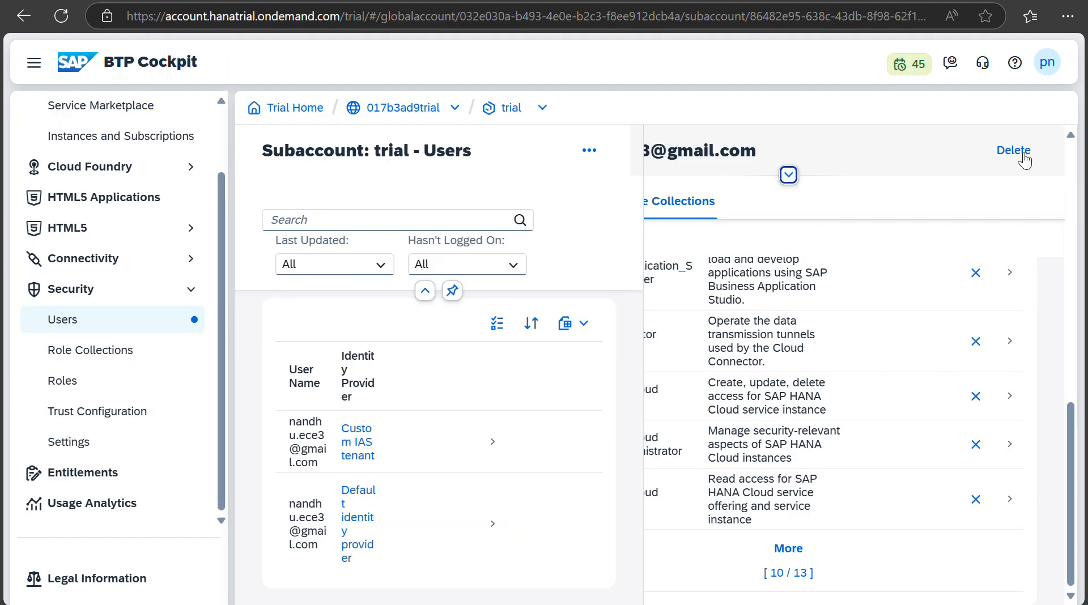
click(139, 136)
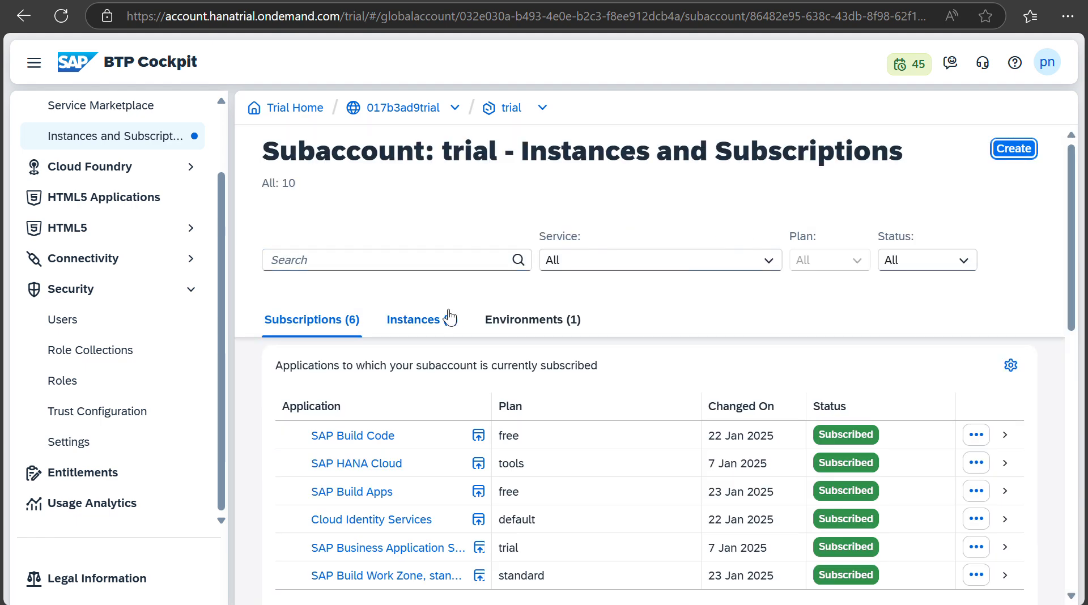
click(445, 319)
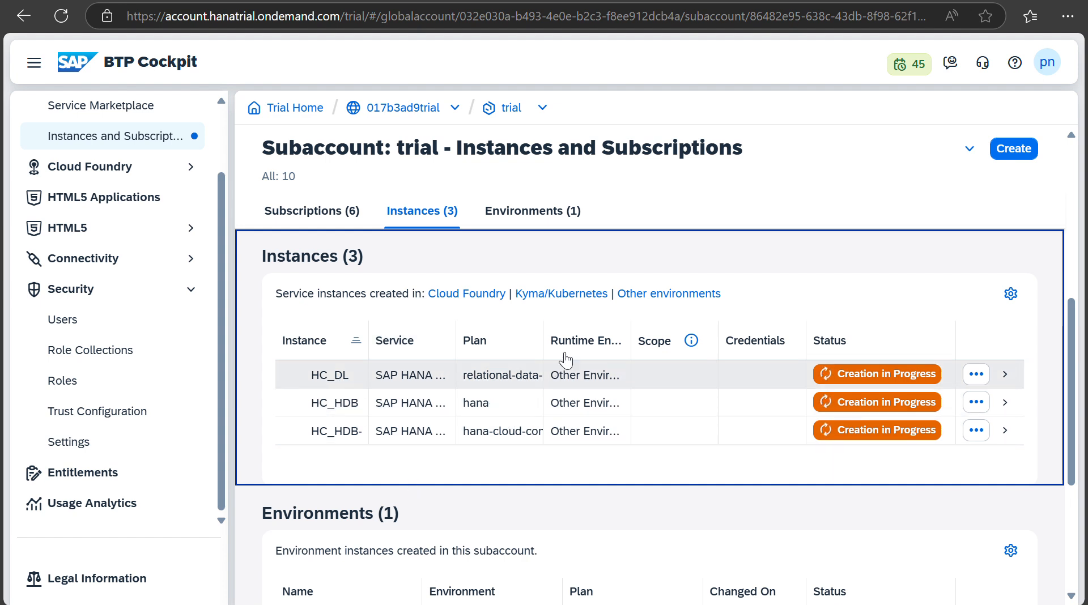
drag(543, 340, 605, 341)
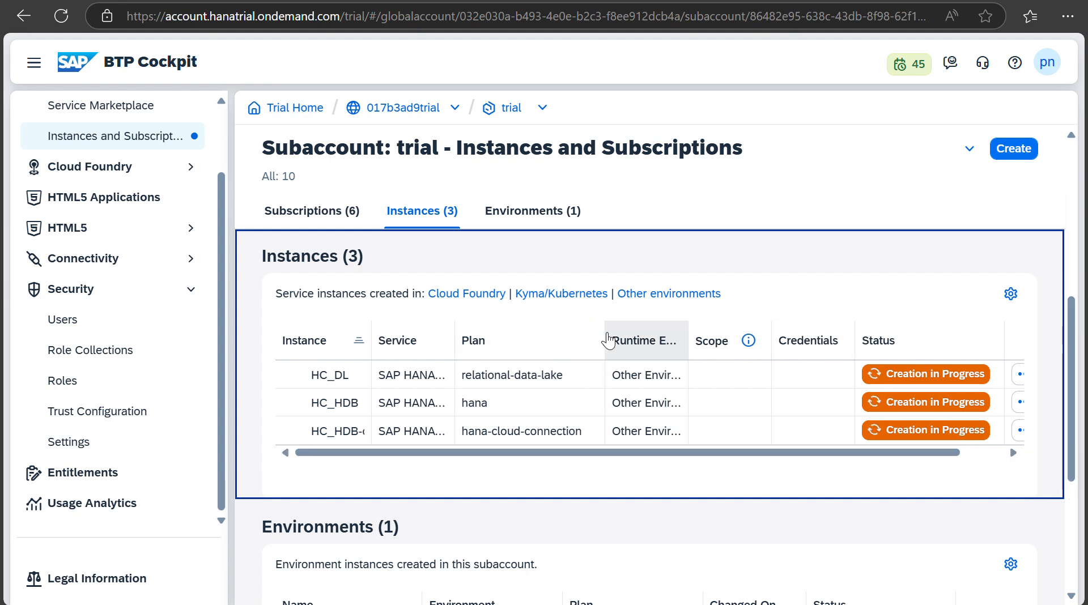
drag(371, 334, 434, 334)
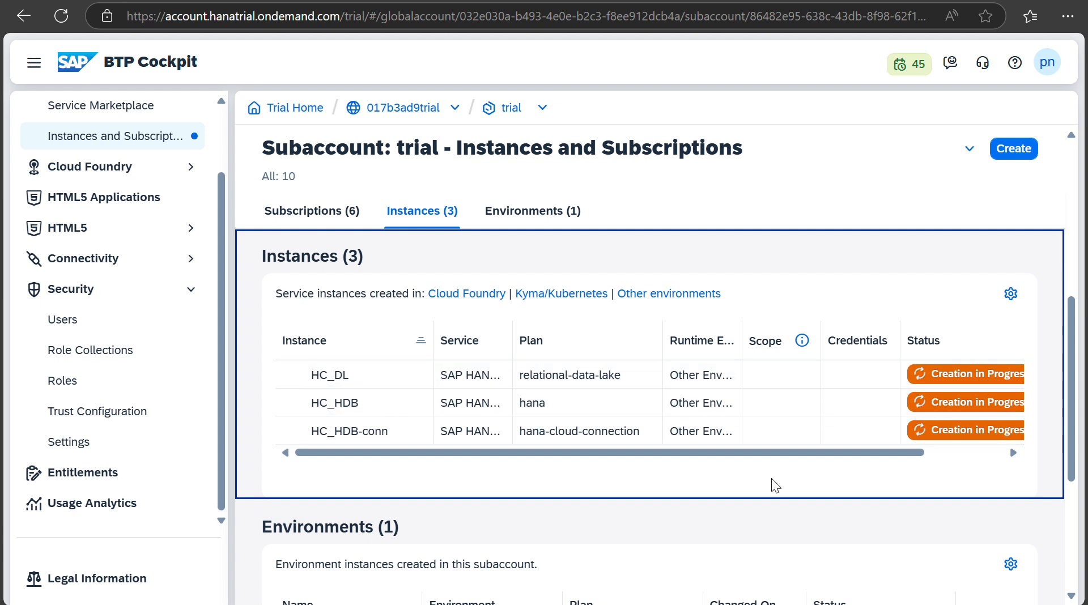
scroll(916, 463, right, 3)
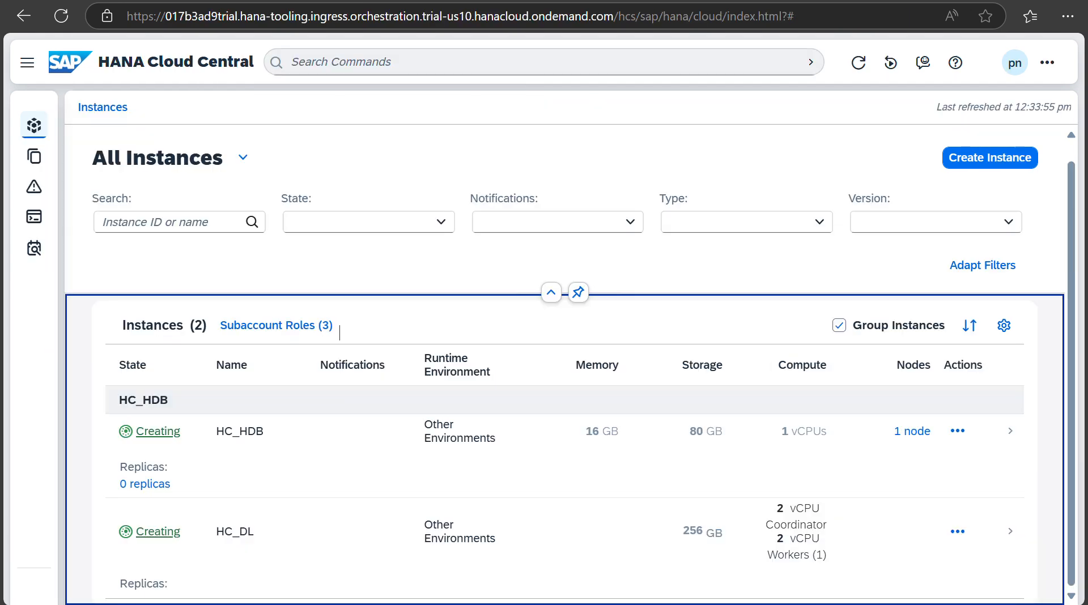
Step: Open HC_HDB's Actions menu and dismiss it without choosing an action
click(958, 431)
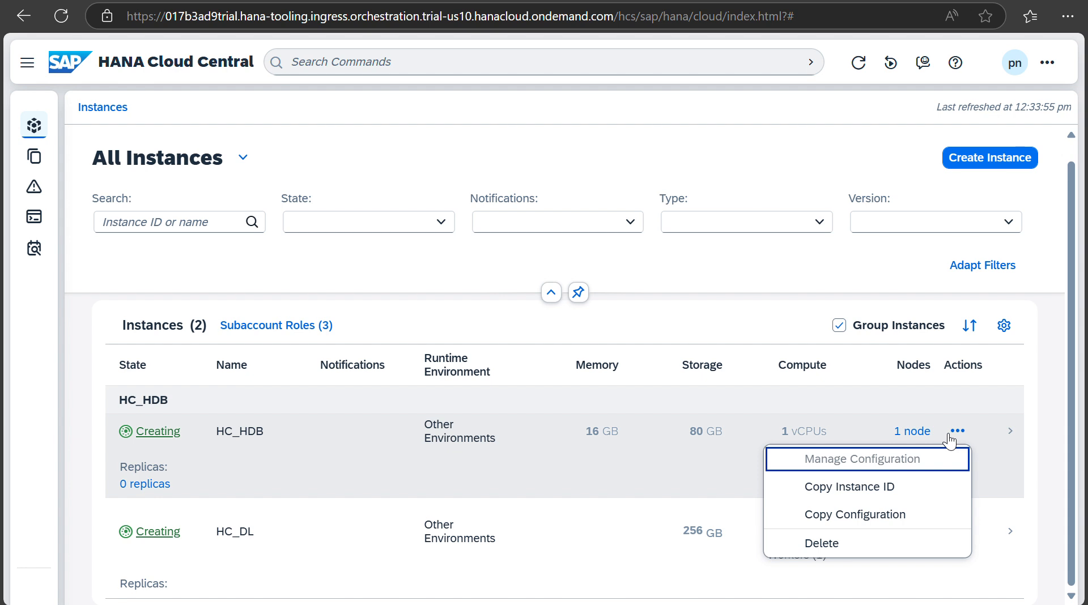
click(674, 320)
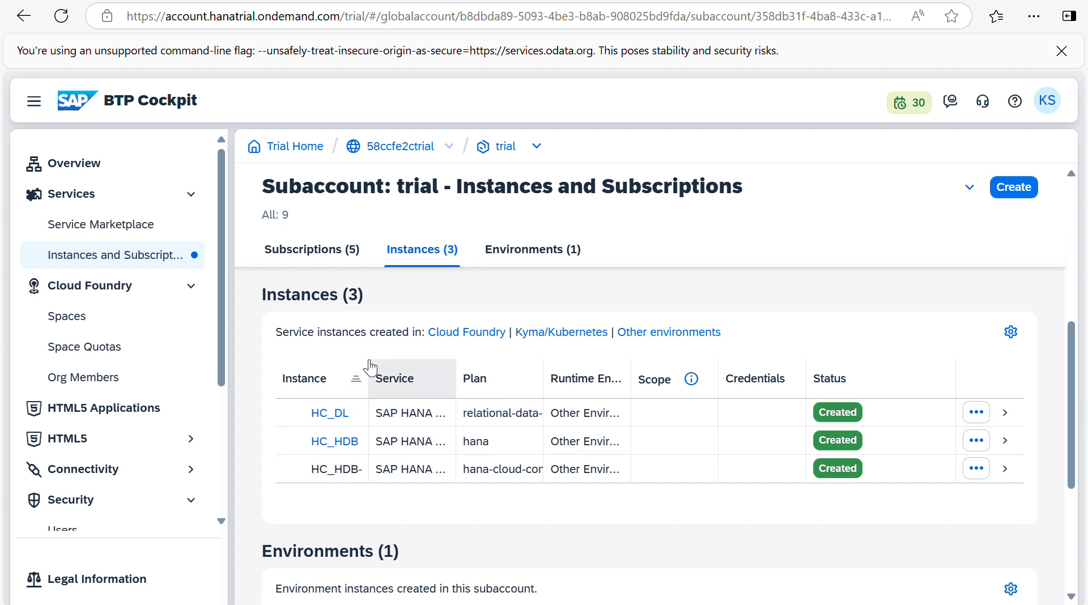
Step: Widen the Instance column and open the HC_HDB instance link in HANA Cloud Central
drag(442, 362, 444, 370)
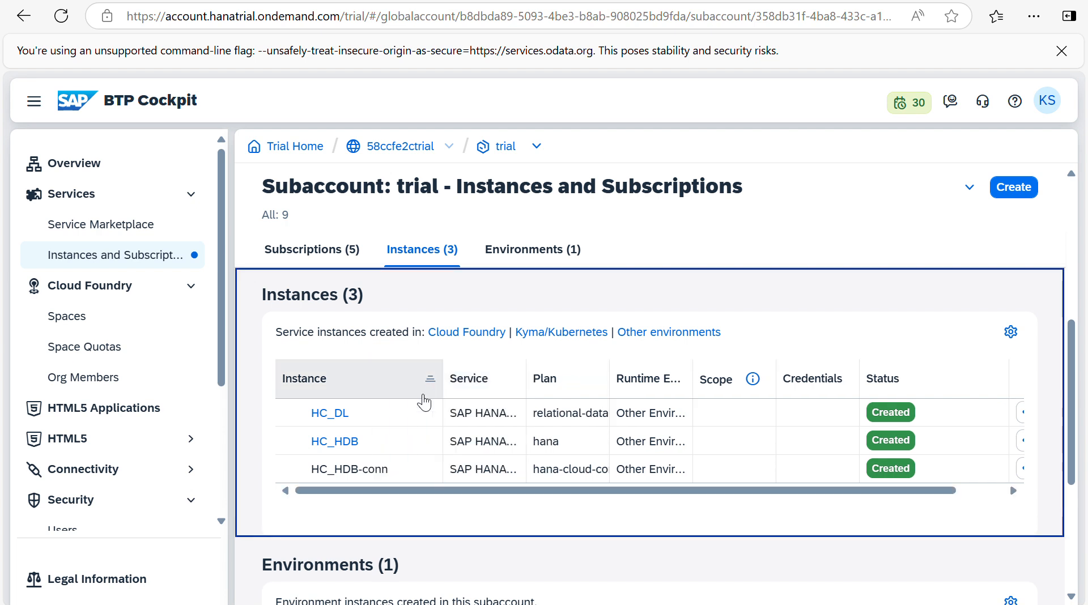
click(341, 443)
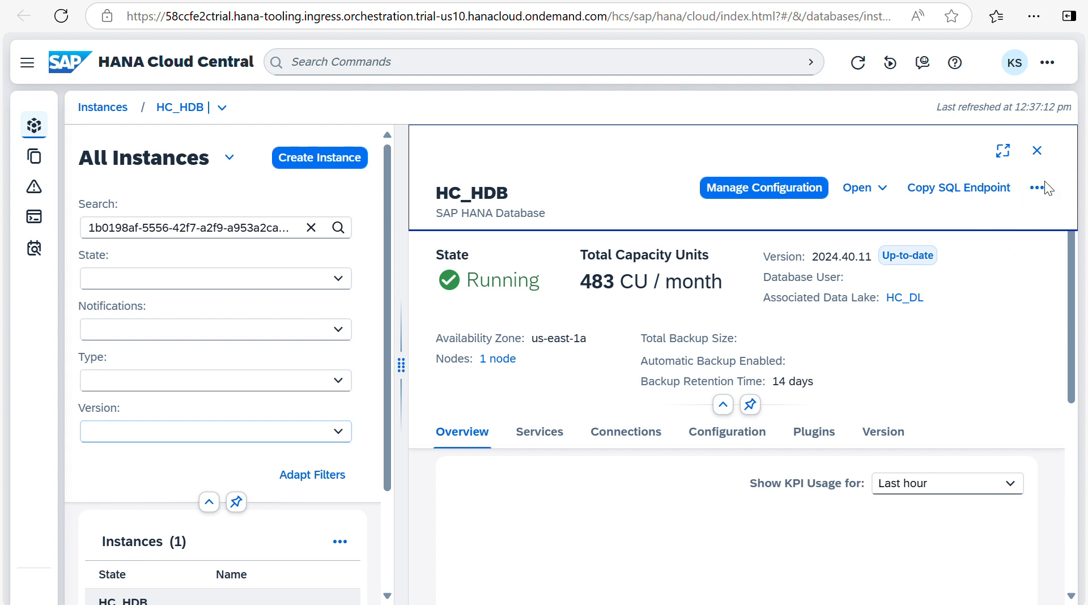
Step: Close the HC_HDB details and copy its SQL endpoint from the row's Actions menu
click(1036, 151)
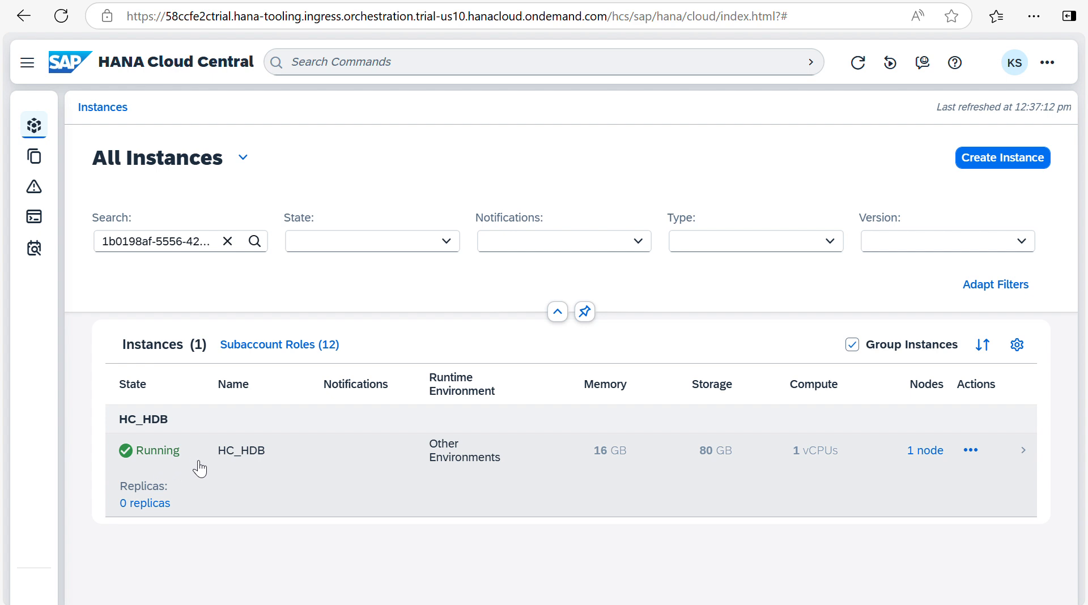
click(971, 450)
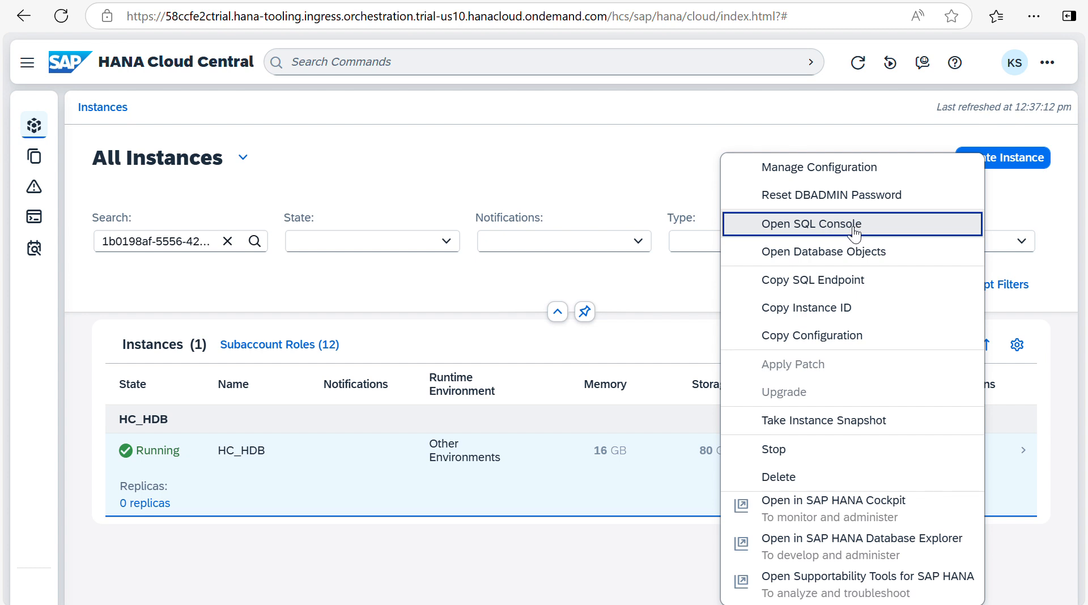
click(817, 282)
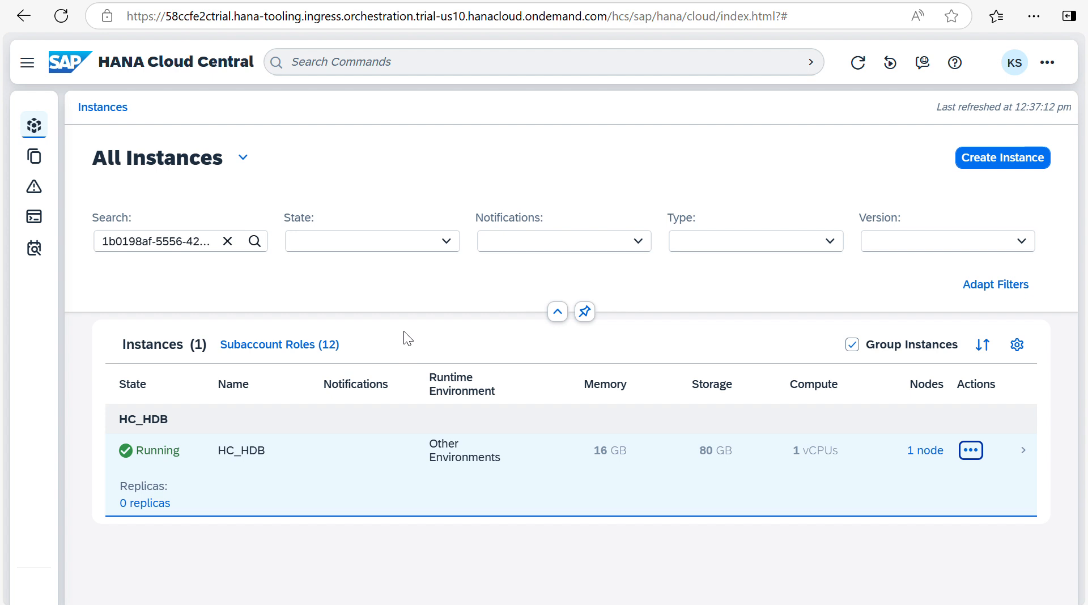
click(444, 3)
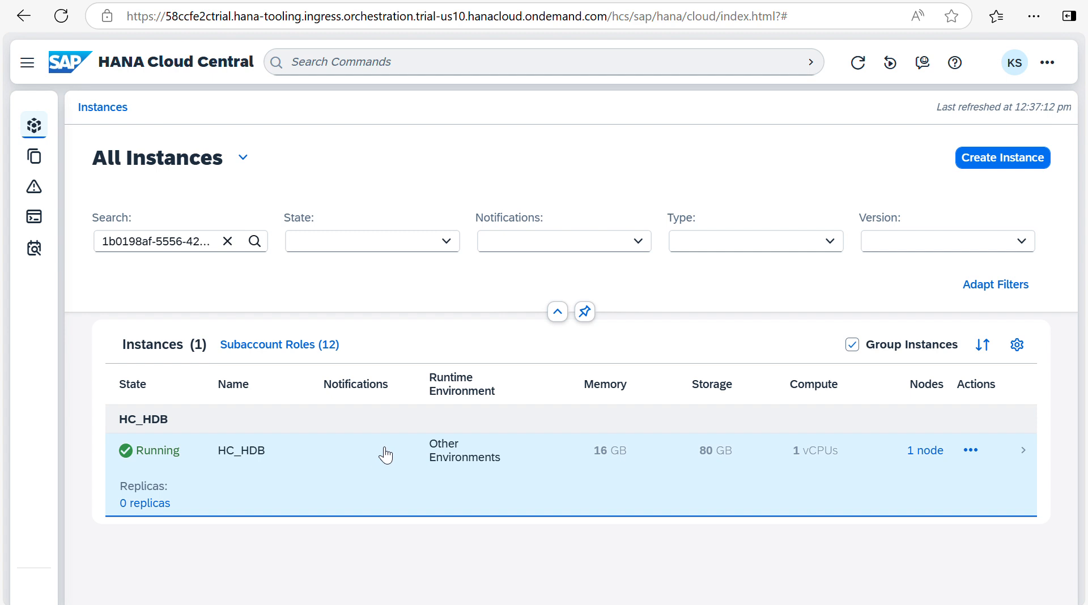
Step: Check the Notifications filter options, then open HC_HDB's details from its Actions menu
click(639, 245)
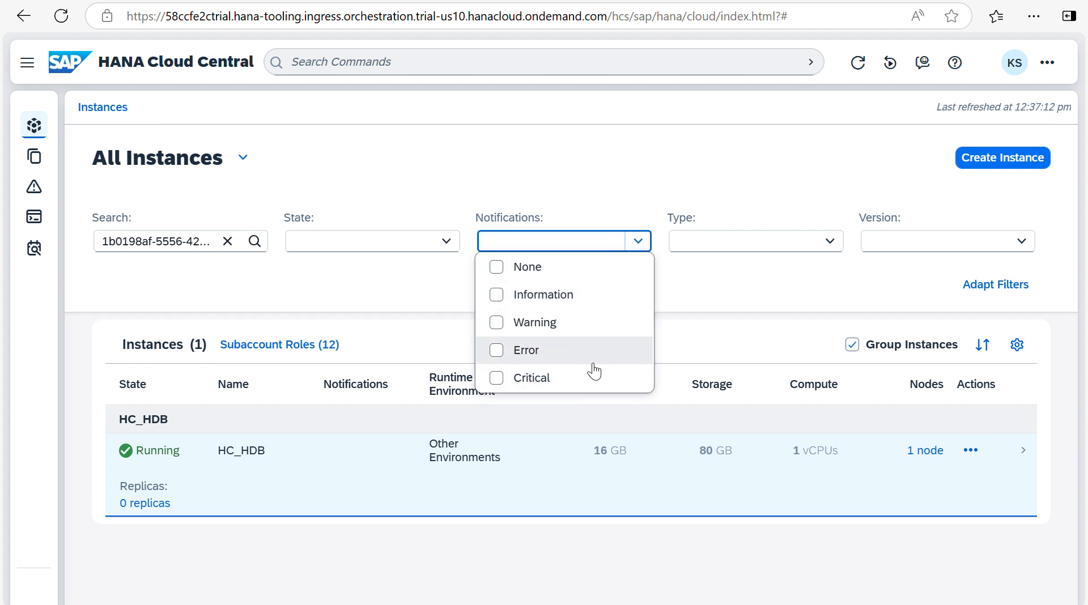
click(804, 295)
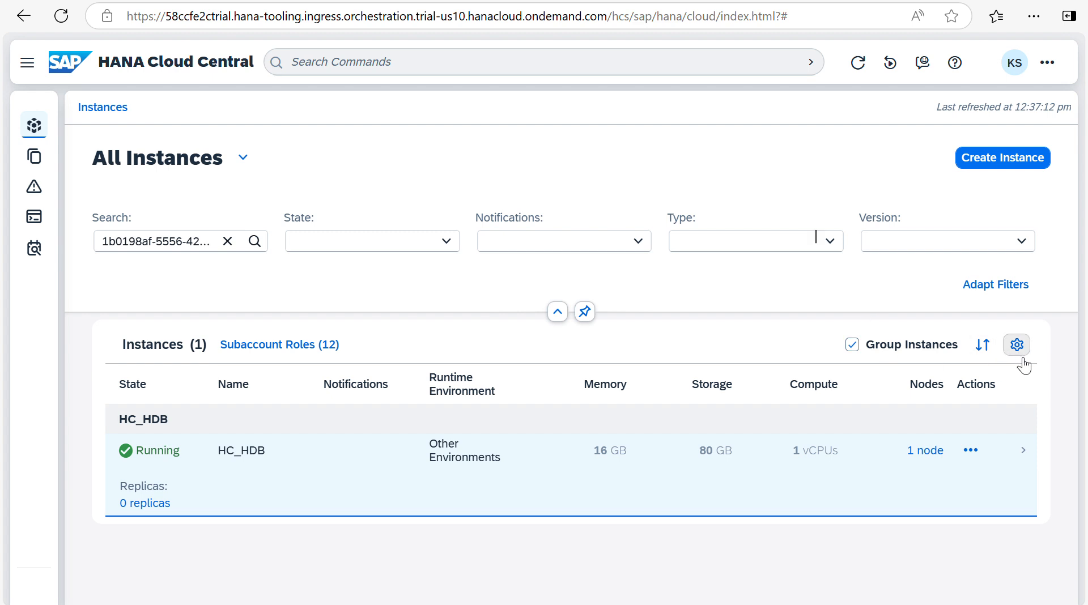
click(970, 451)
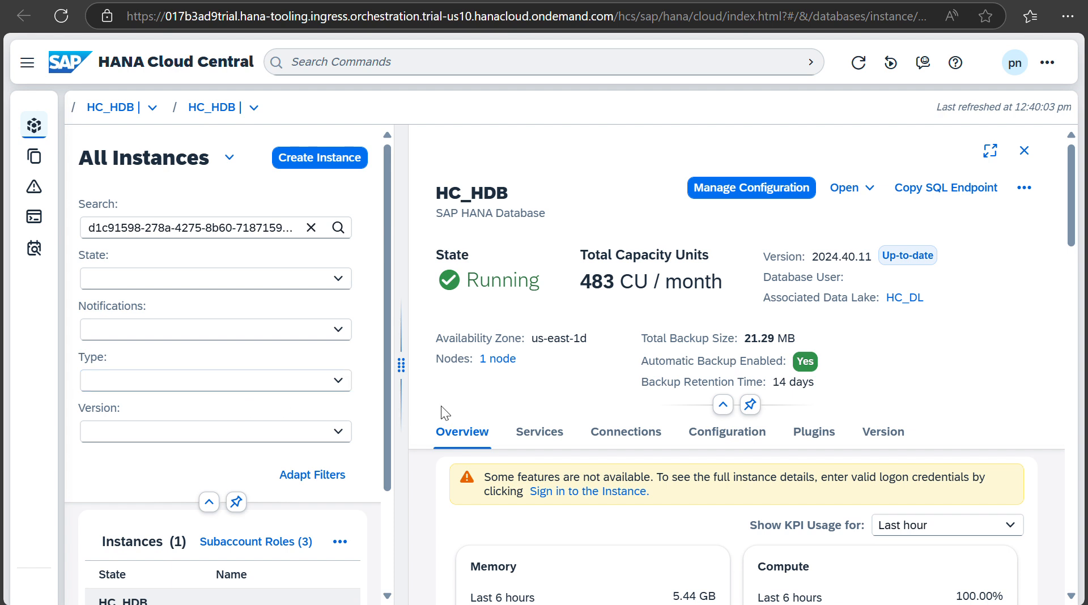
Step: Close the HC_HDB detail panel and return to BTP Cockpit's instance list
scroll(578, 512, down, 1)
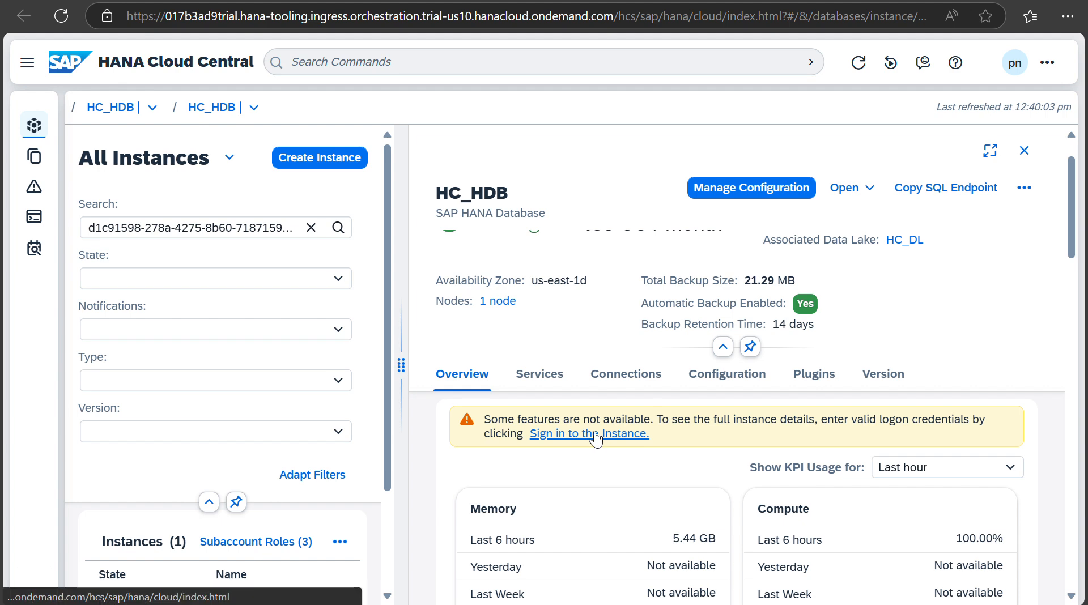
click(1033, 151)
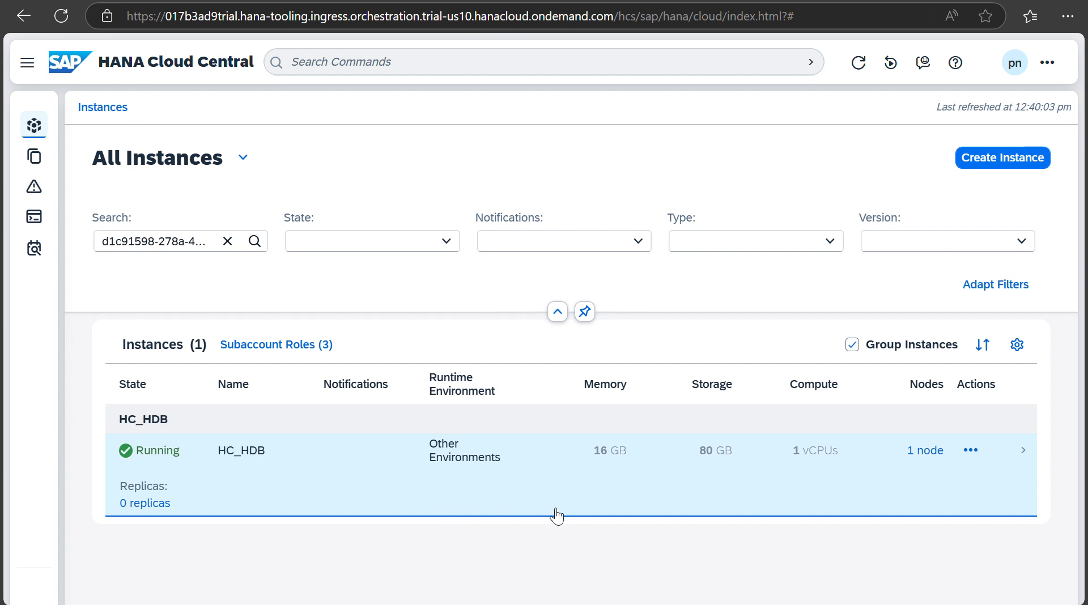
click(295, 1)
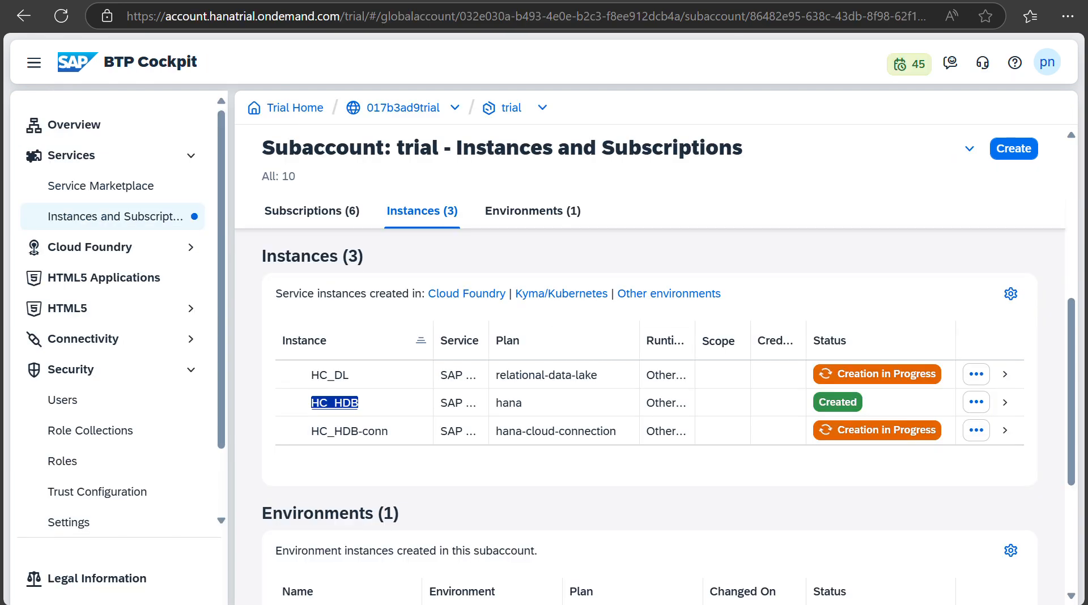
Step: Open the HC_HDB instance from the Instances table to view its overview in HANA Cloud Central
click(345, 401)
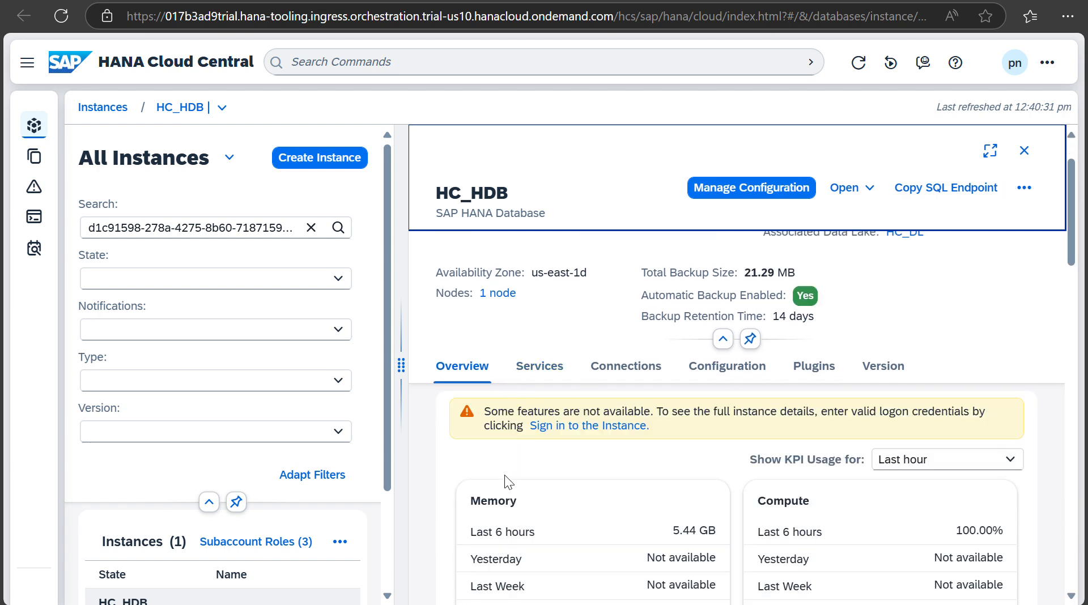
Step: Register HC_HDB with user DBADMIN and its password, then close the details panel
scroll(504, 475, down, 3)
scroll(576, 295, up, 2)
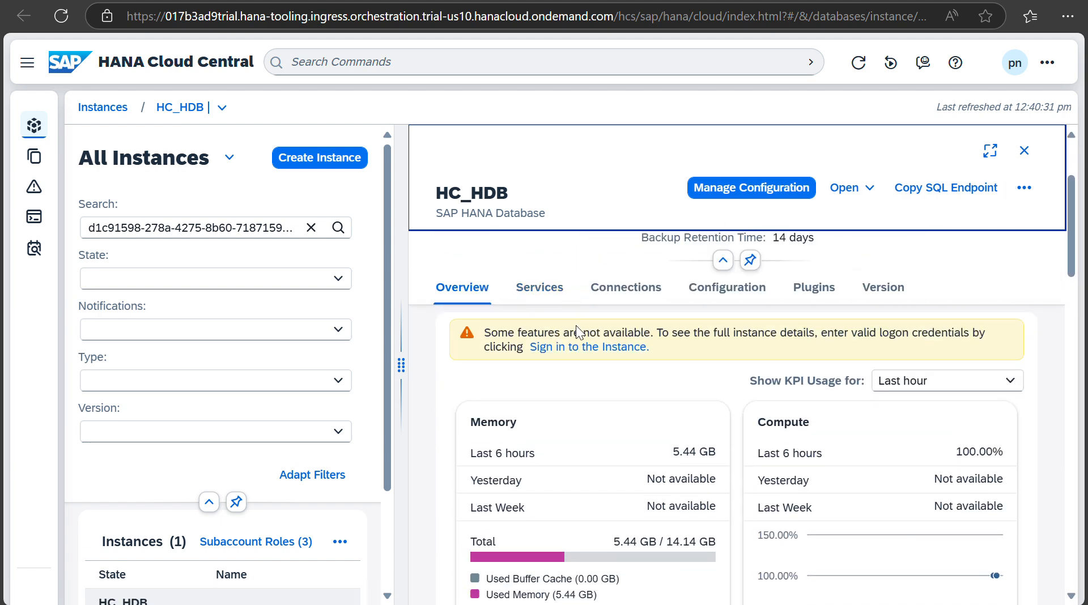
click(622, 347)
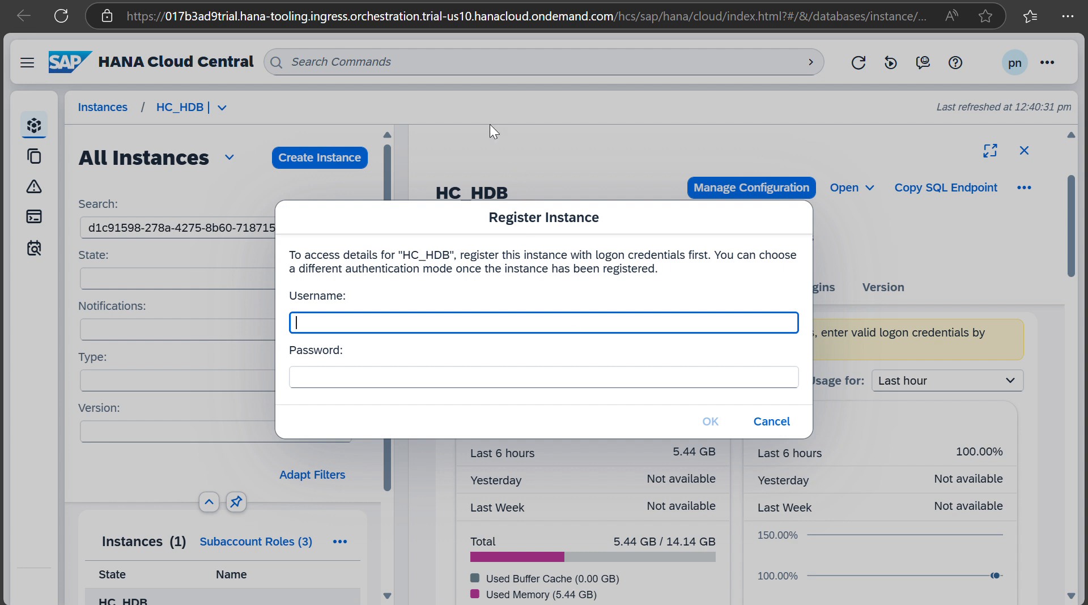
text(DBADMIN)
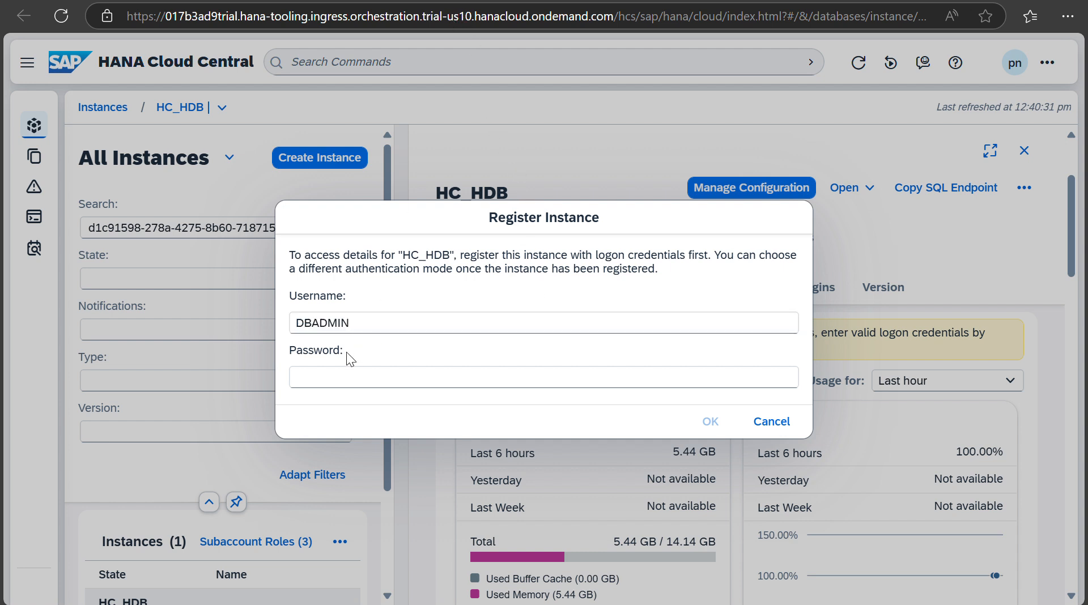
click(343, 379)
text(•)
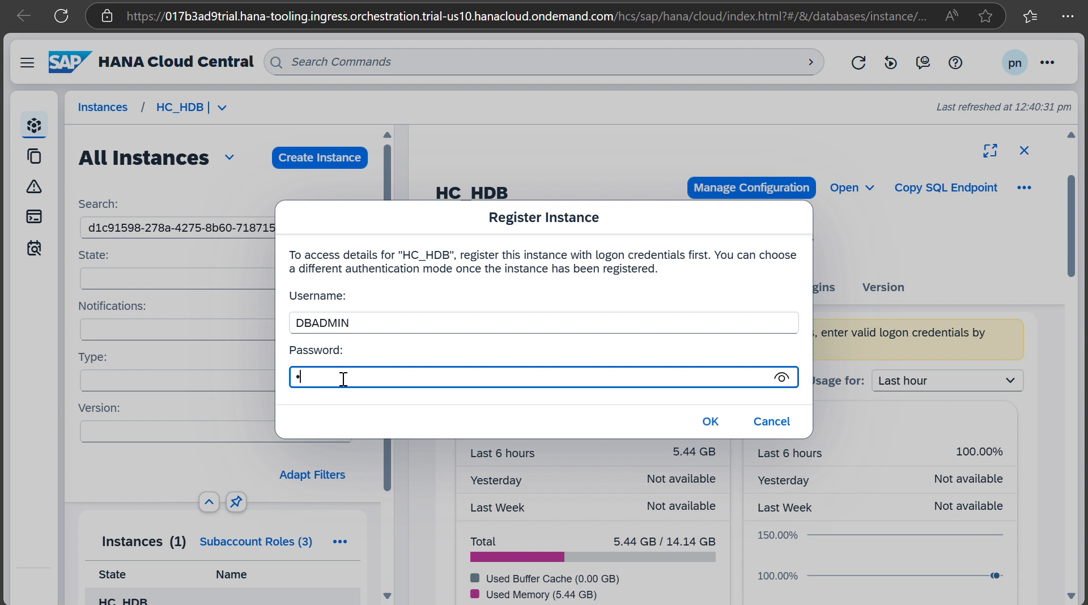
text(••••••••••••)
click(706, 428)
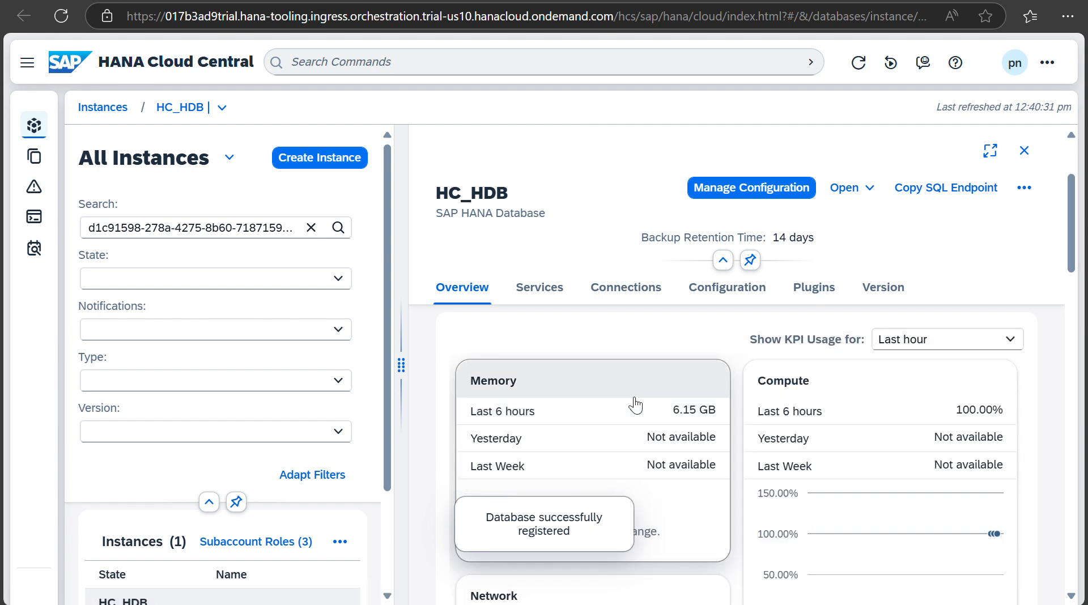
click(1025, 151)
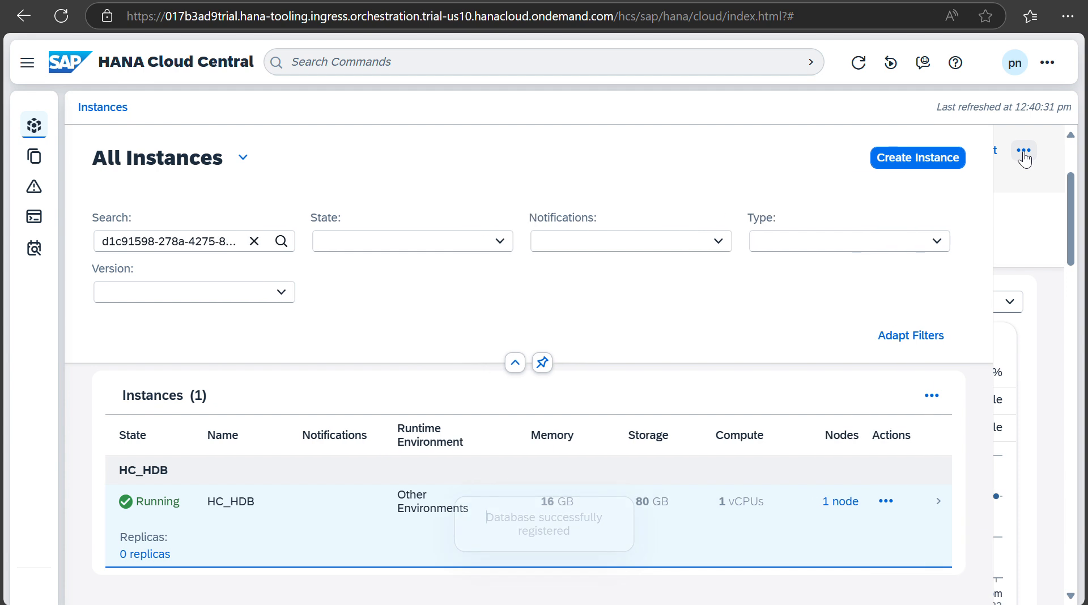
Step: Copy HC_HDB's SQL endpoint and open an SQL console connected to HC_HDB
click(982, 449)
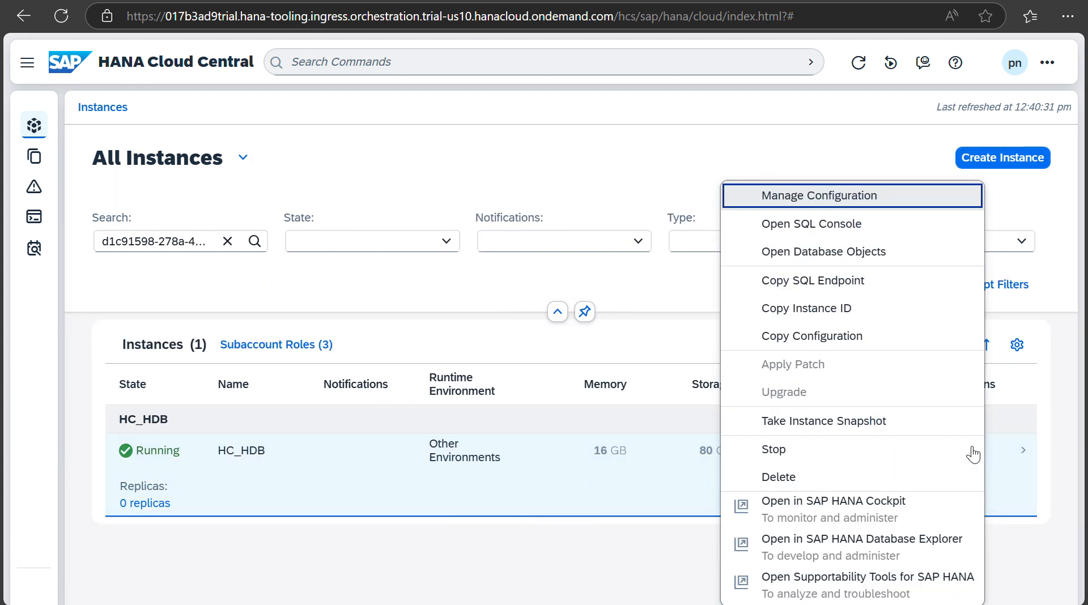
click(854, 282)
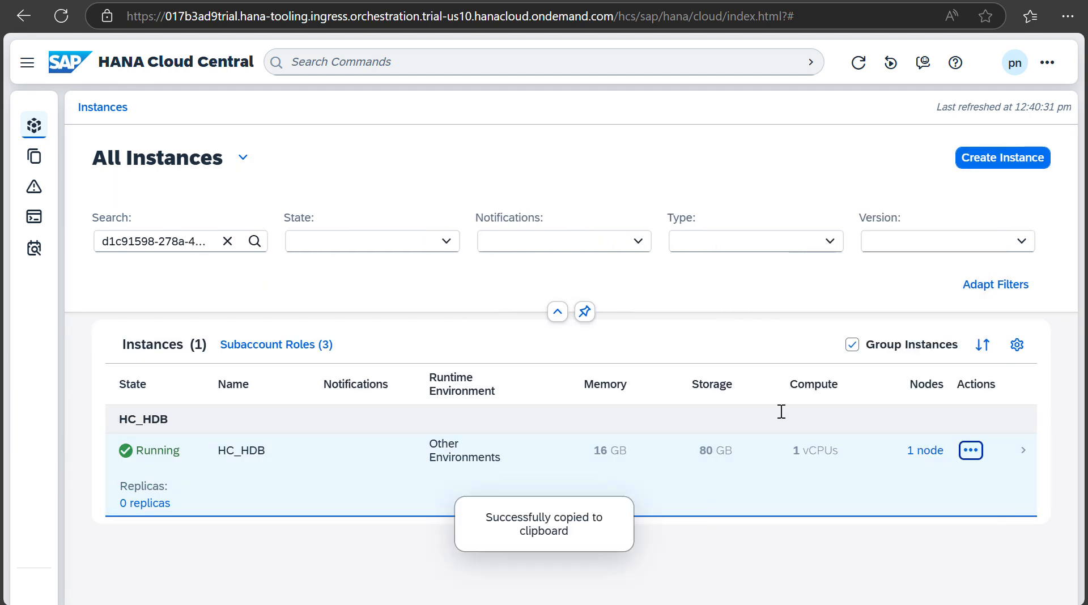
click(970, 451)
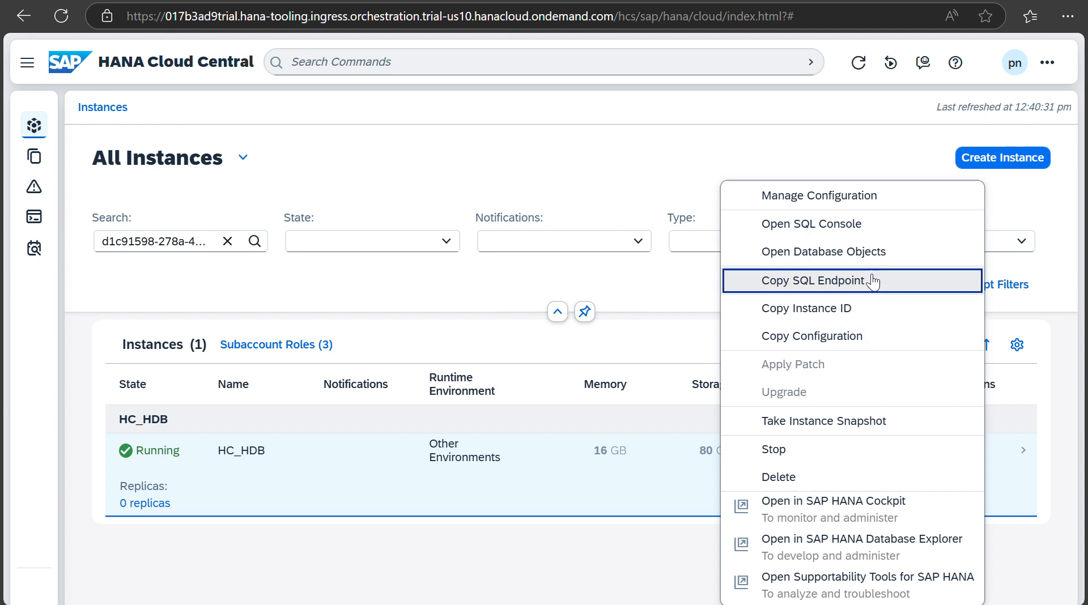
click(853, 227)
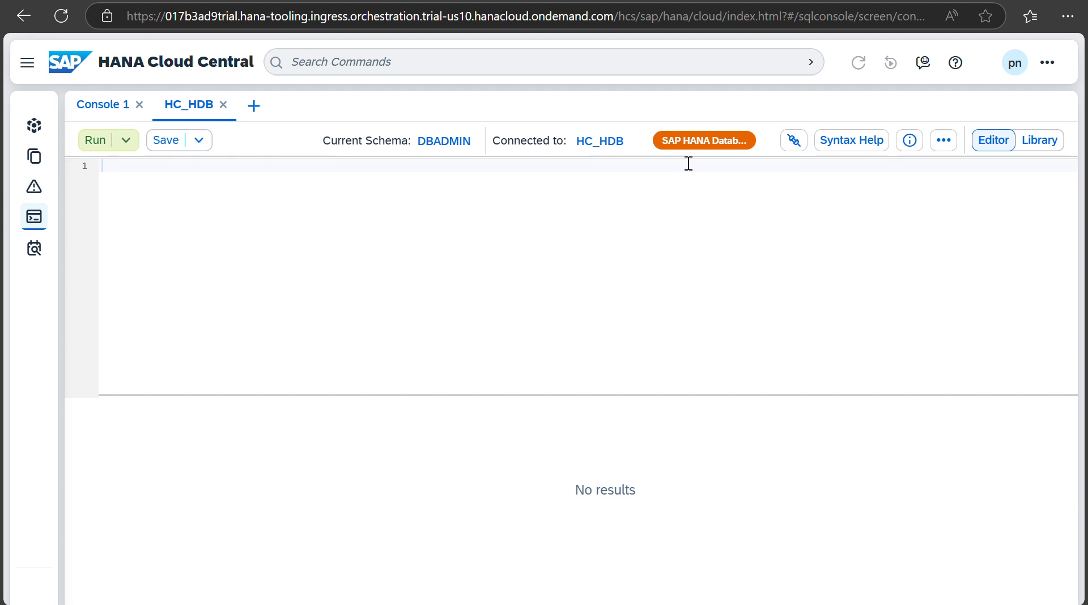
Step: Look over the console's help and Library panels, then enter SELECT * FROM M_DATABASE in the editor
click(843, 153)
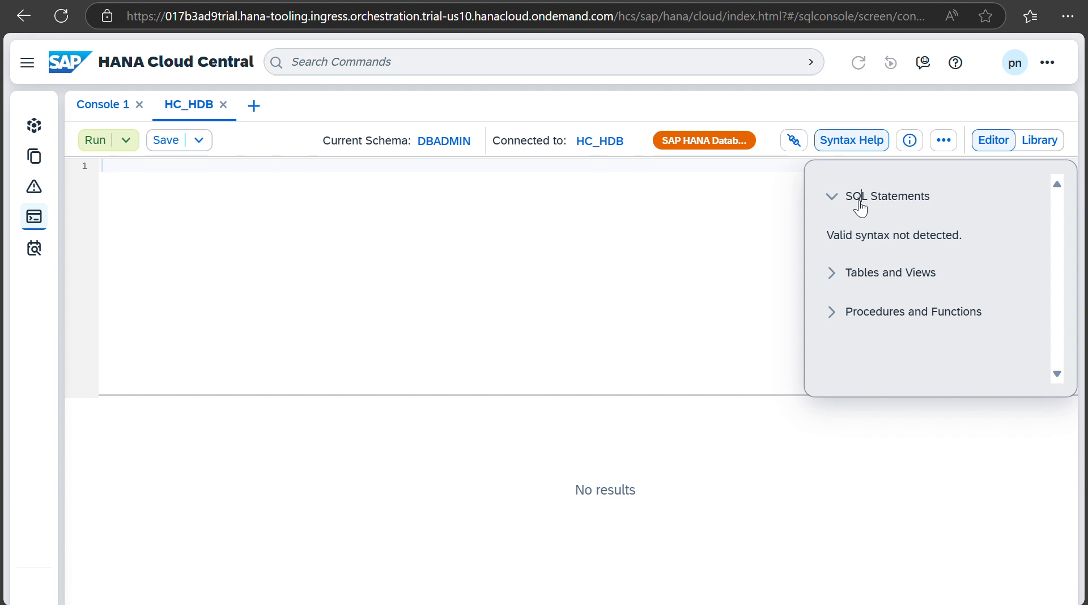
click(833, 276)
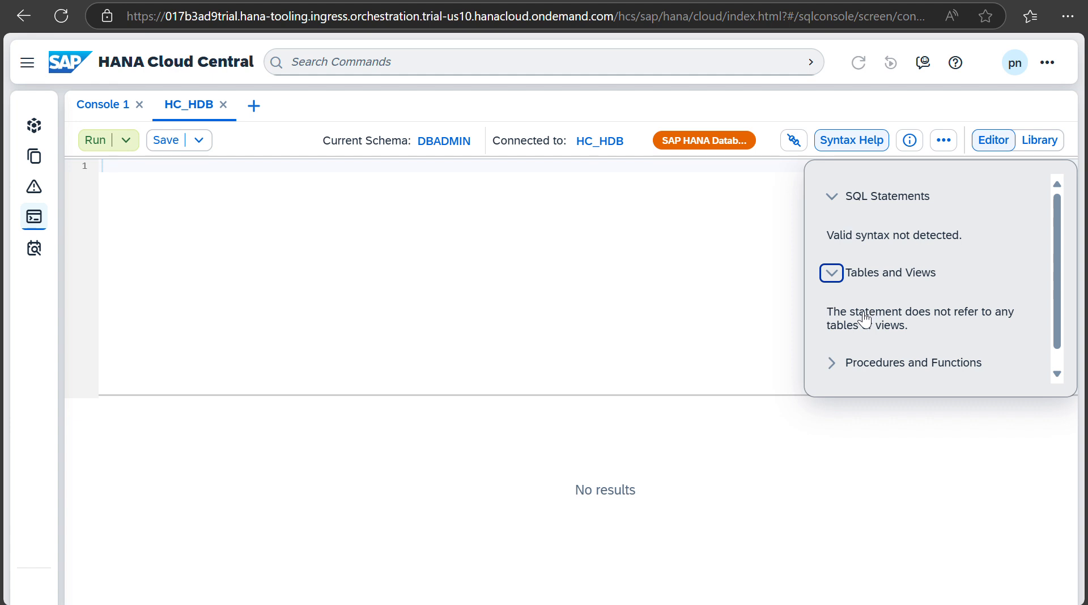
click(836, 365)
click(720, 303)
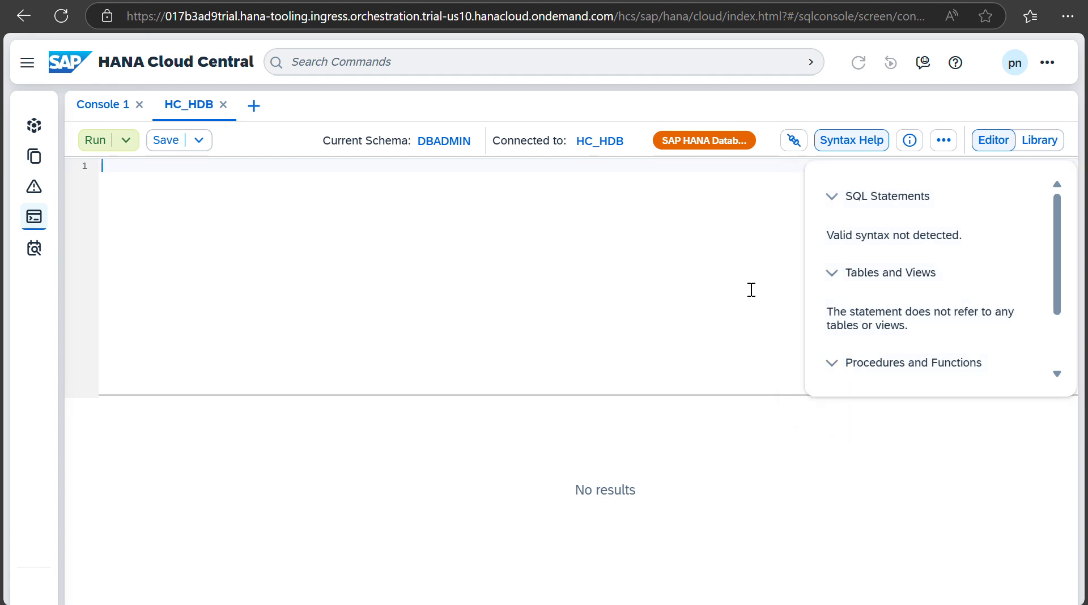
click(1041, 142)
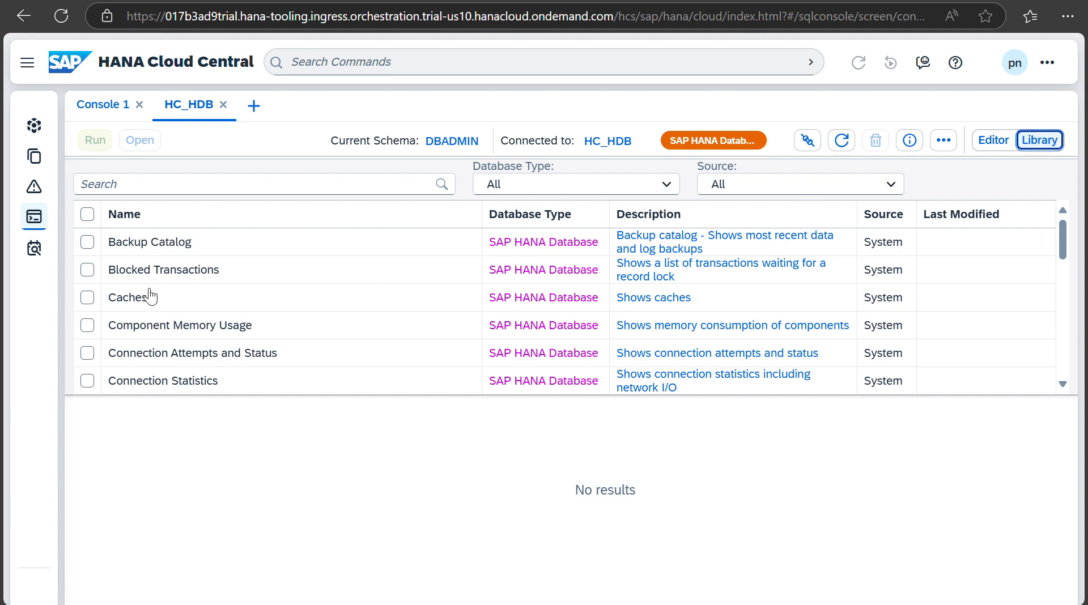
click(977, 147)
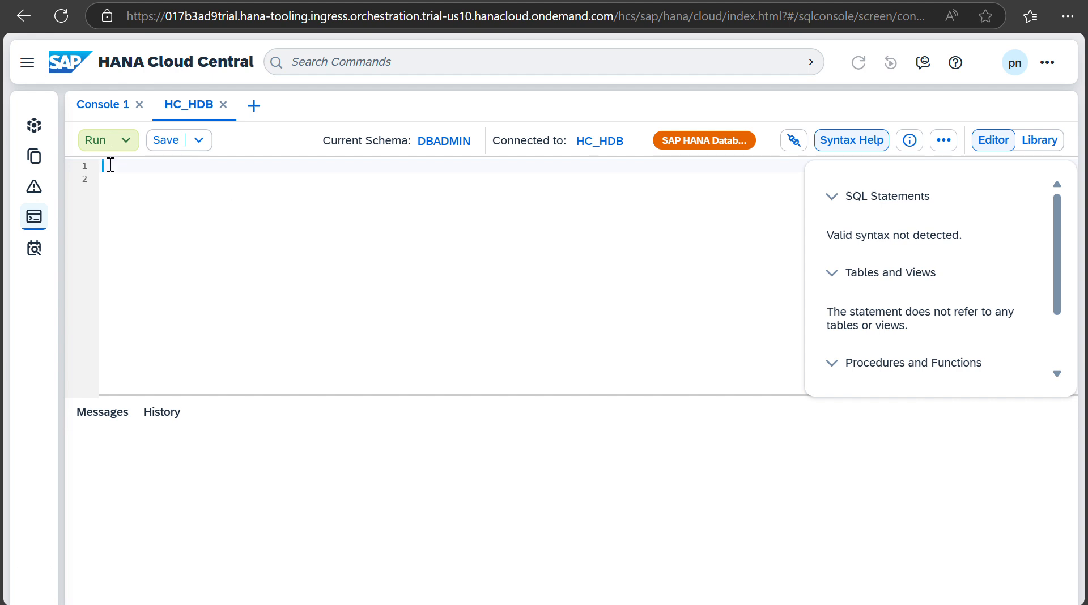
text(SE)
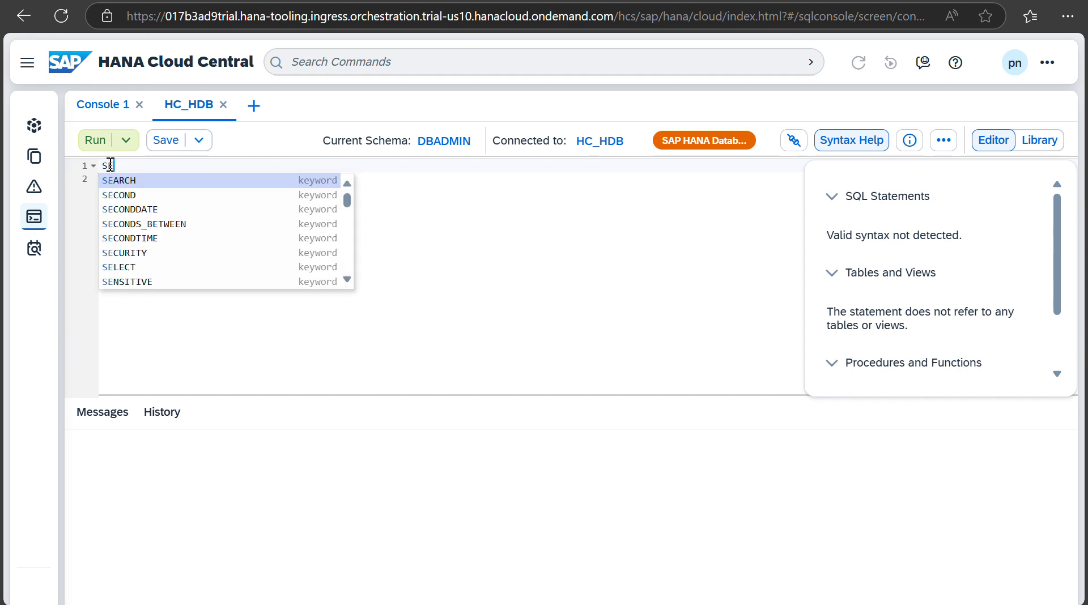
text(LE)
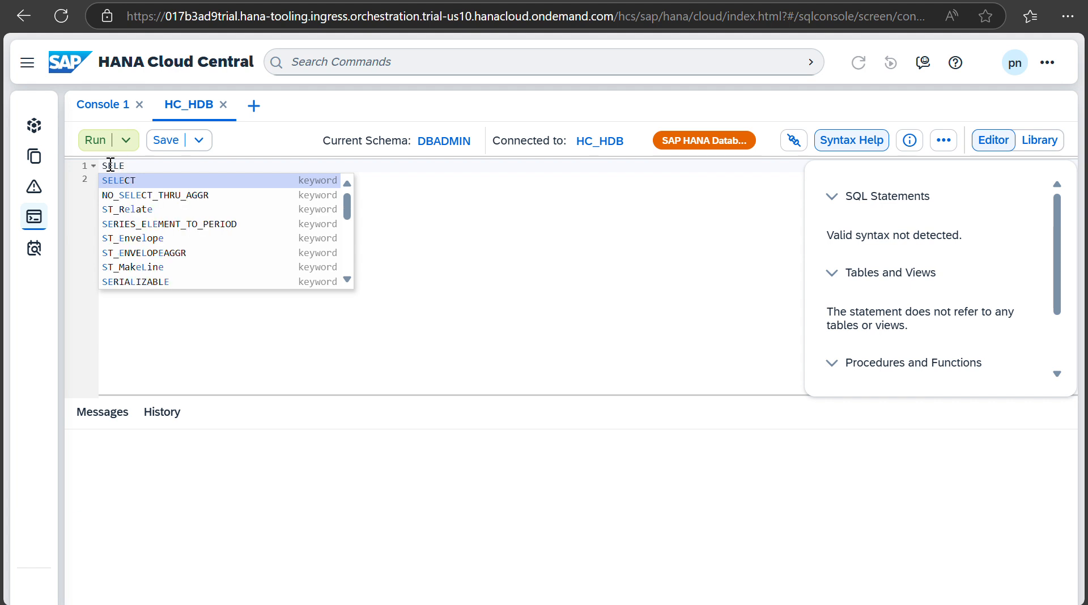
text(CT )
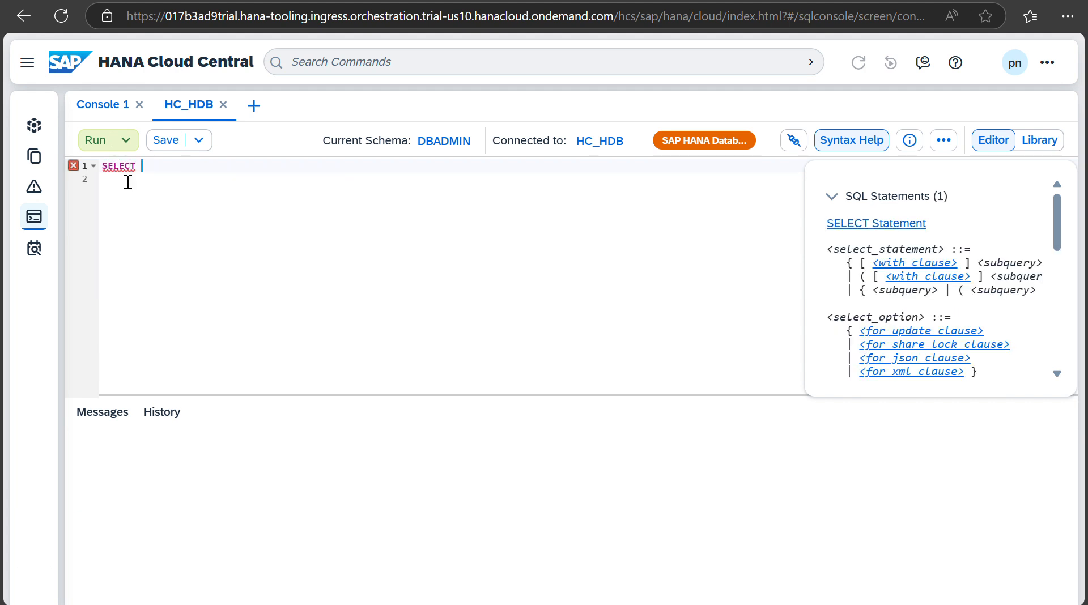
text(* FROM)
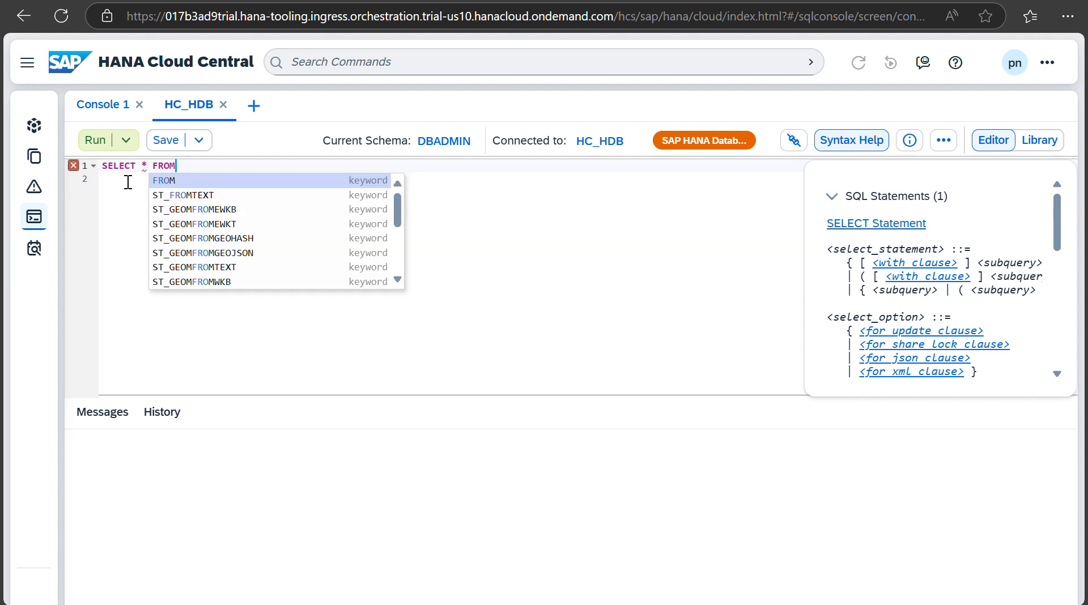
text( M_)
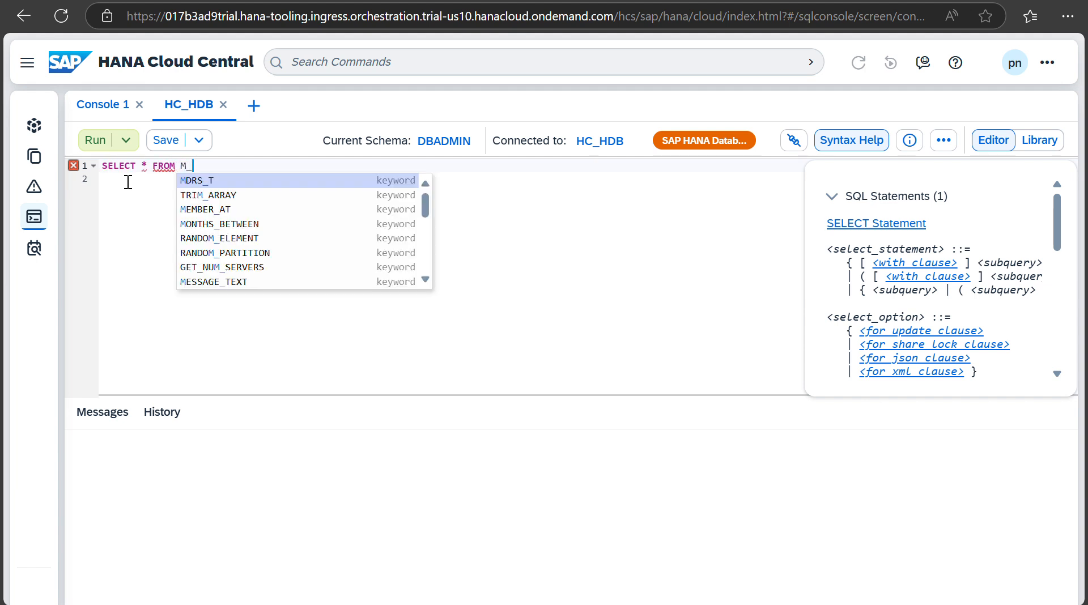
text(DATABASE)
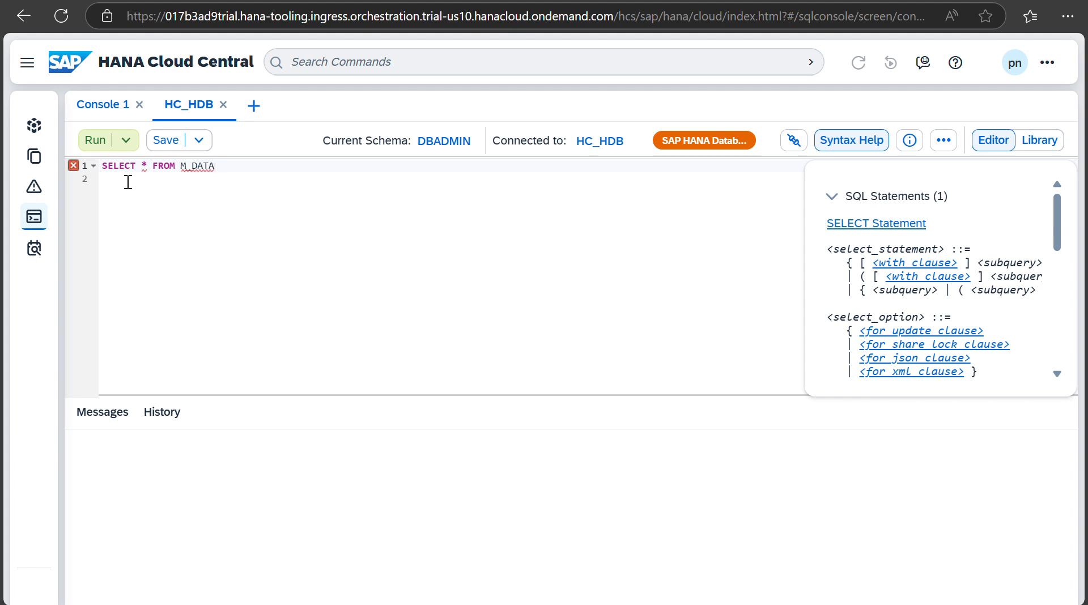
Step: Run the M_DATABASE query to get the H00 database row, then close the HC_HDB console
click(95, 142)
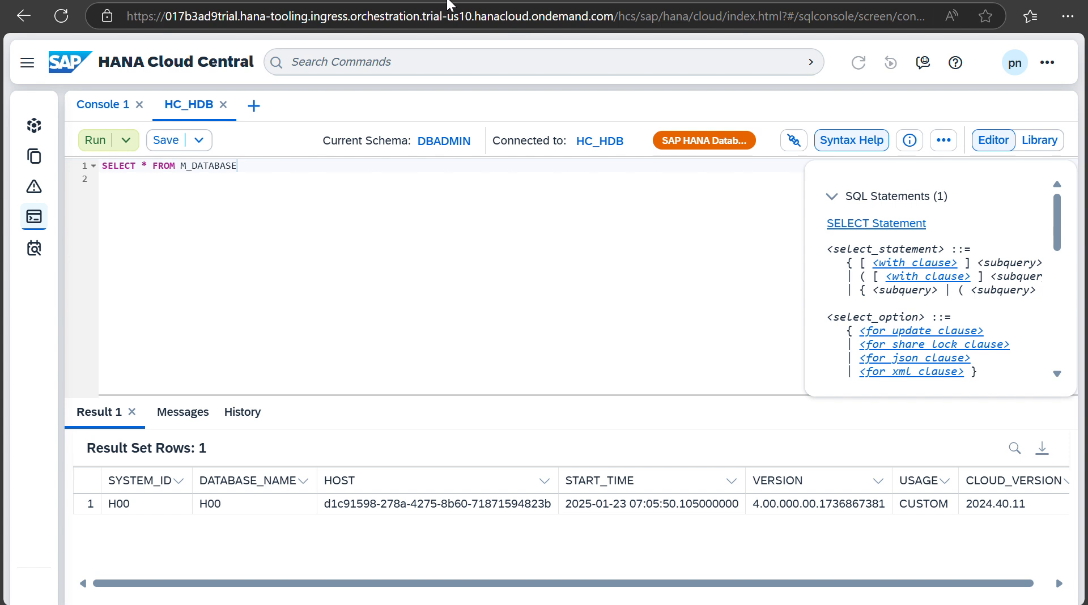
click(223, 105)
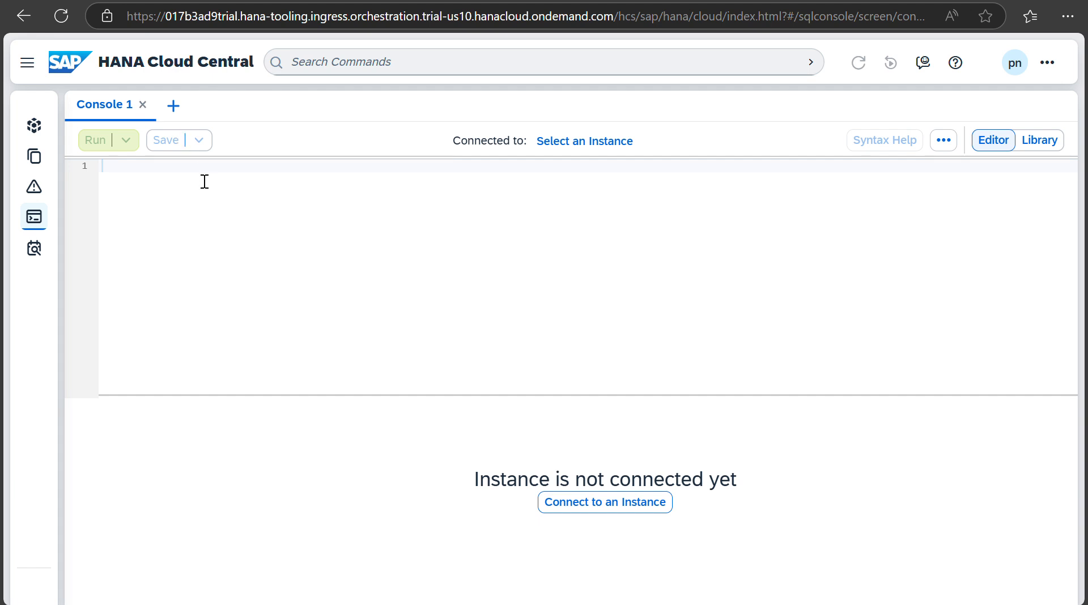
Step: Visit HC_HDB's Database Objects view and return to the All Instances list
click(32, 125)
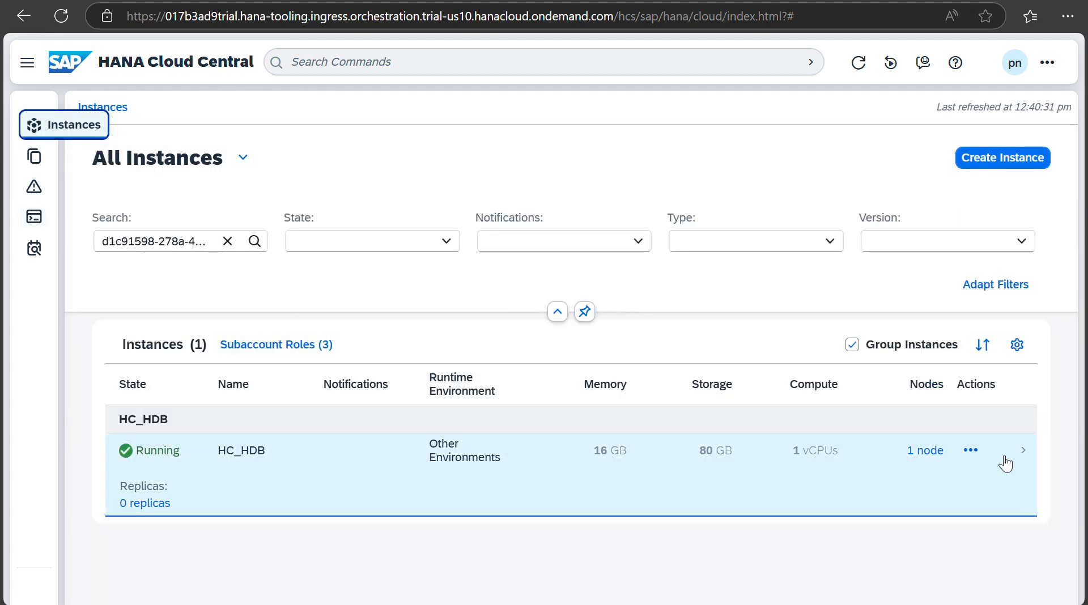
click(971, 450)
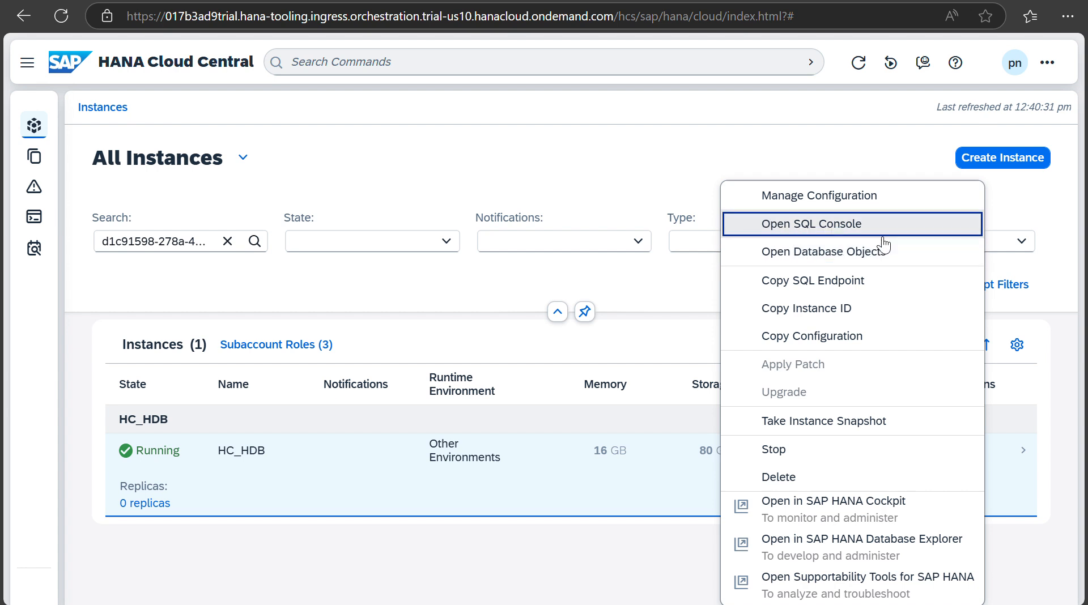
click(851, 255)
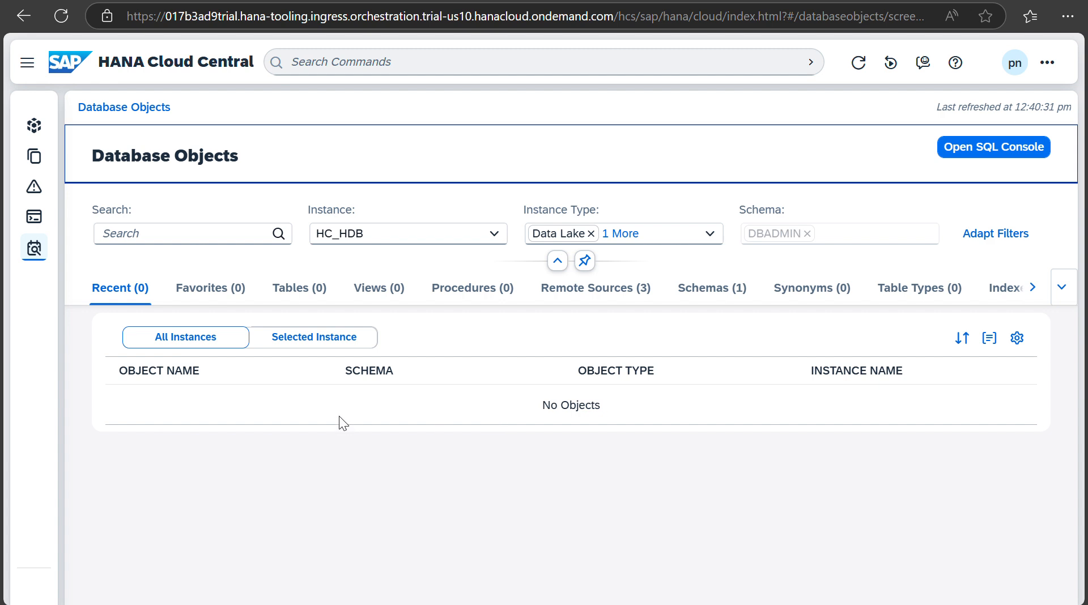
click(34, 125)
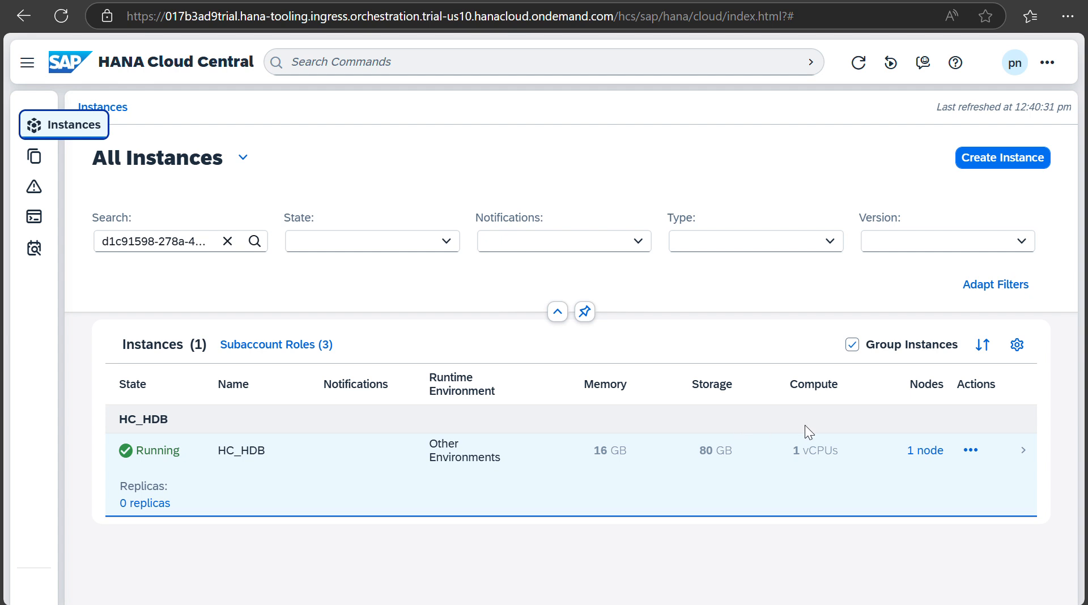
Step: Launch SAP HANA Database Explorer for HC_HDB from the instance's Actions menu
click(971, 450)
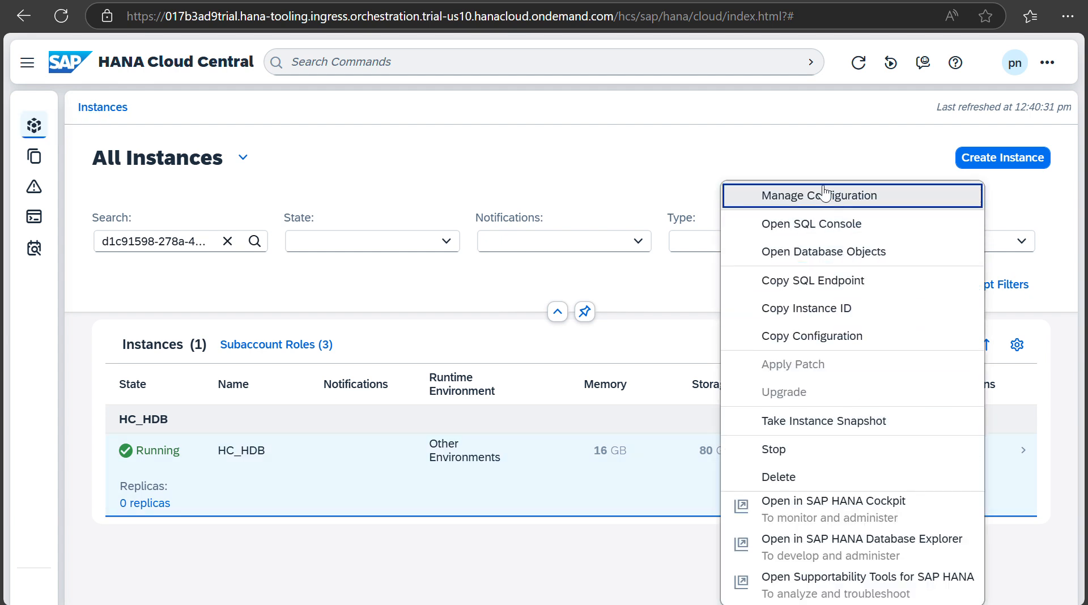
click(837, 547)
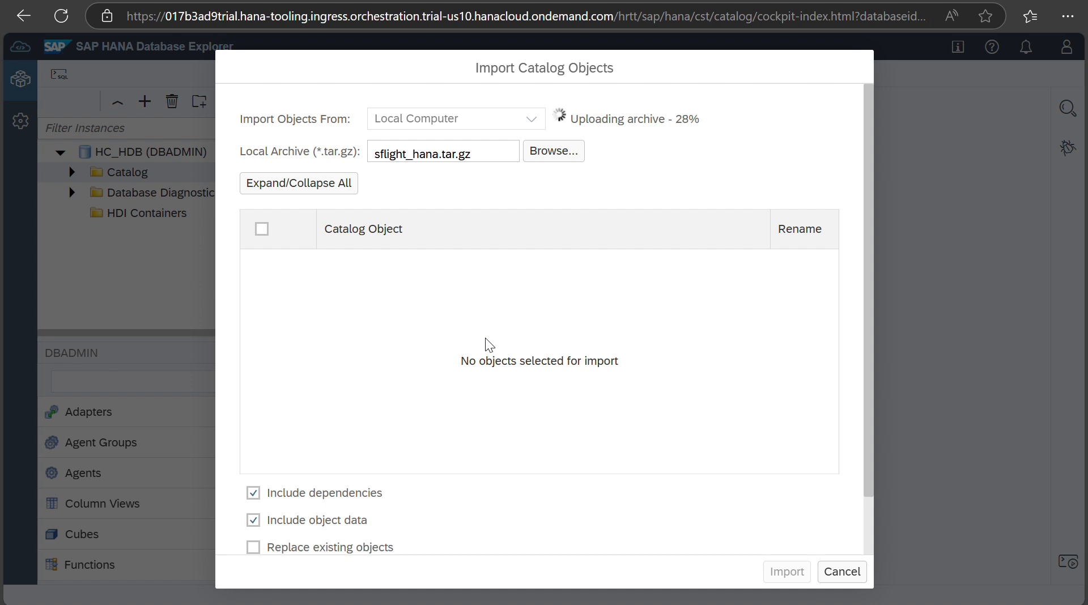
Step: Import all SFLIGHT objects with dependencies and data from sflight_hana.tar.gz
scroll(499, 500, down, 2)
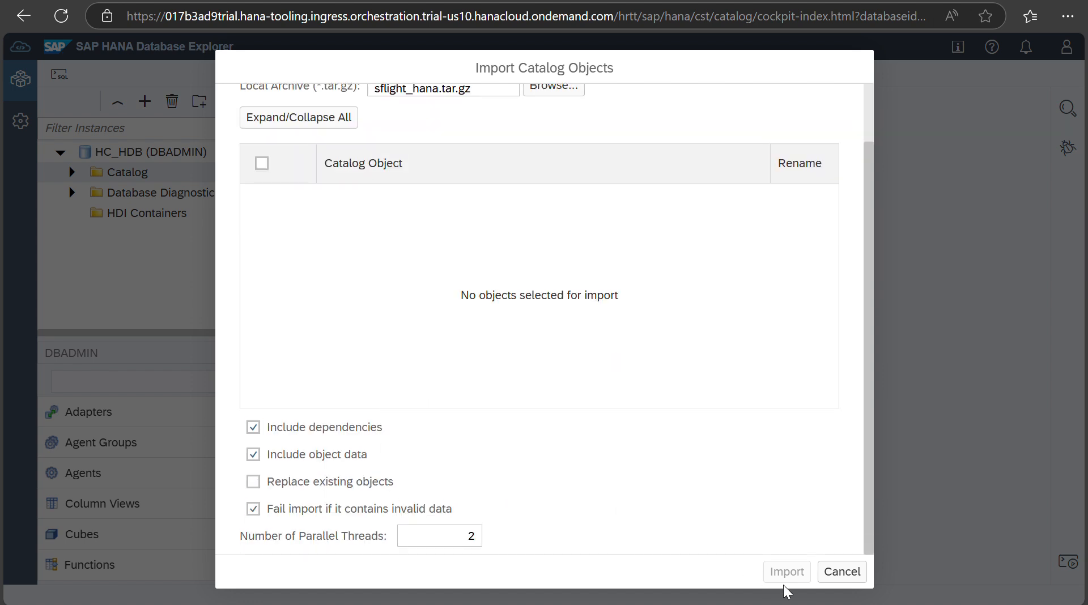
scroll(607, 375, up, 2)
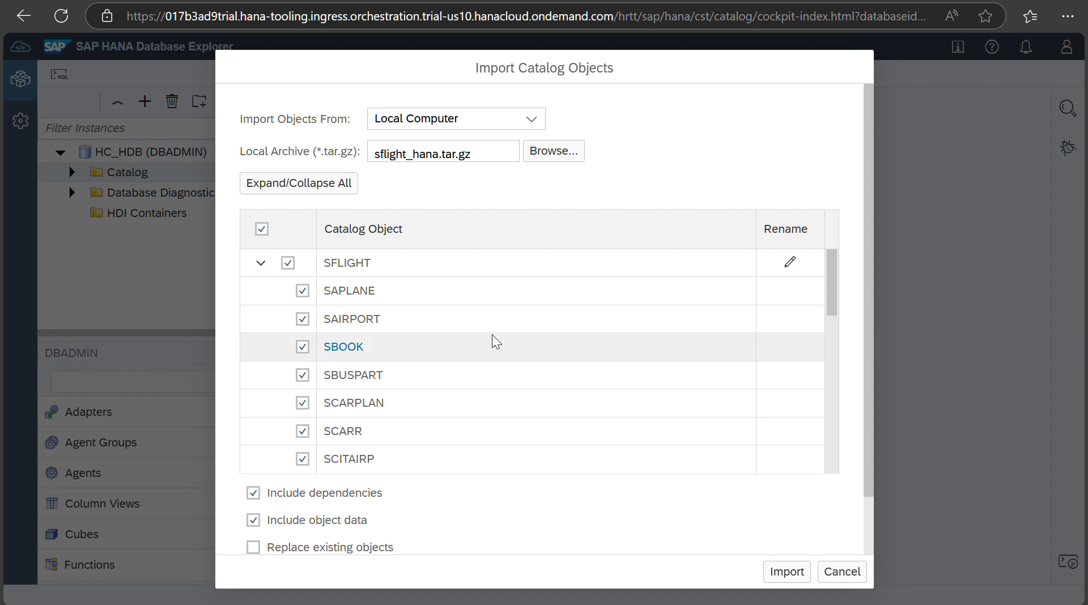
scroll(458, 395, down, 3)
scroll(458, 397, up, 3)
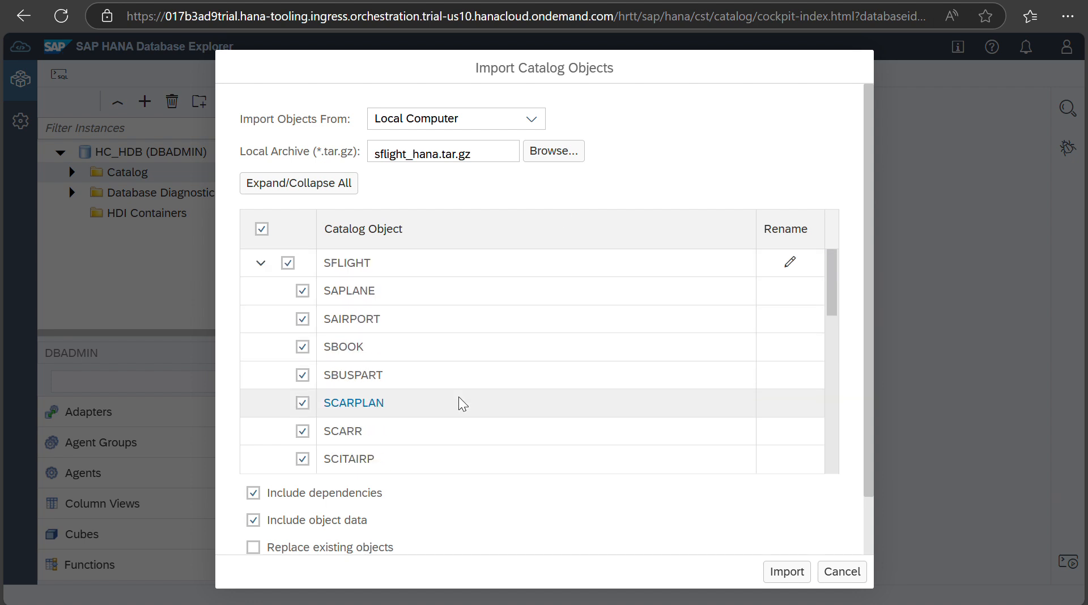
scroll(458, 397, down, 8)
scroll(460, 404, down, 2)
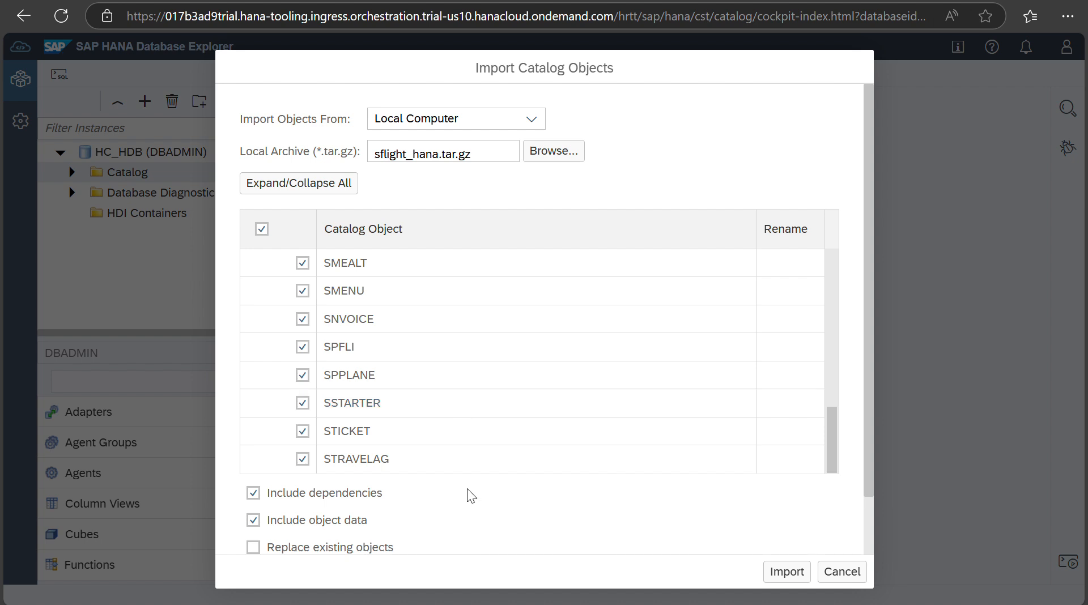
scroll(472, 520, down, 2)
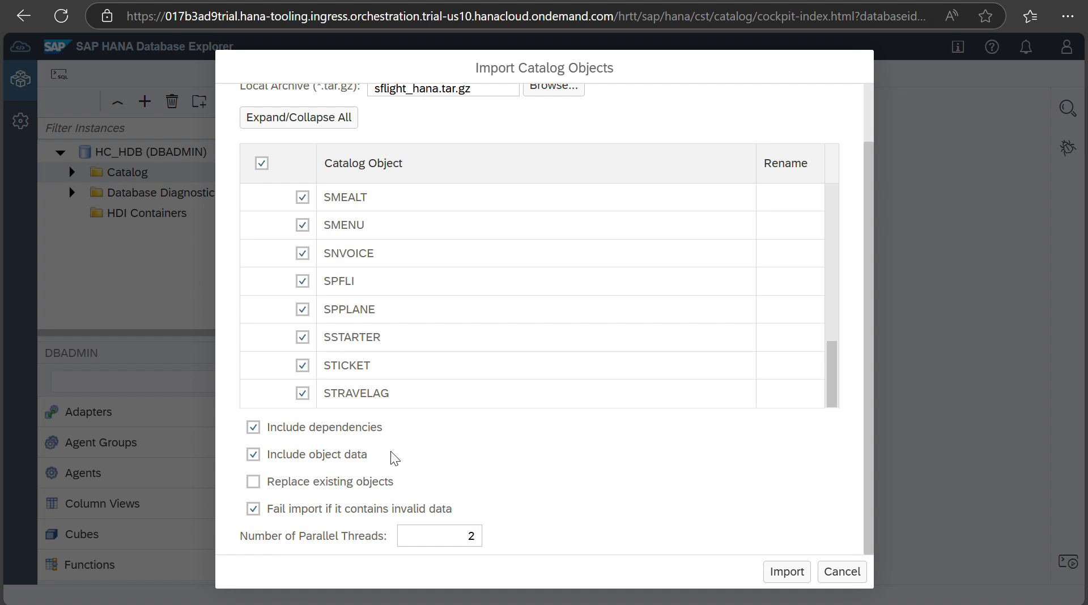
click(781, 571)
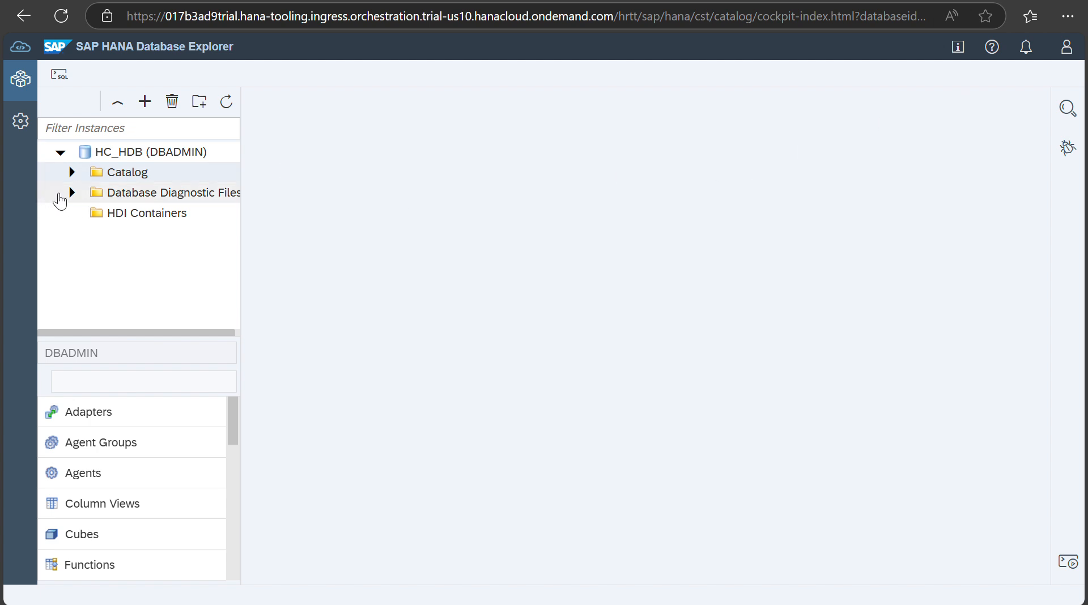
Step: Expand Catalog, list its Tables, and bring up the schema chooser beside DBADMIN
click(72, 172)
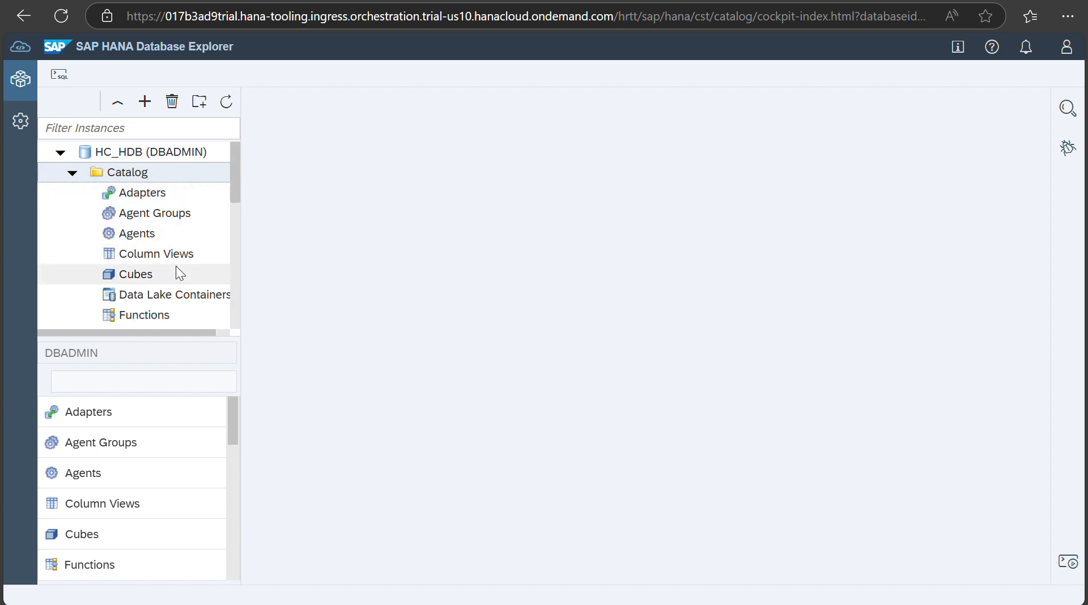
scroll(176, 266, down, 5)
scroll(176, 266, down, 2)
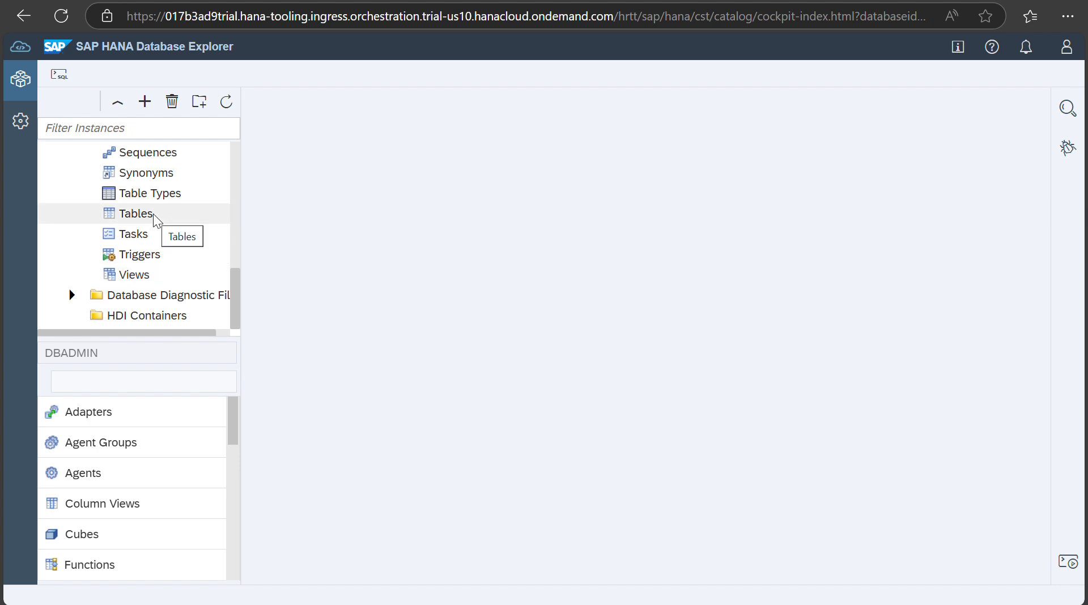
click(136, 213)
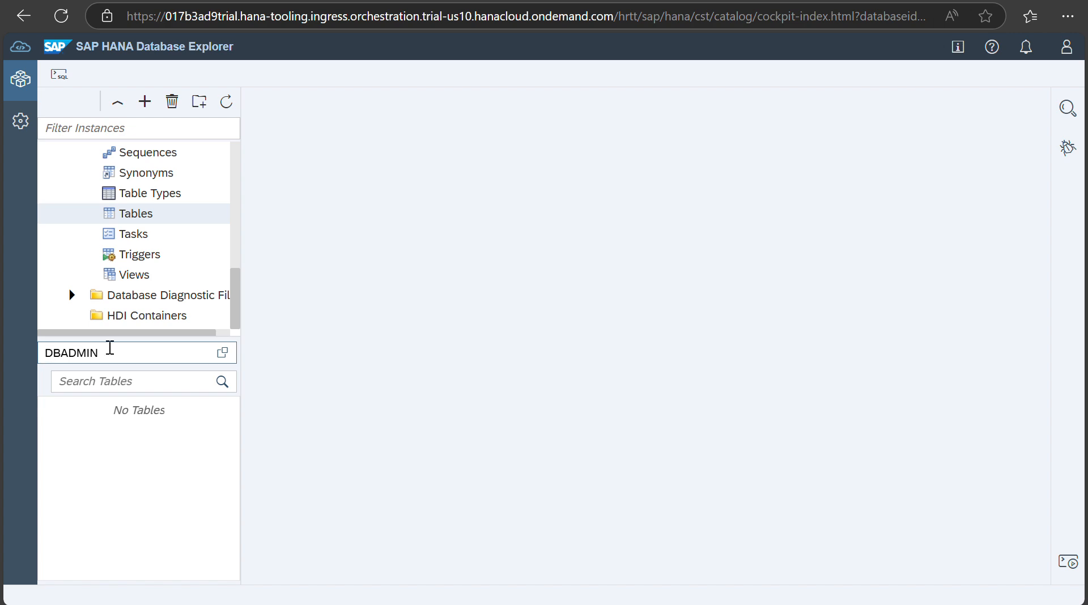
click(223, 355)
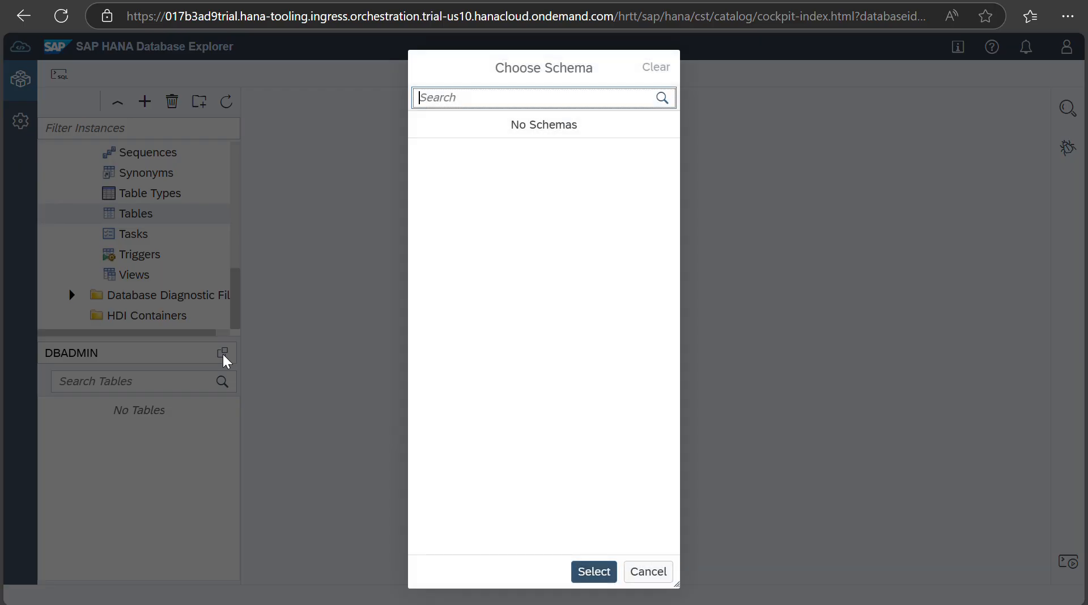
Step: Select the SFLIGHT schema and deselect DBADMIN so only SFLIGHT tables are listed
click(453, 95)
text(S)
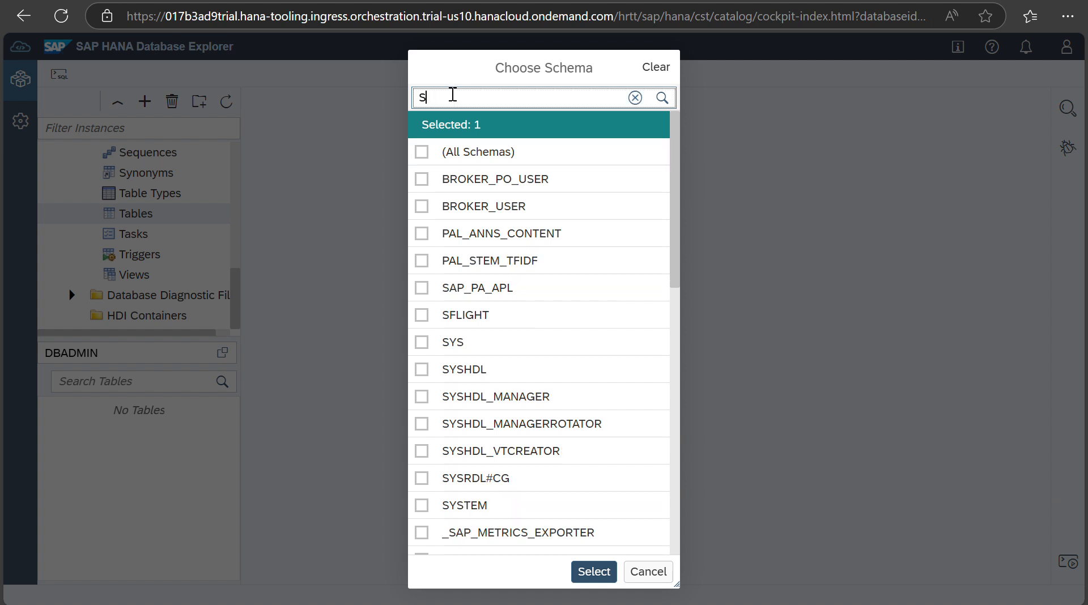
text(F)
click(423, 153)
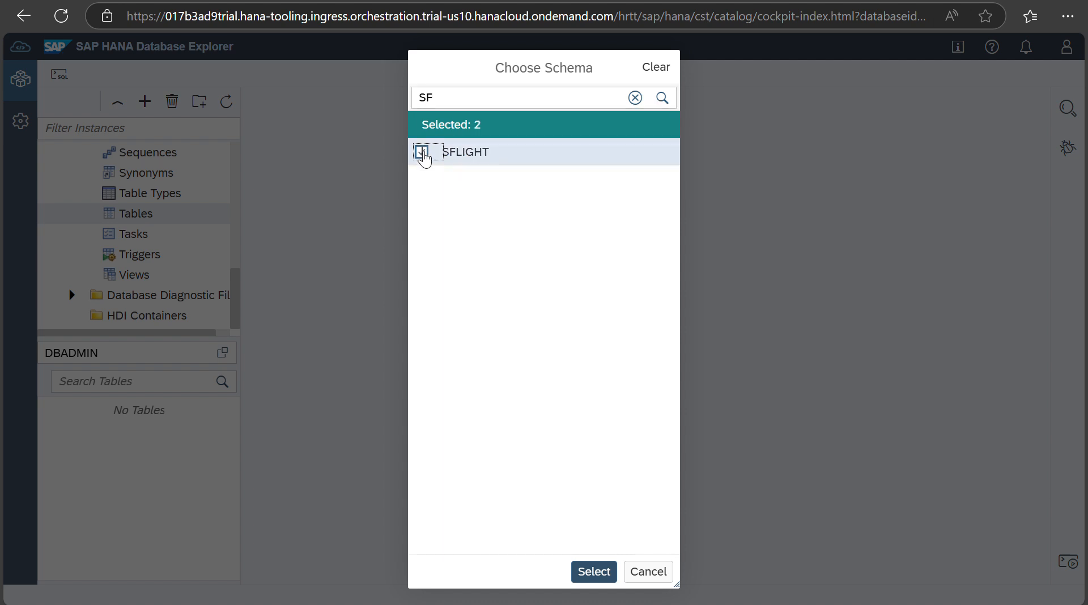
click(448, 98)
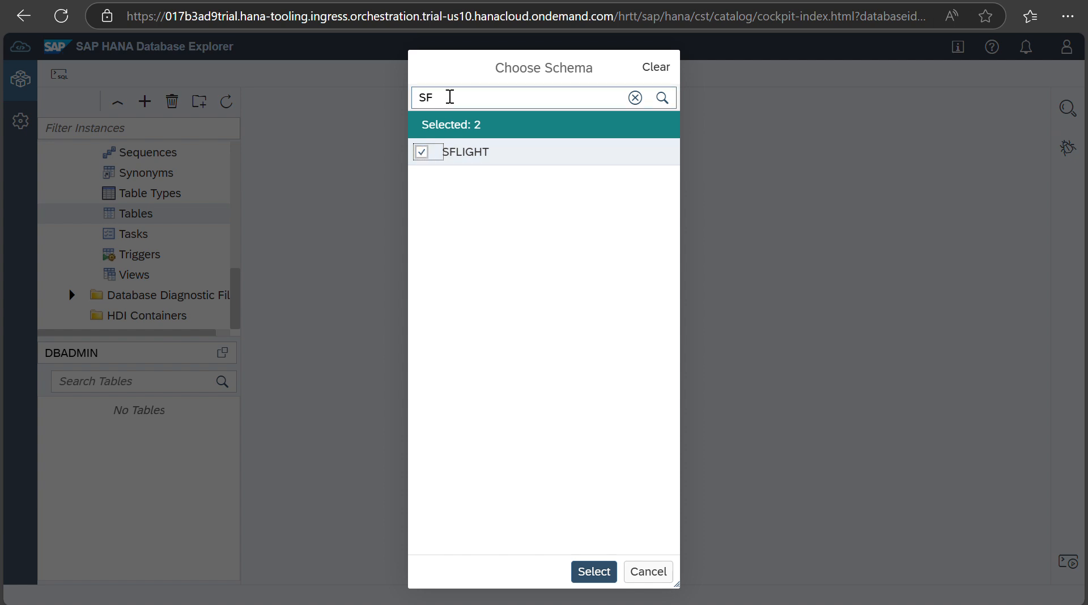
key(BackSpace)
key(BackSpace)
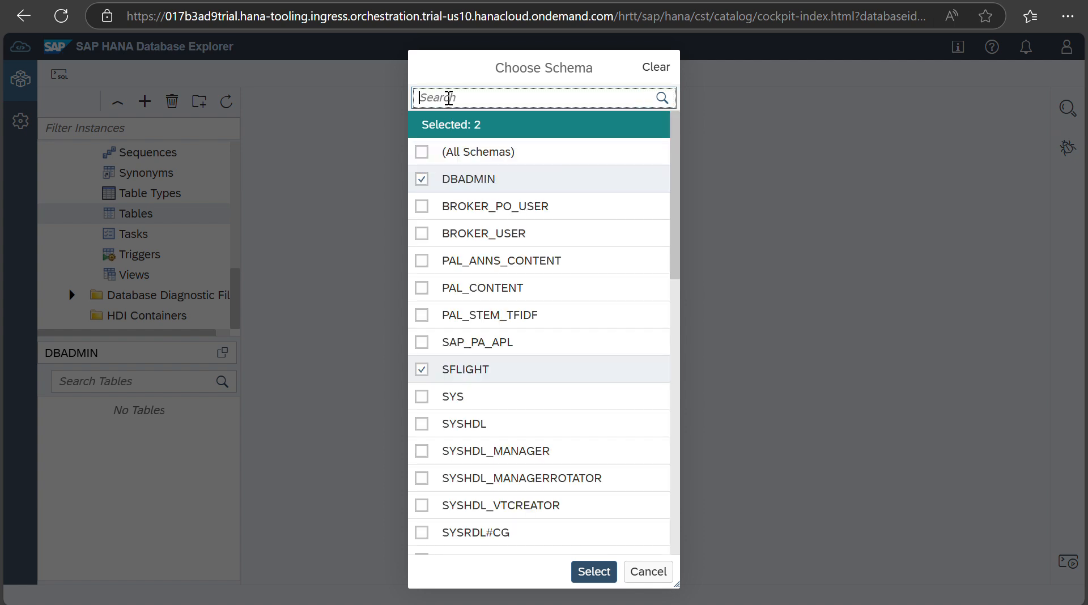
text(DB)
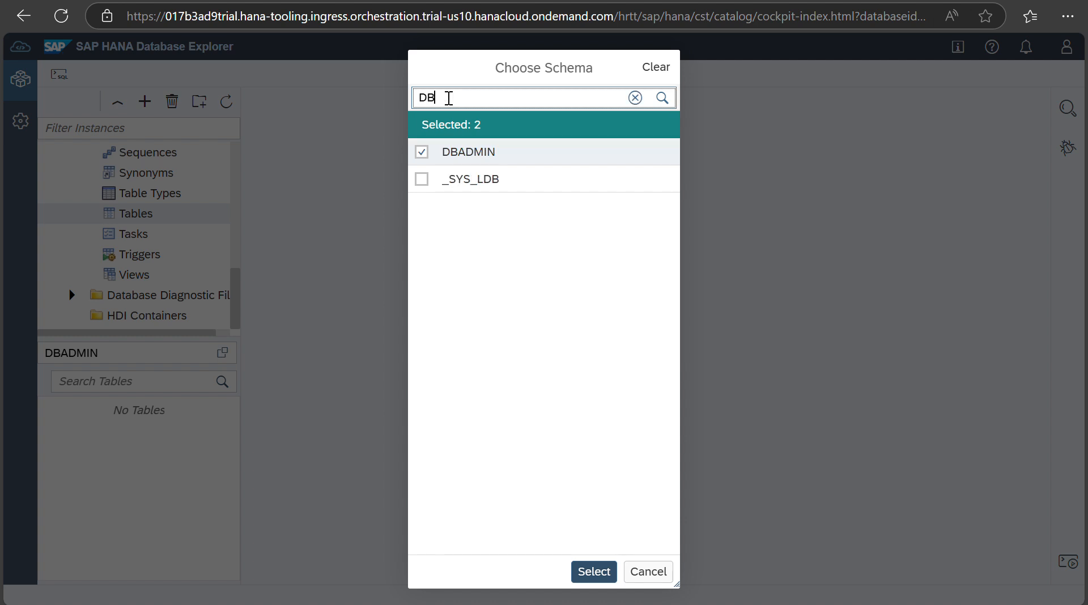
click(422, 151)
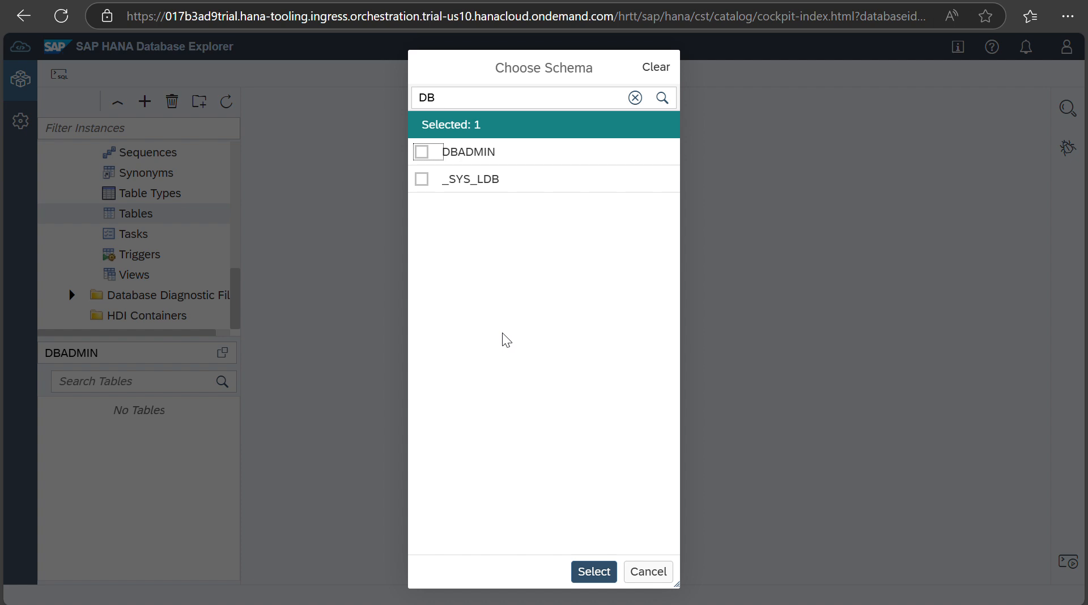
click(587, 573)
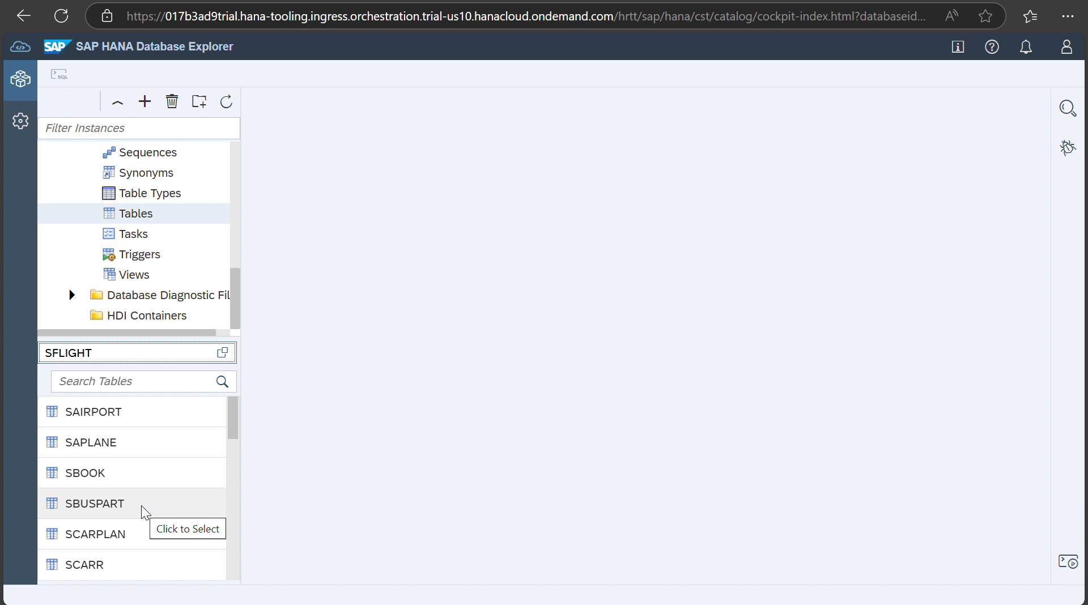
Step: Open the SFLIGHT SBOOK table's raw data and scroll across its booking columns
scroll(142, 506, down, 10)
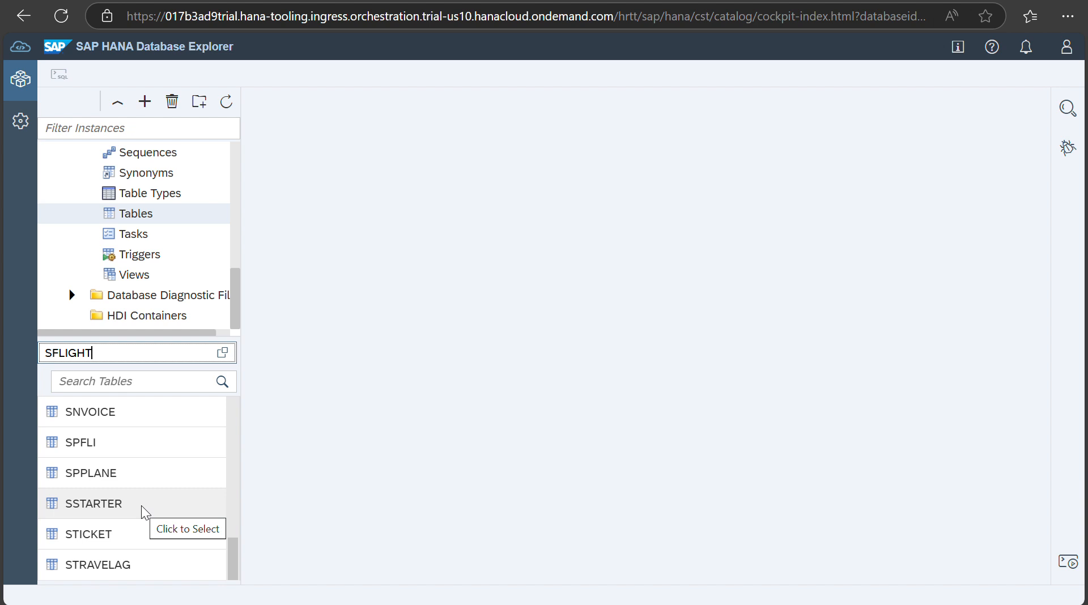
scroll(141, 506, up, 10)
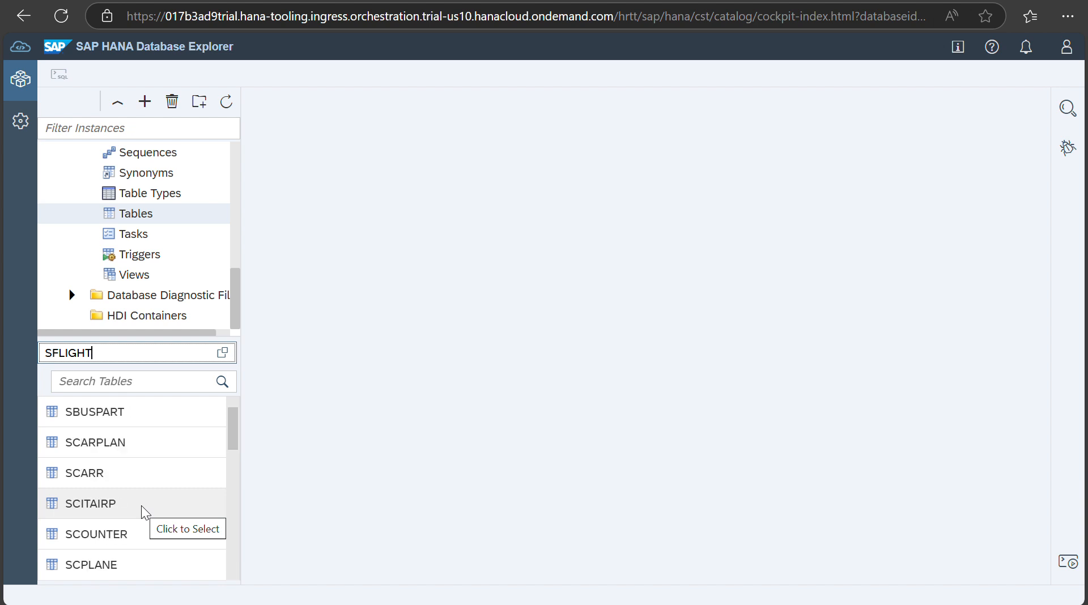
click(161, 471)
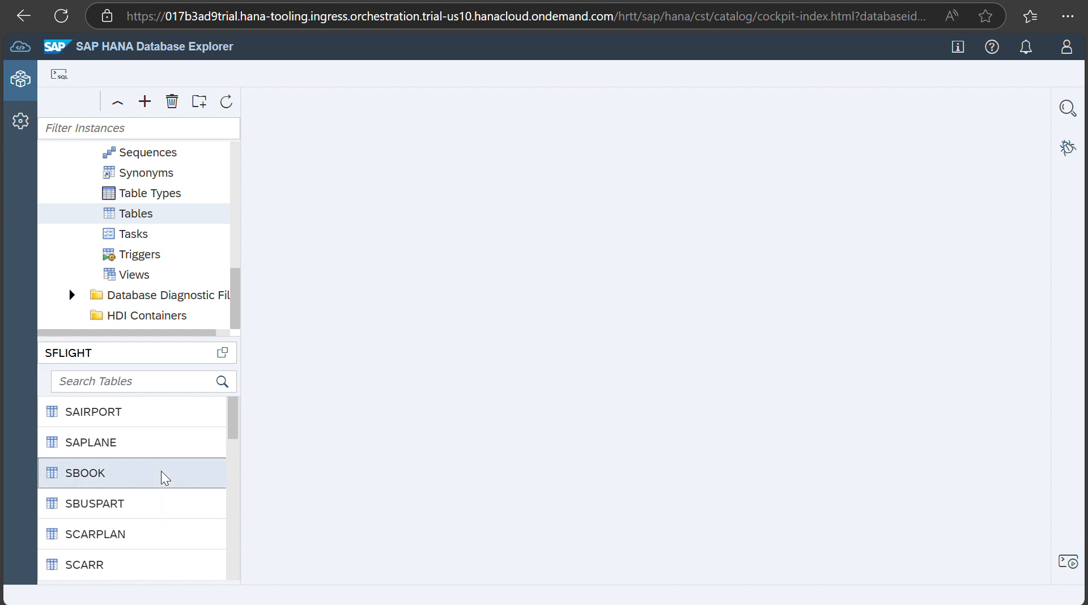
right_click(161, 471)
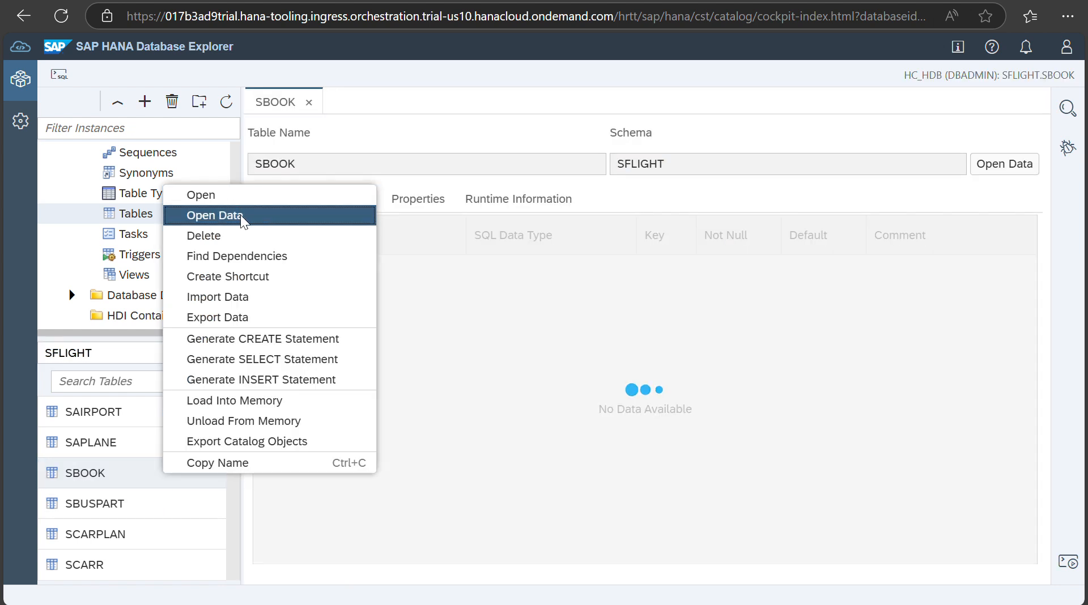
click(240, 216)
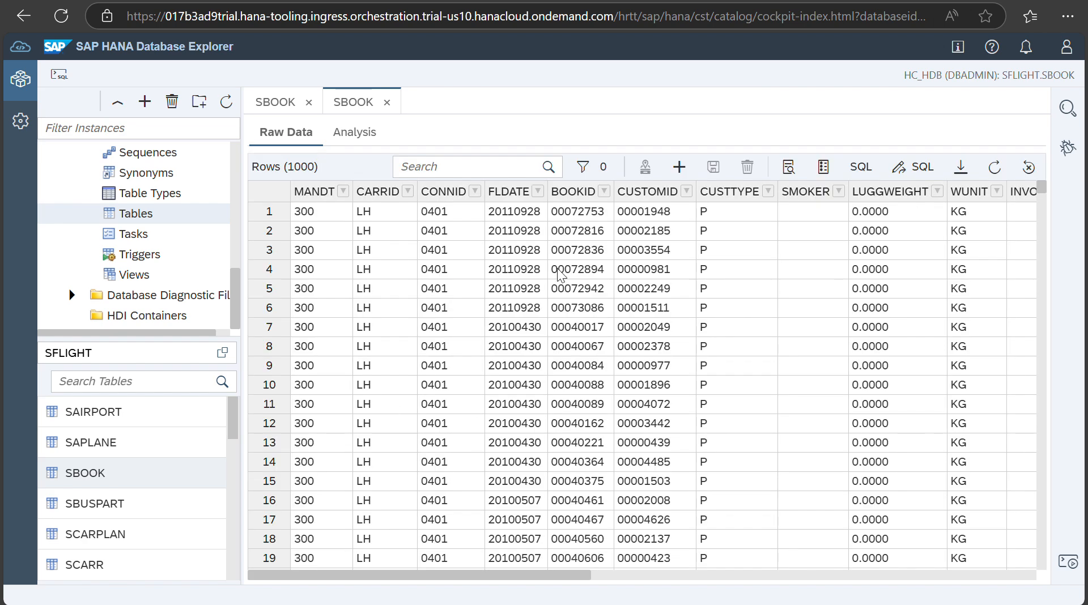
scroll(553, 399, right, 15)
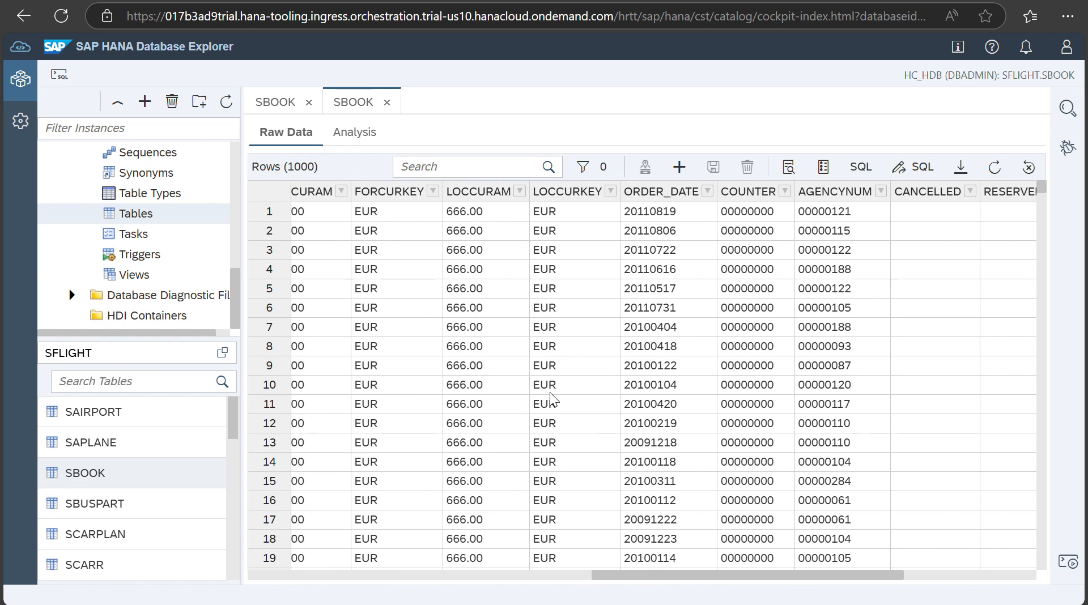
scroll(551, 400, left, 15)
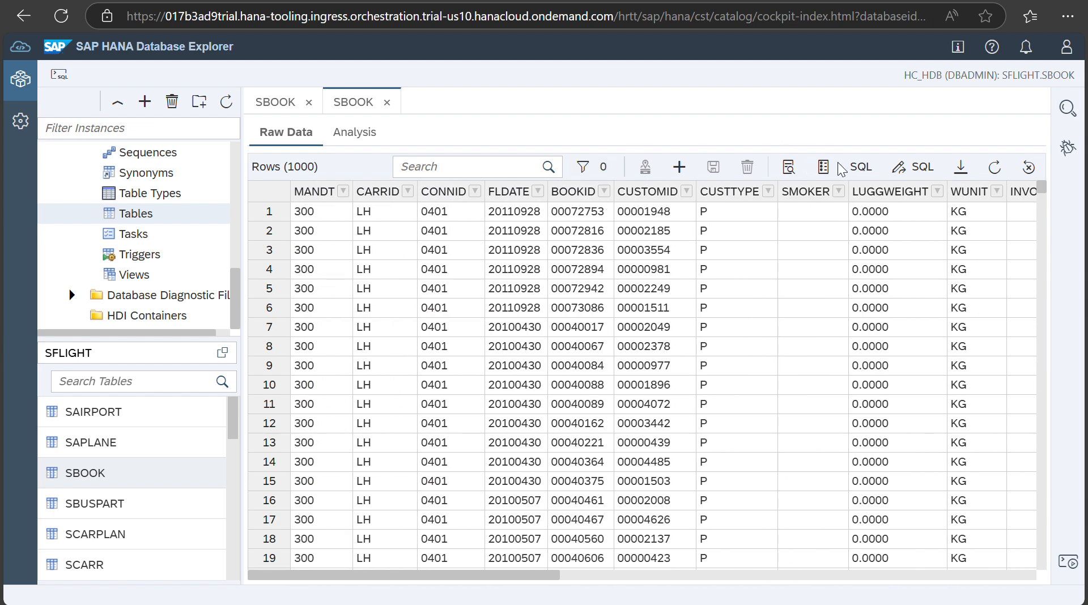
Step: Show the SELECT TOP 1000 statement behind the SBOOK raw data grid
click(861, 168)
scroll(489, 411, down, 3)
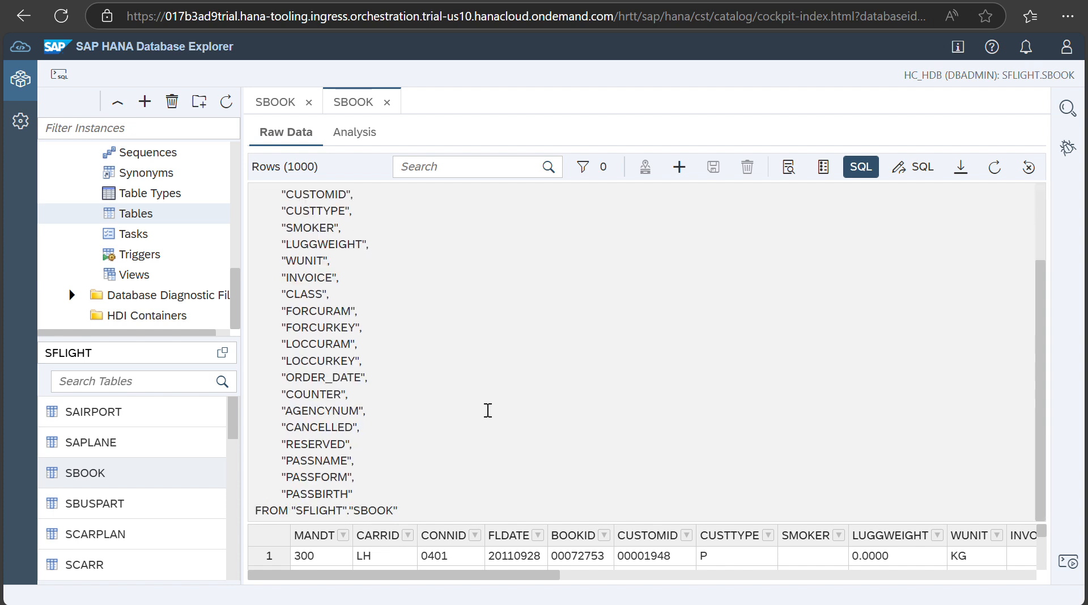
scroll(488, 410, up, 3)
scroll(488, 410, down, 3)
scroll(488, 411, up, 3)
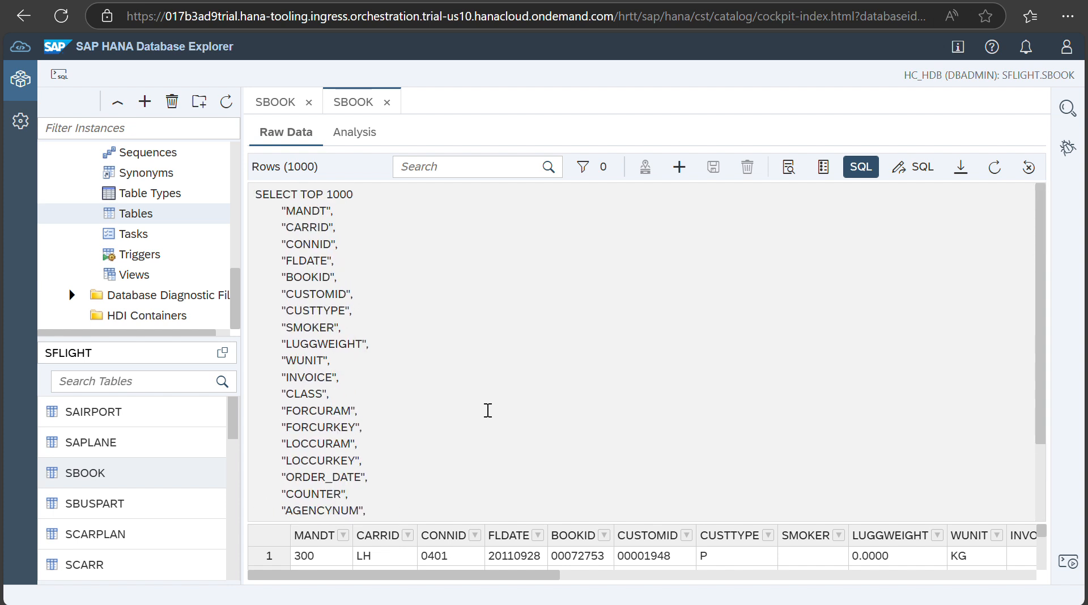
scroll(488, 410, down, 1)
scroll(488, 411, down, 2)
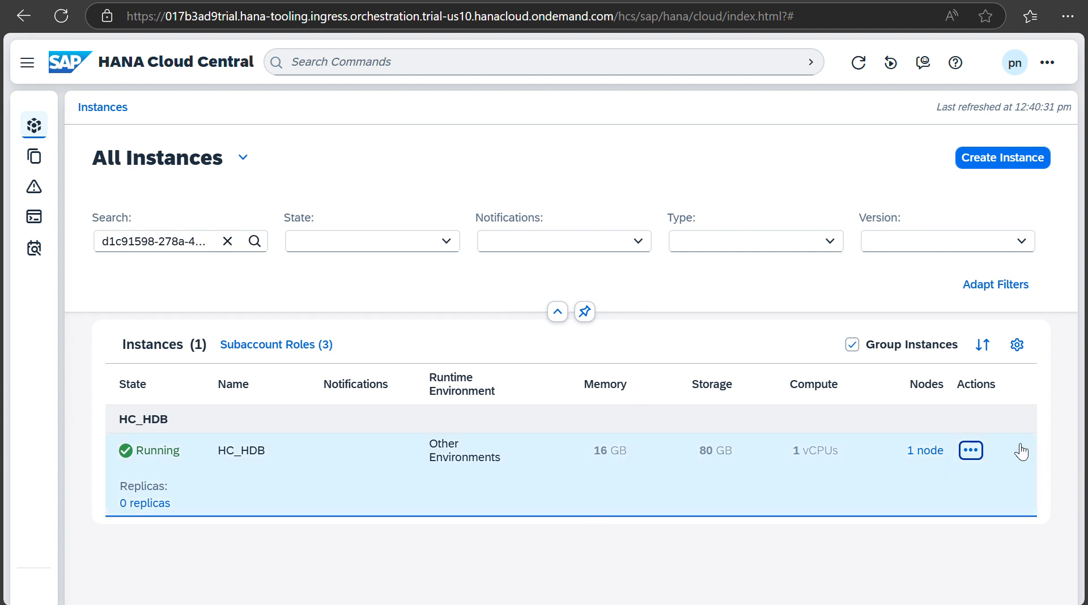
Step: Open a SQL console for the HC_HDB instance from its Actions menu
click(971, 451)
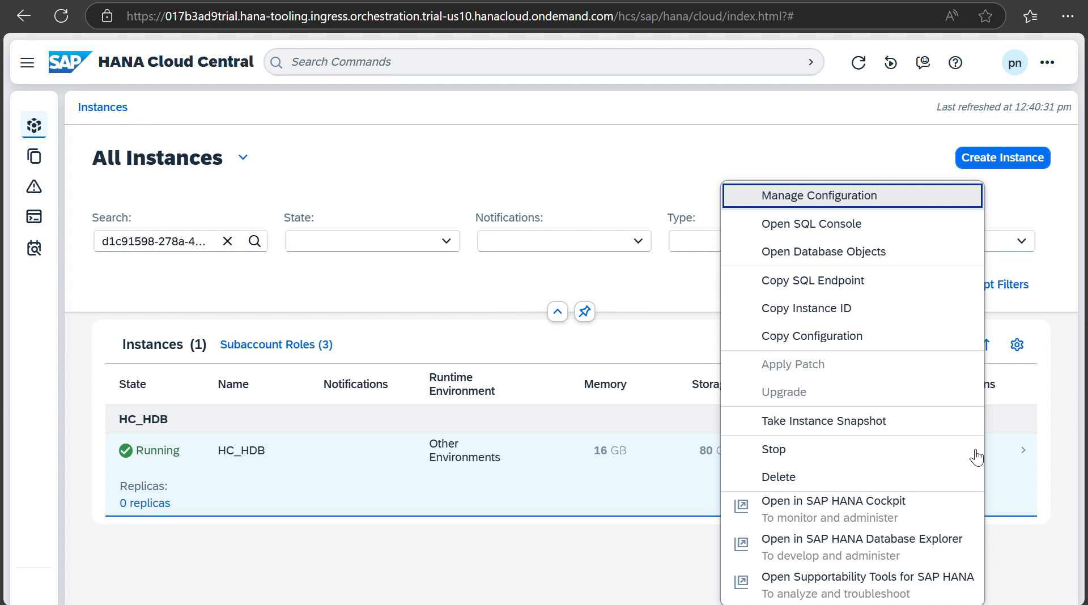
click(855, 225)
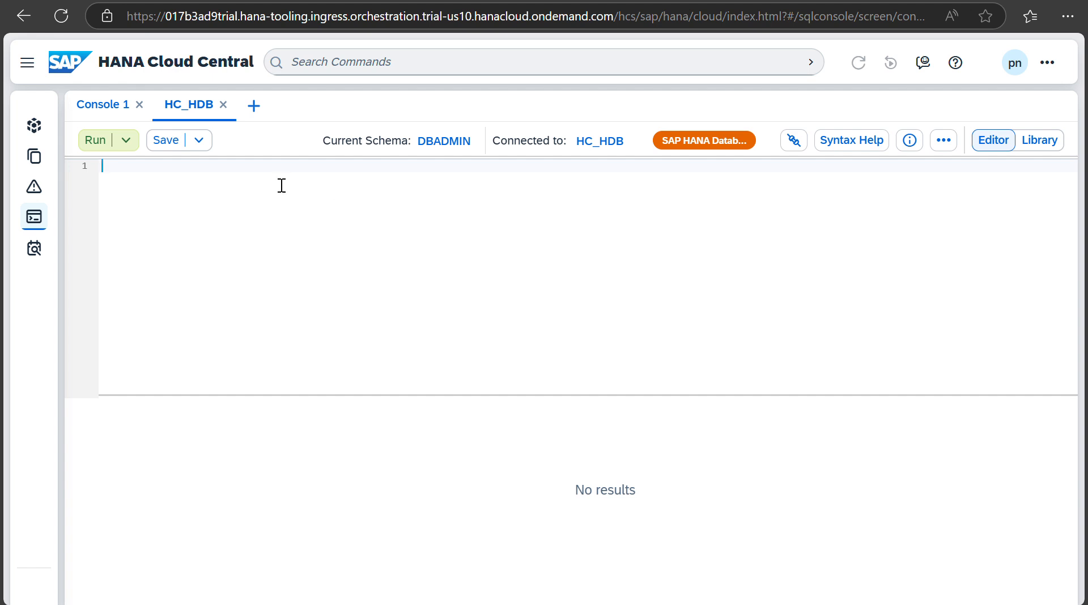
Step: Begin the statement 'CREATE USER UPSGRANTOR' in the SQL editor
text(CREATE)
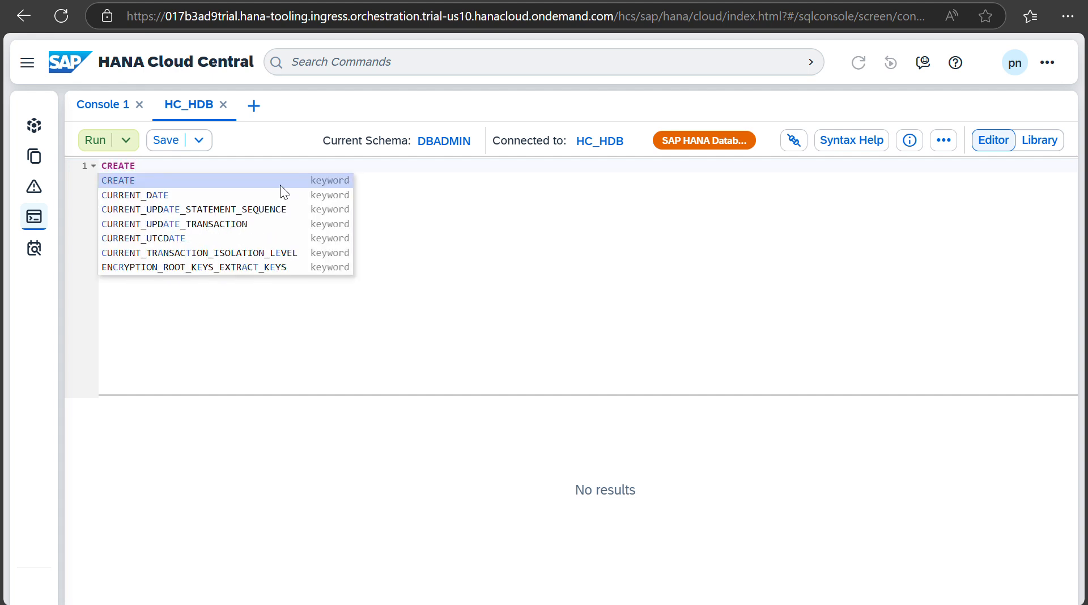
text( USE)
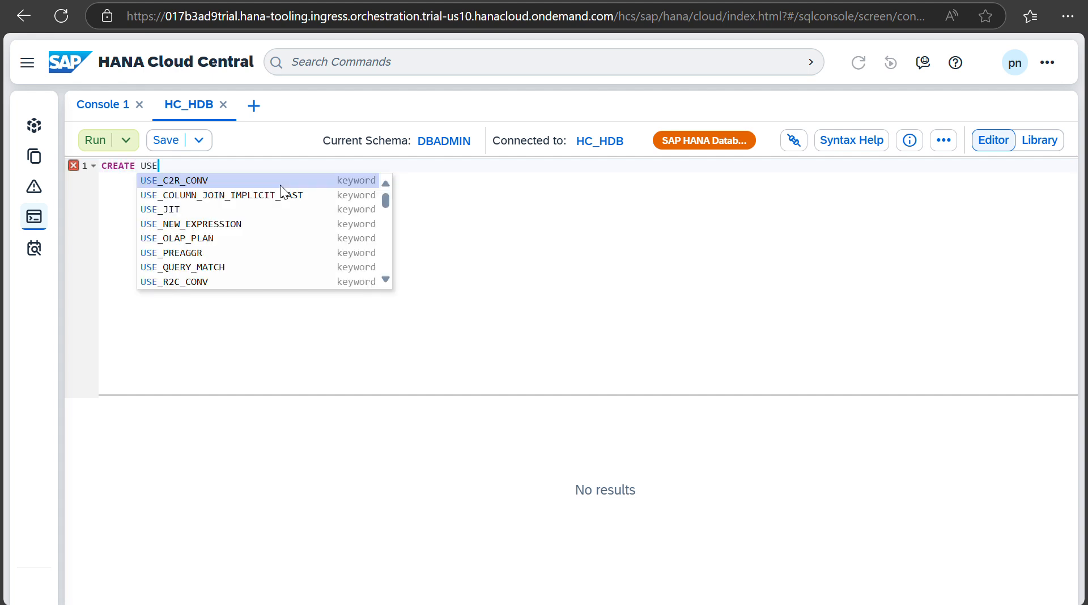
text(R)
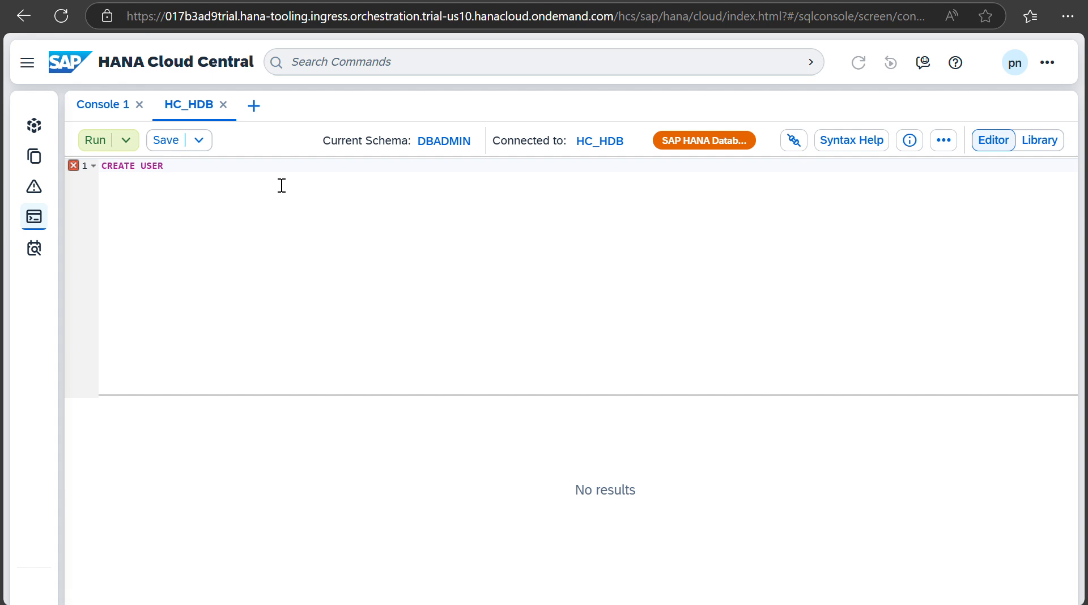
text(UPS)
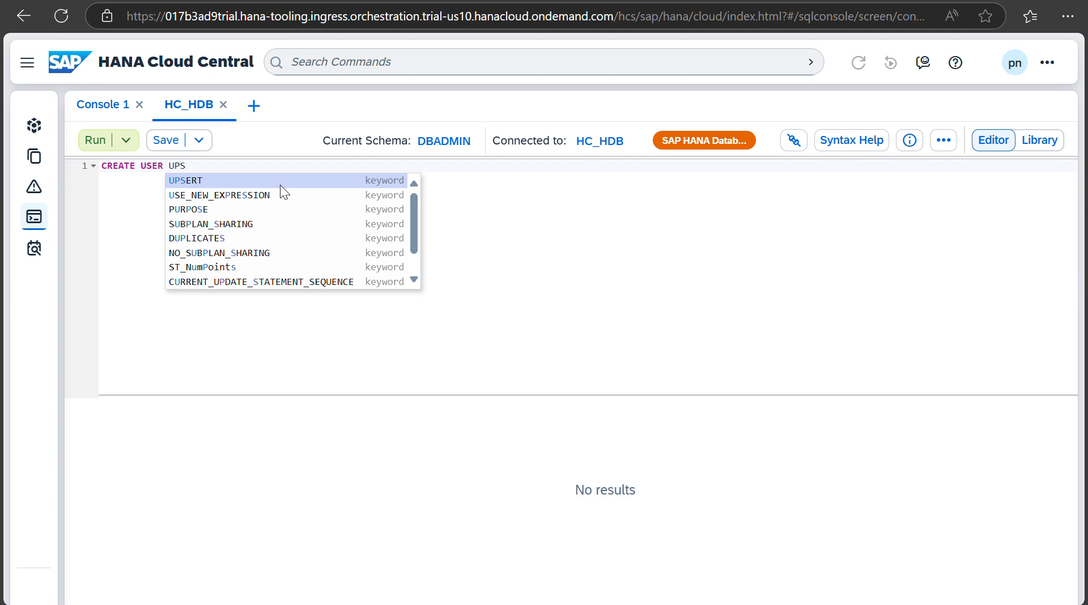
text(GRA)
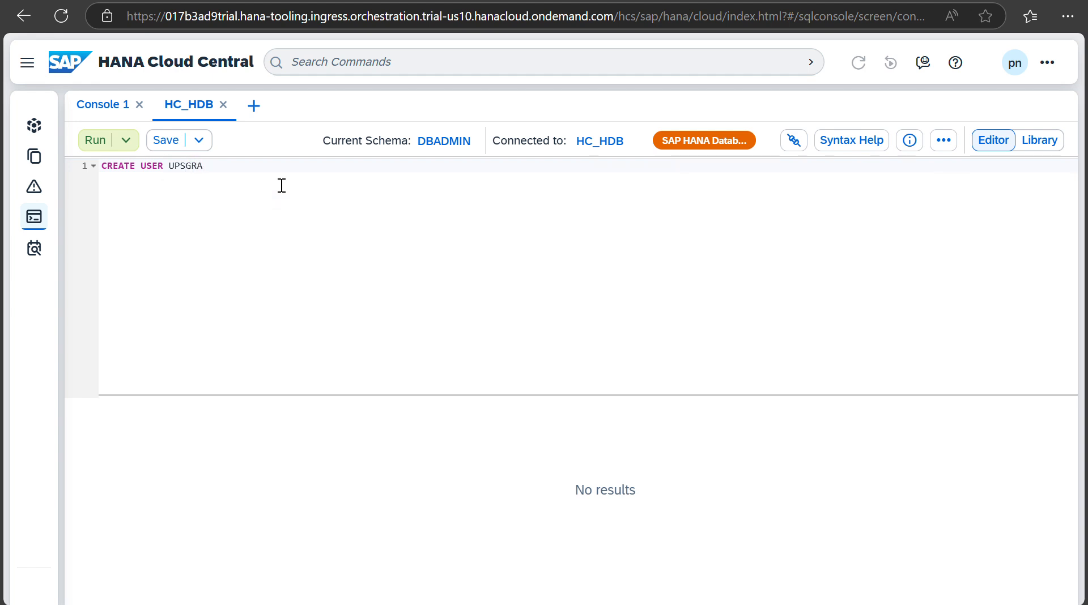
text(NTOR)
Step: Paste and run CREATE USER UPS_GRANTOR with a password and no forced password change
key(ctrl+a)
key(ctrl+v)
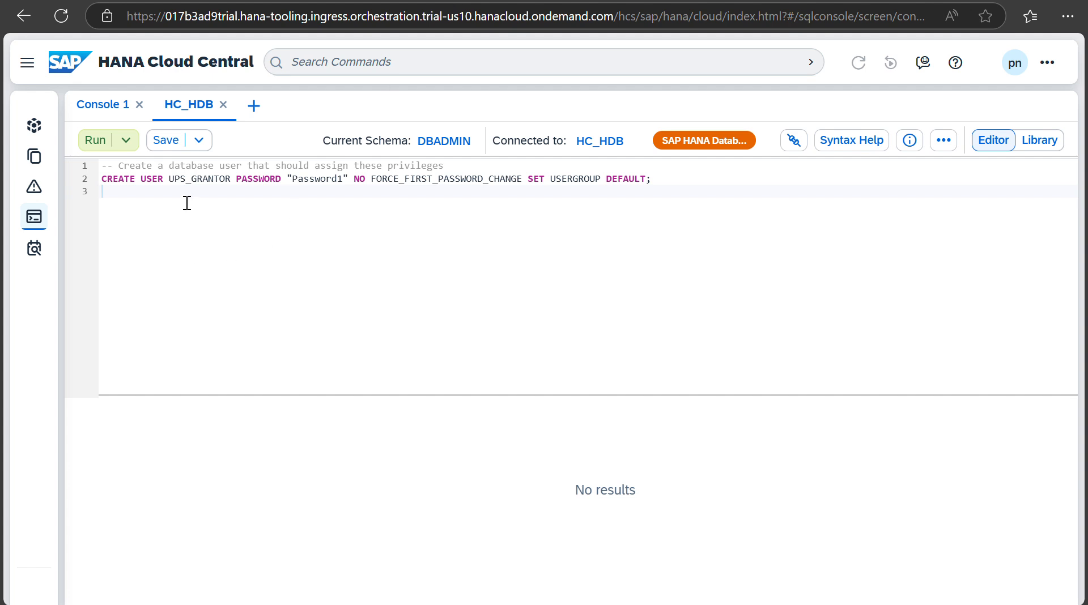
click(198, 182)
click(321, 182)
click(93, 141)
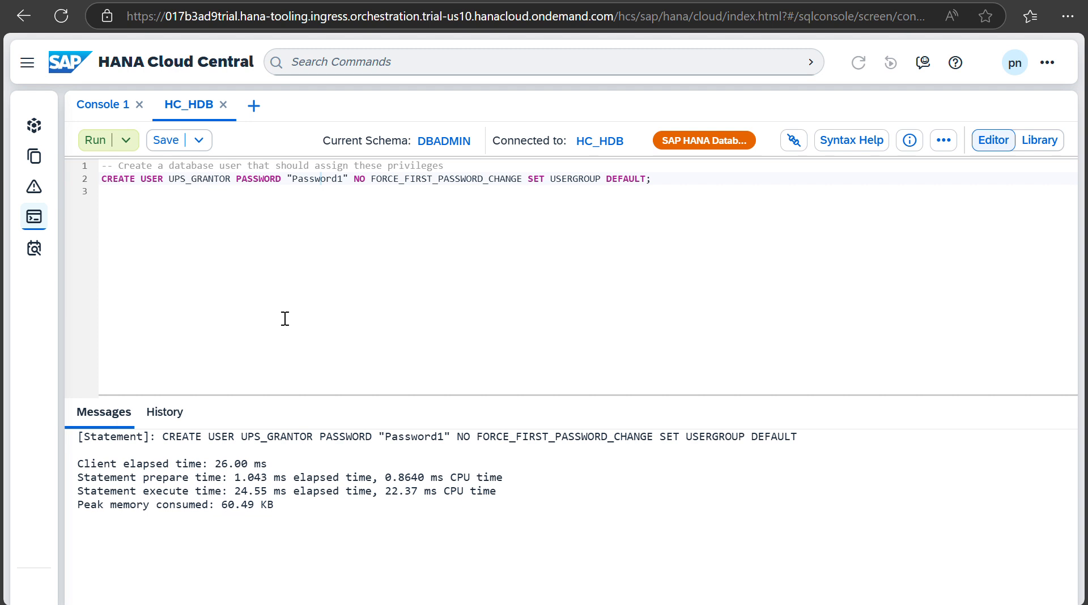
Step: Replace the SQL with CREATE ROLE statements for genericRoleForOO and genericRoleForAP and run them
drag(655, 179, 106, 171)
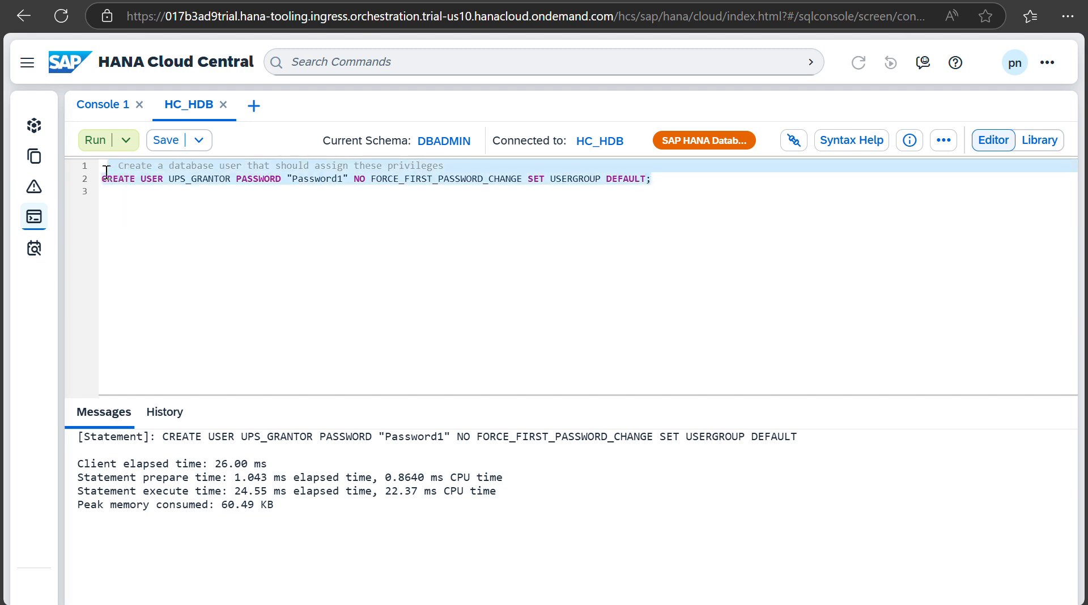
key(BackSpace)
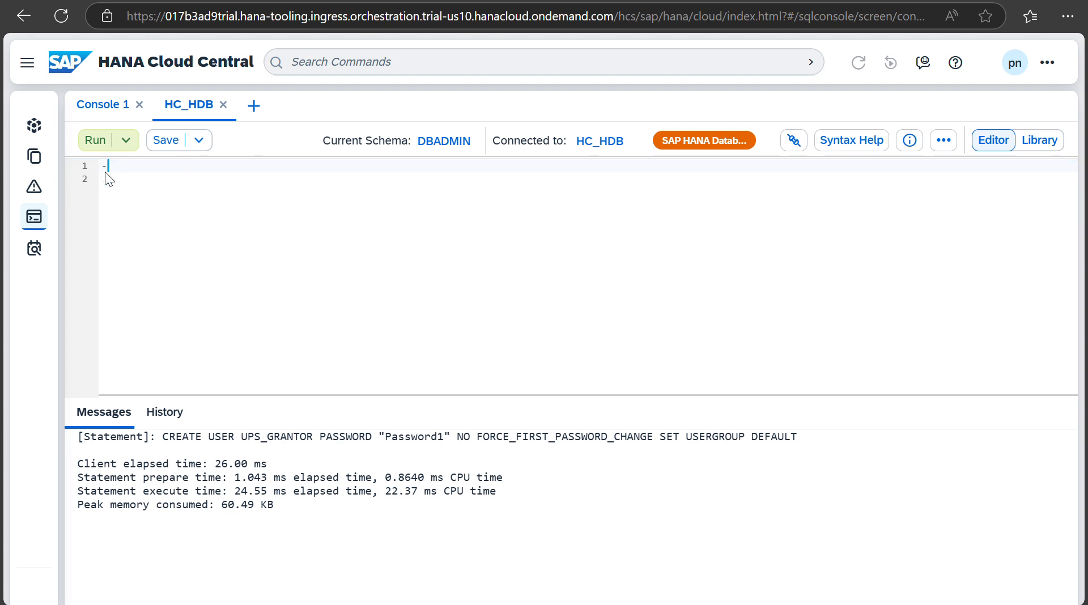
text(CRETA)
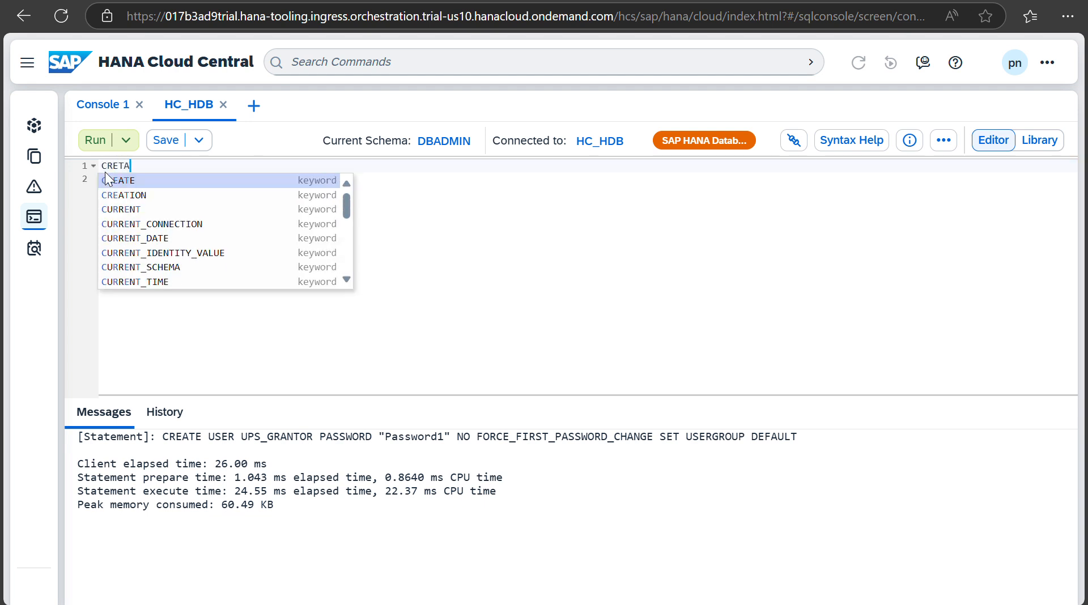
key(BackSpace)
key(BackSpace)
text(A)
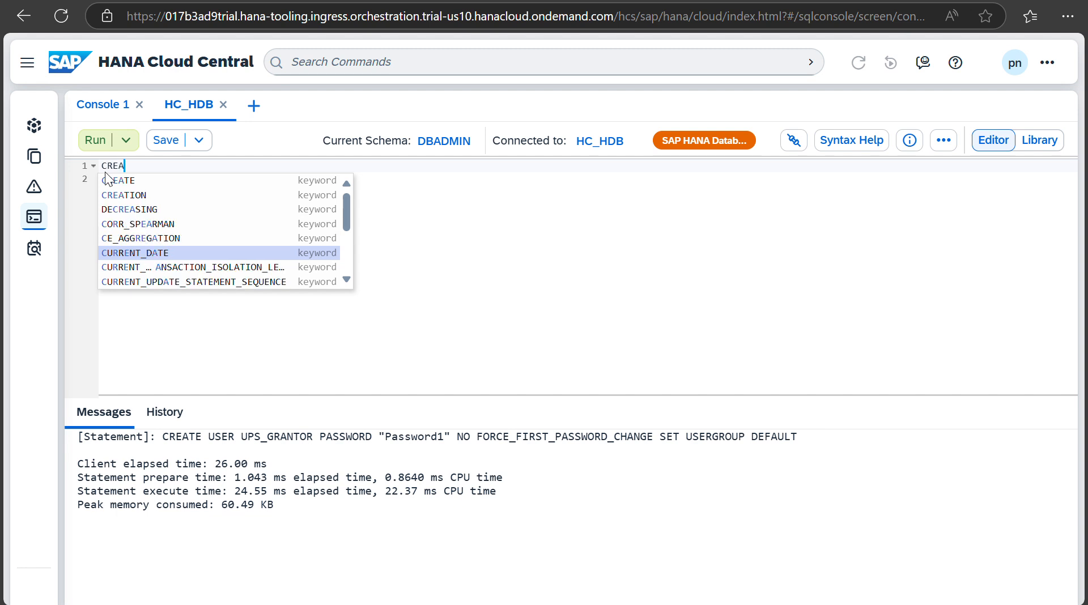
text(TE )
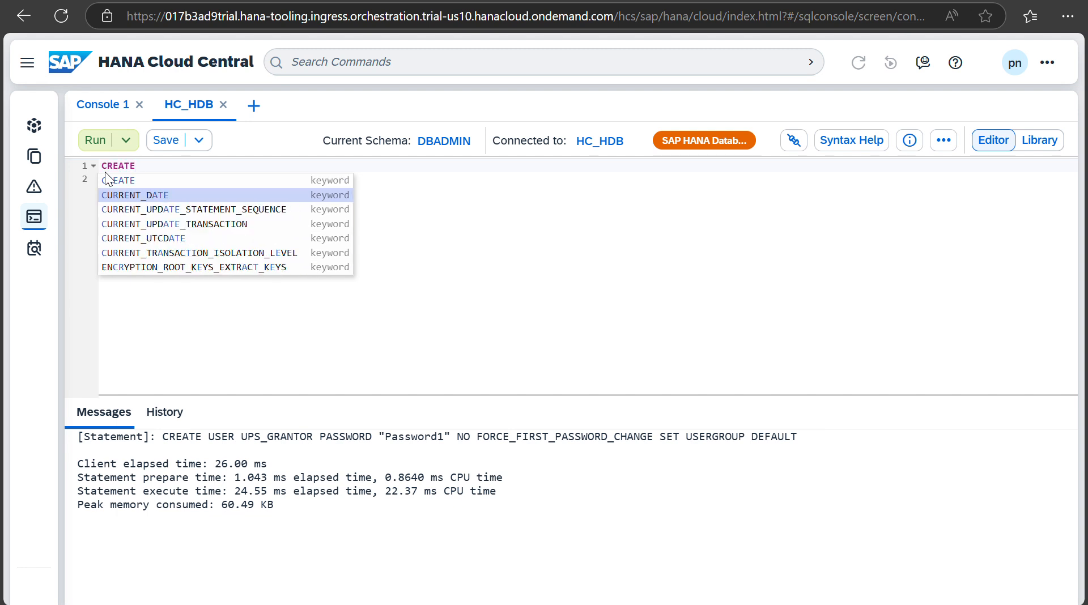
text(ROLE)
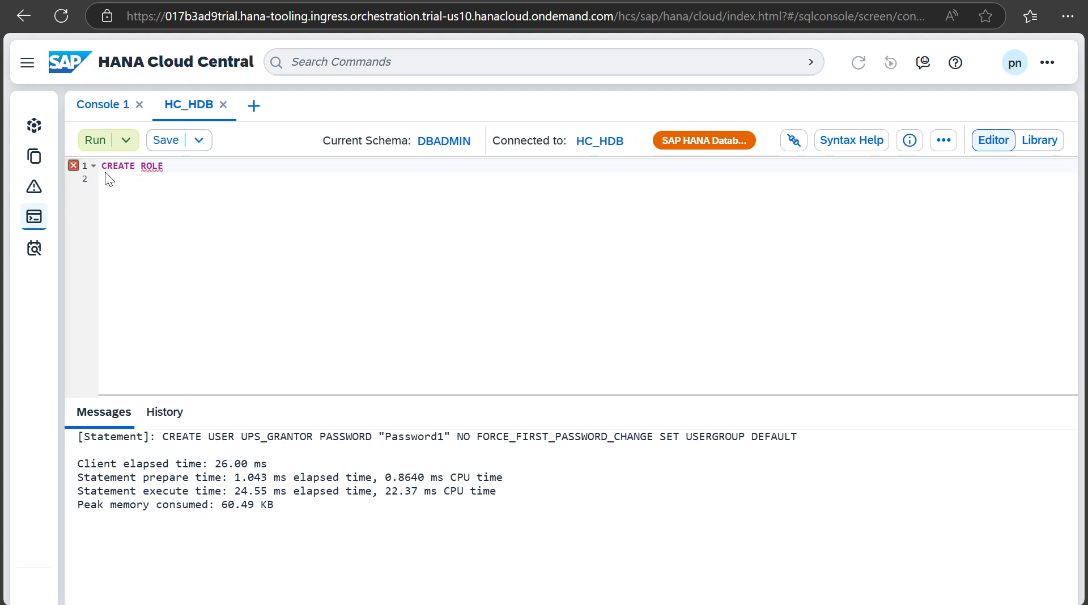
text( "gener)
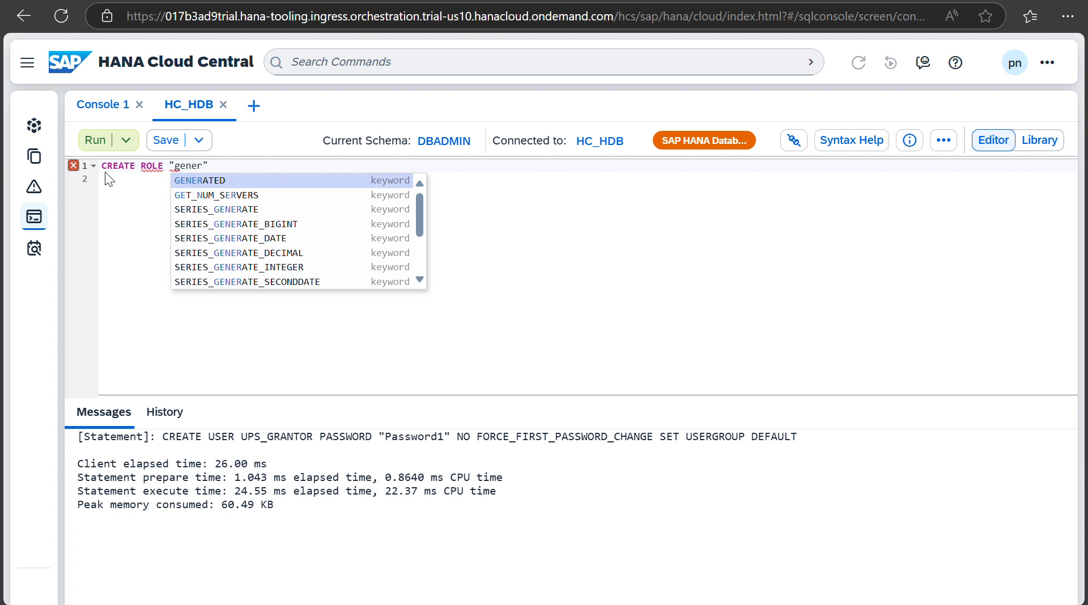
text(icRol)
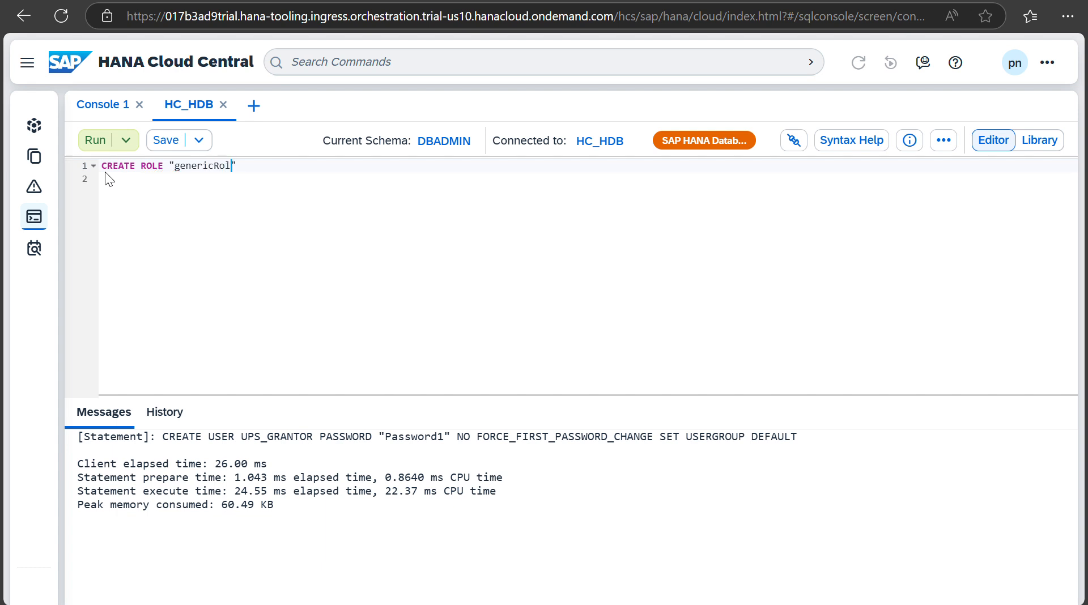
text(eFor00)
drag(274, 165, 102, 168)
text(CREATE ROLE "genericRoleFor00"; CREATE ROLE "genericRoleForAP";)
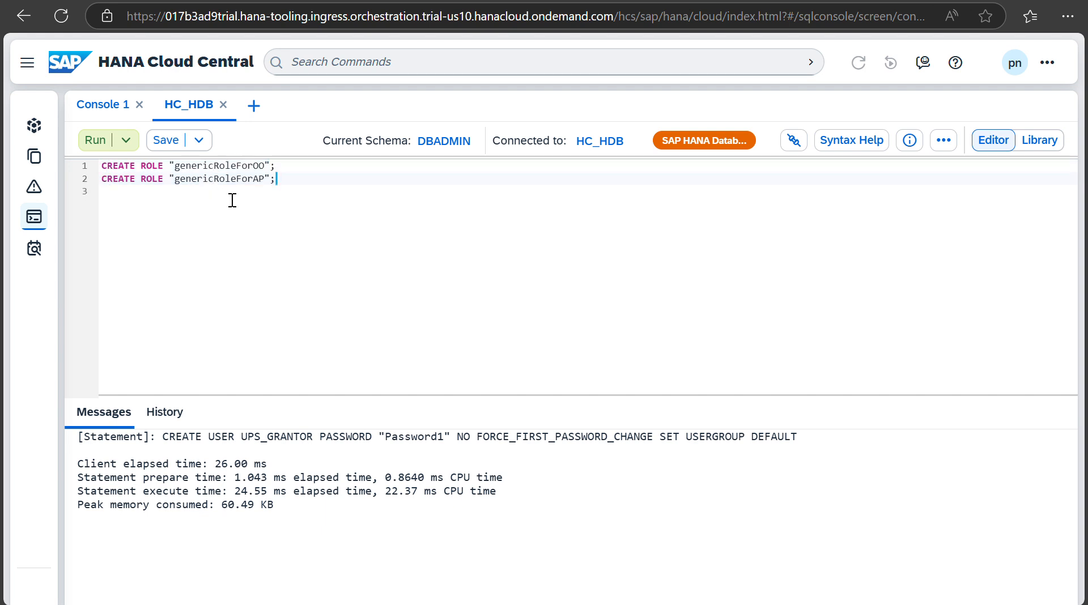
click(97, 143)
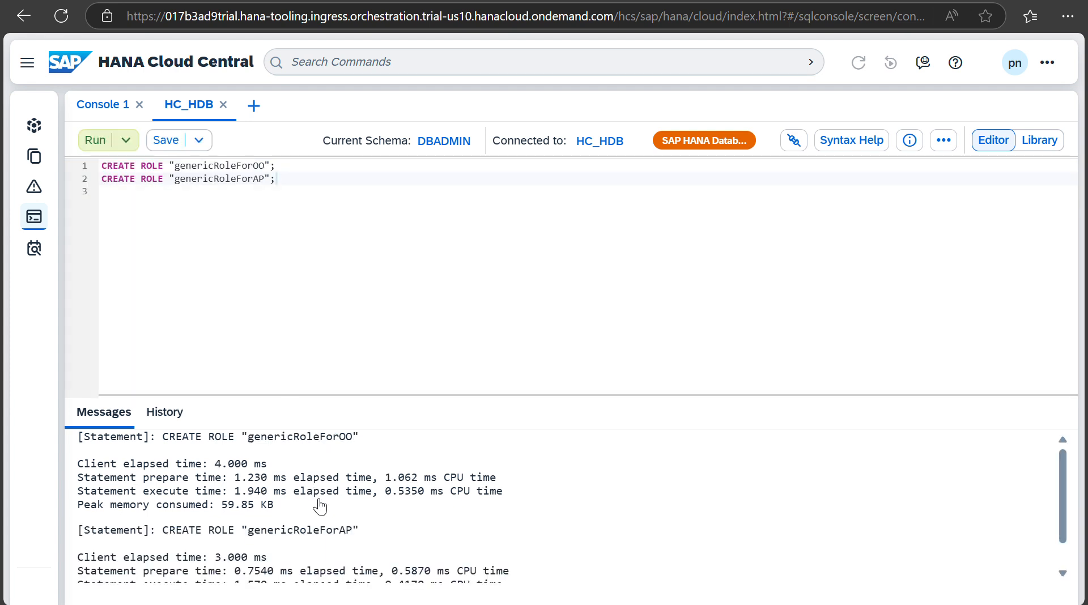
scroll(319, 503, down, 2)
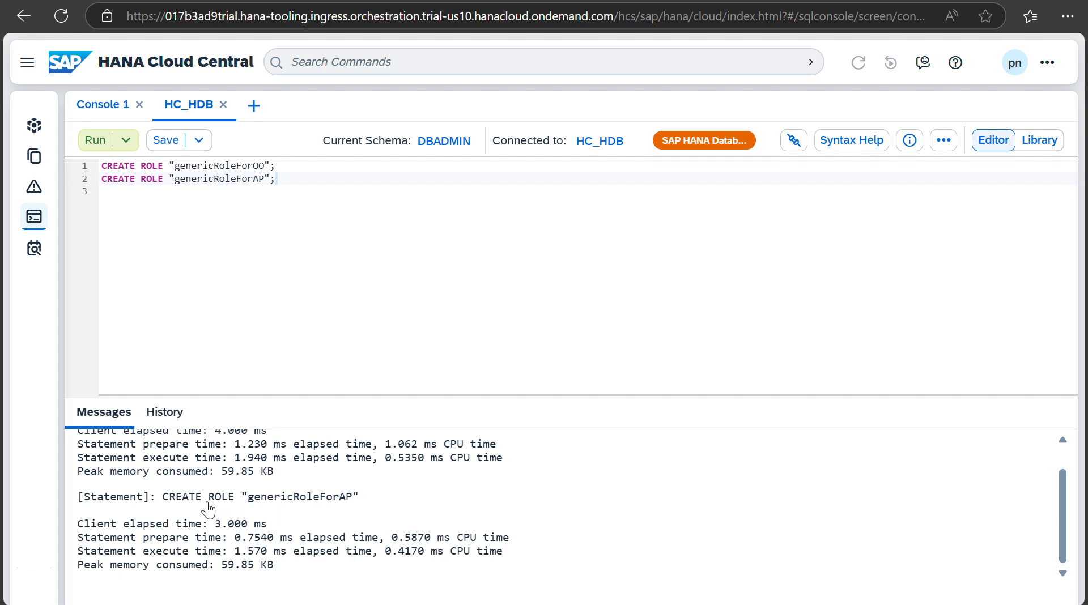
scroll(323, 517, up, 2)
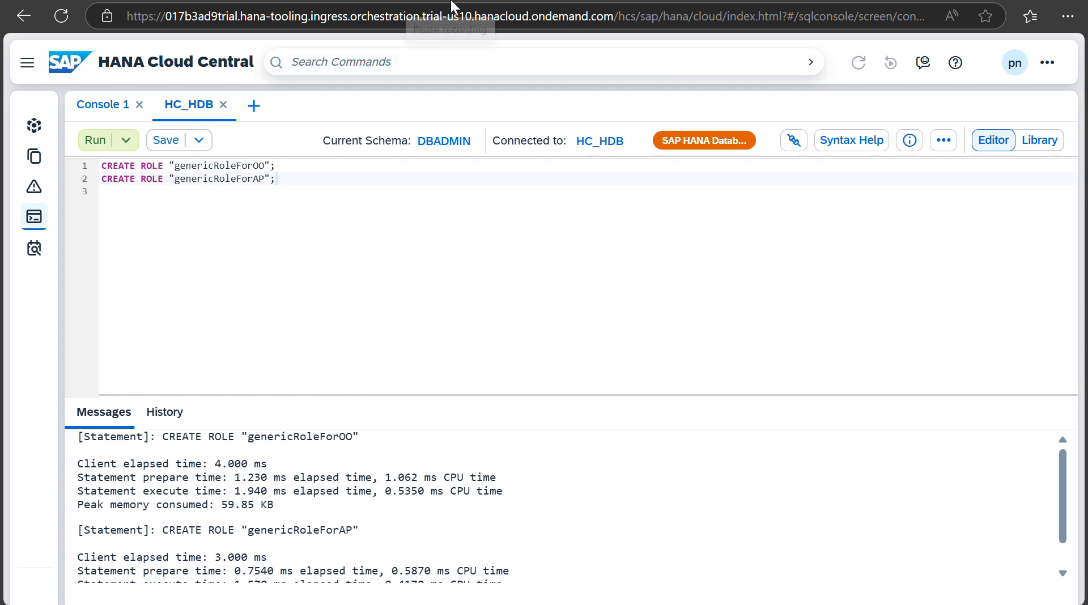
Step: Paste GRANT statements giving both roles SELECT on SFLIGHT and granting them to UPS_GRANTOR
key(ctrl+a)
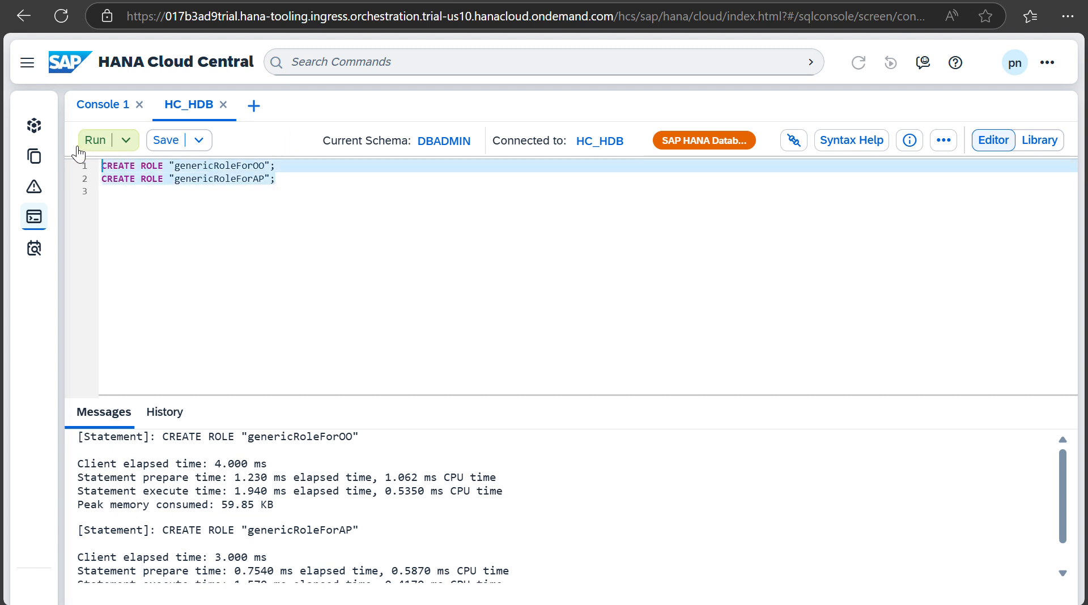
text(-- Assign privileges that these roles should grant GRANT SELECT ON SCHEMA SFLIGHT TO "genericRoleForOO" WITH GRANT OPTION; GRANT SELECT ON SCHEMA SFLIGHT TO "genericRoleForAP"; -- Allow UPS_GRANTOR to grant the respective roles GRANT "genericRoleForOO" to UPS_GRANTOR WITH ADMIN OPTION; GRANT "genericRoleForAP" to UPS_GRANTOR WITH ADMIN OPTION;)
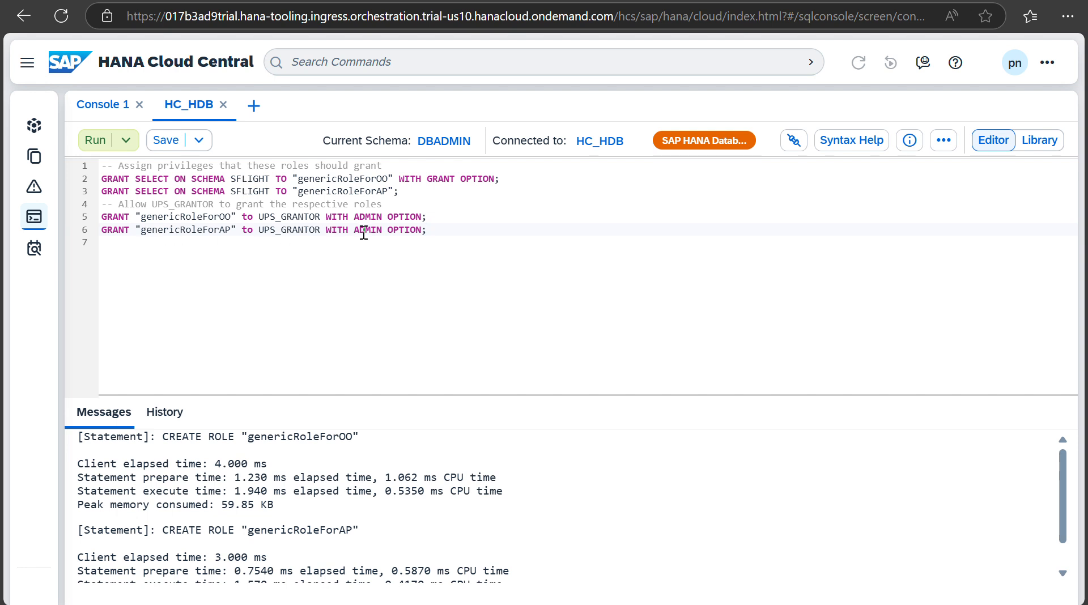
double_click(283, 230)
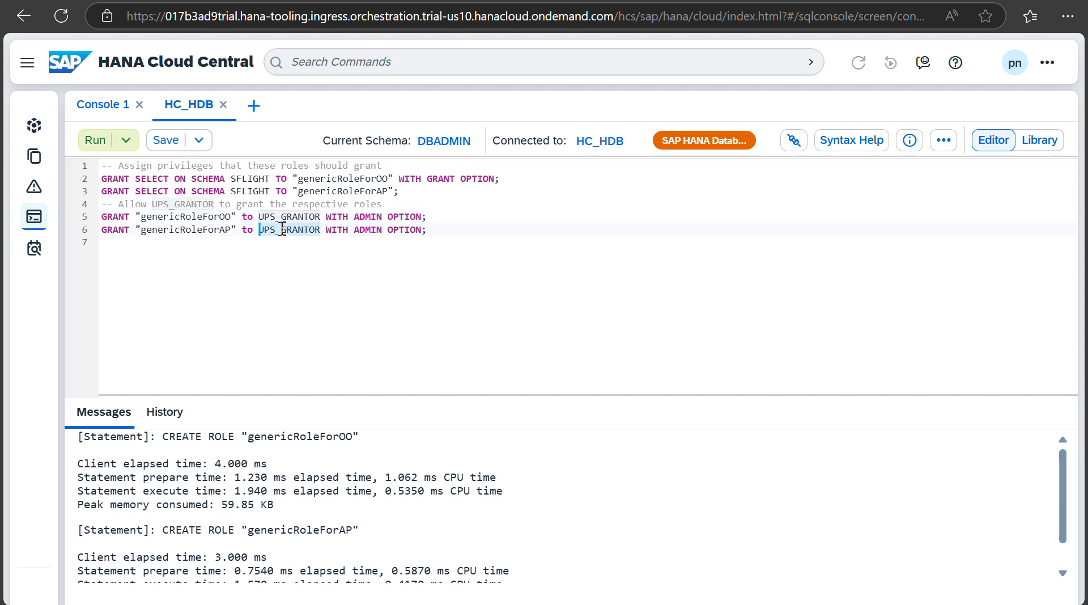
double_click(283, 217)
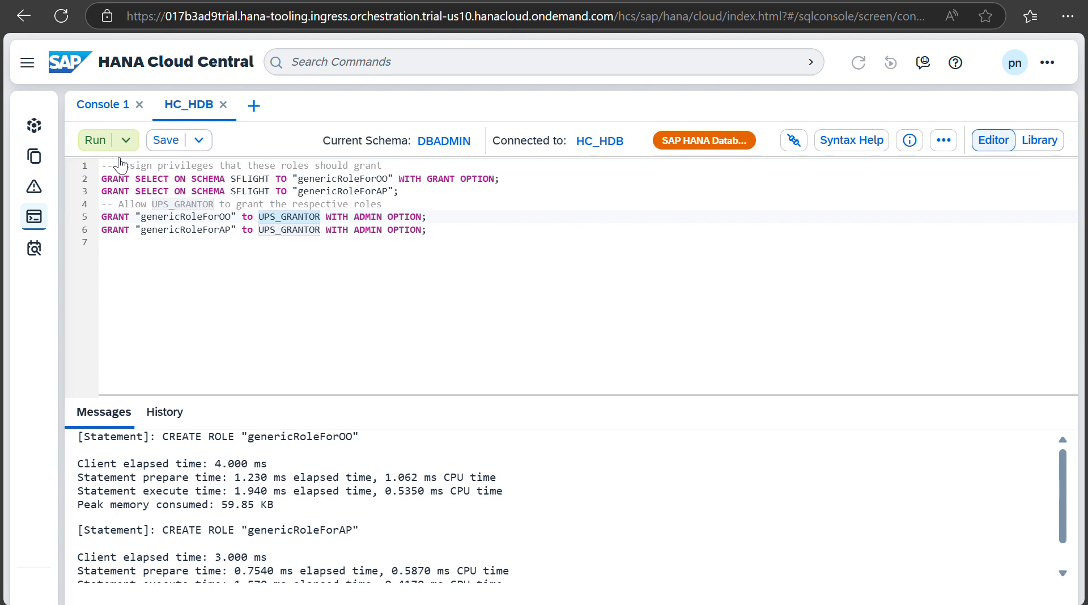
Step: Run the role grants to UPS_GRANTOR, dismiss the syntax error, and clear the script selection
click(97, 142)
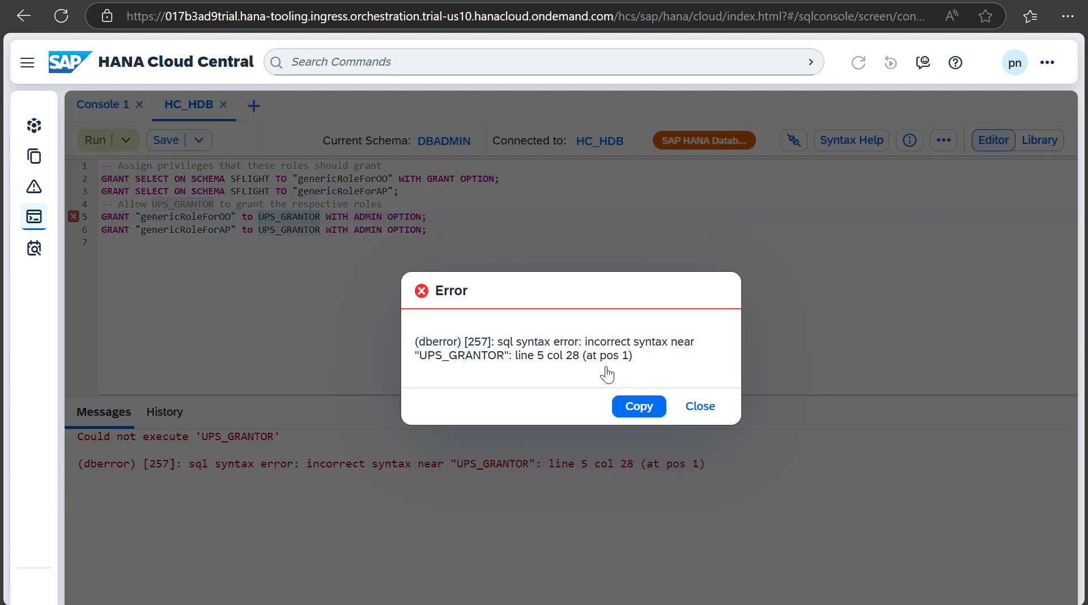
click(700, 407)
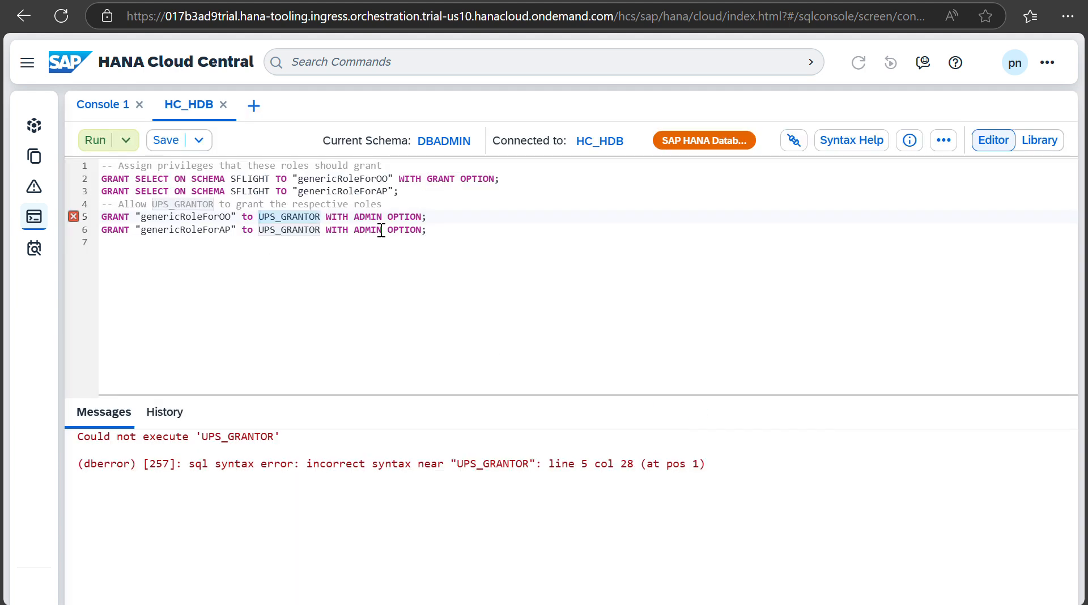
click(153, 244)
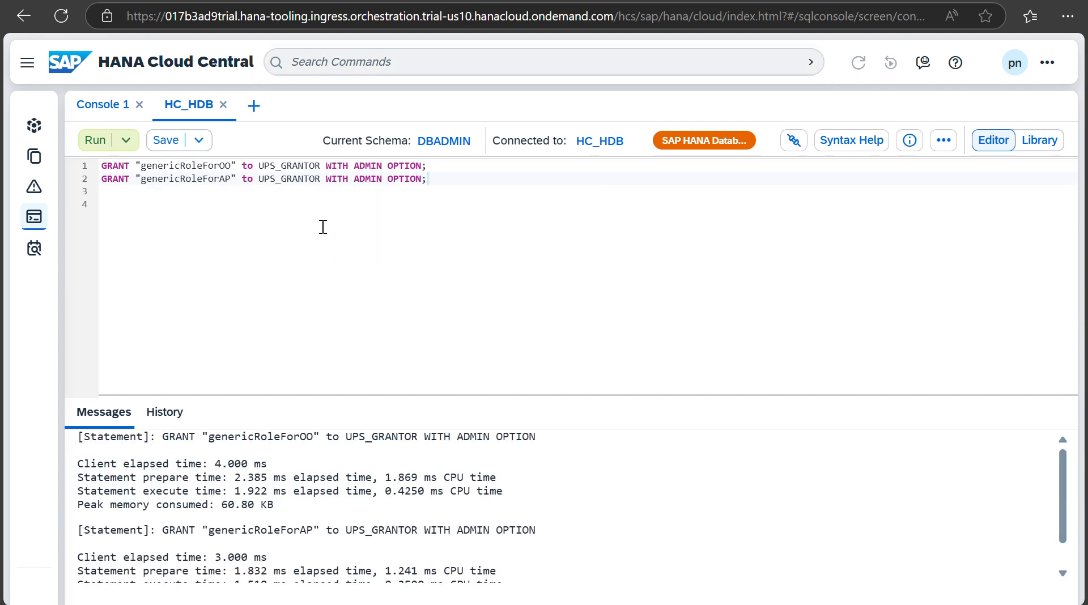
Step: Scroll the Messages pane to check that both GRANT statements succeeded
scroll(343, 533, down, 1)
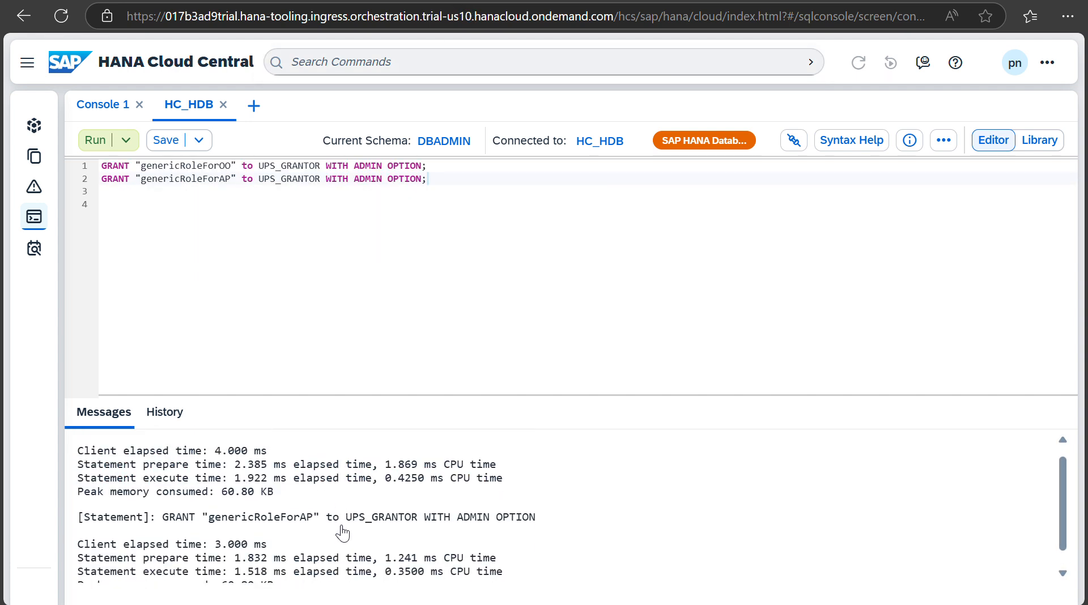
scroll(343, 534, up, 1)
scroll(343, 532, down, 1)
scroll(343, 532, up, 1)
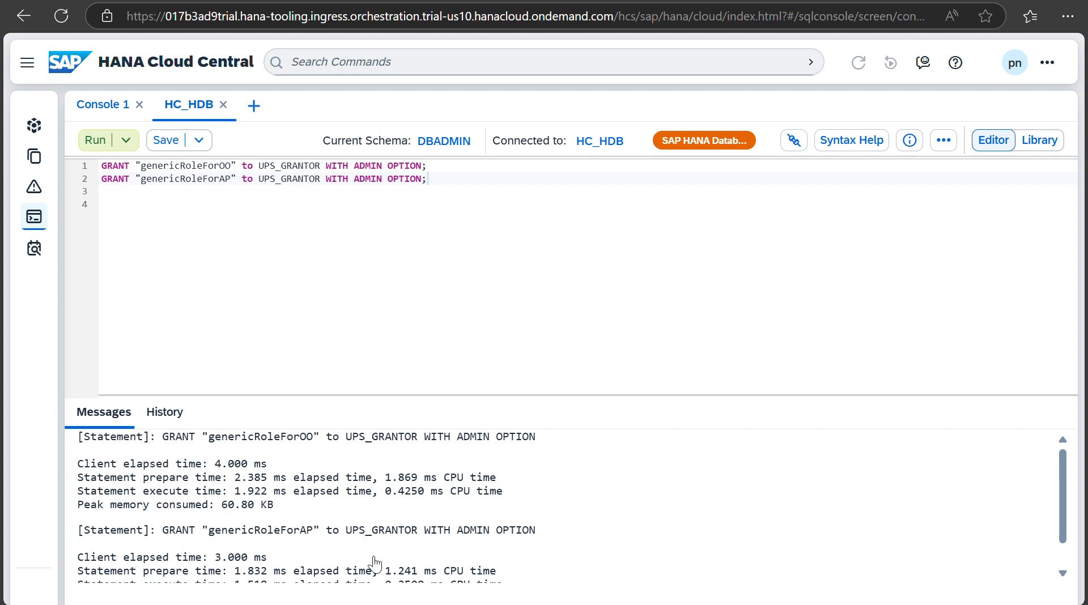
scroll(373, 533, down, 2)
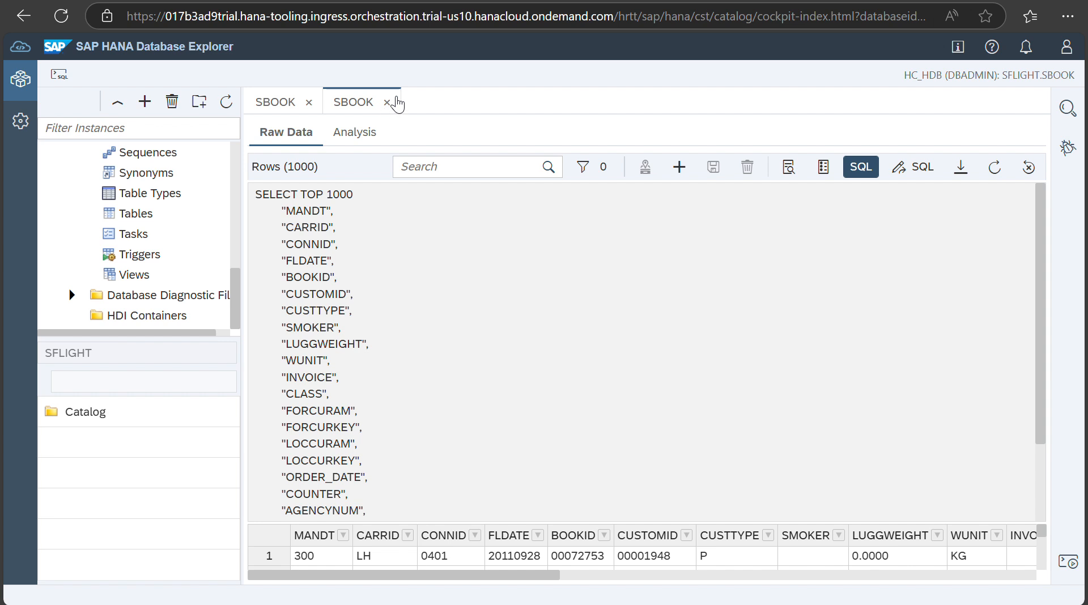
Step: Close both SBOOK tabs and run SET SCHEMA SFLIGHT in a new SQL console
click(389, 100)
click(309, 102)
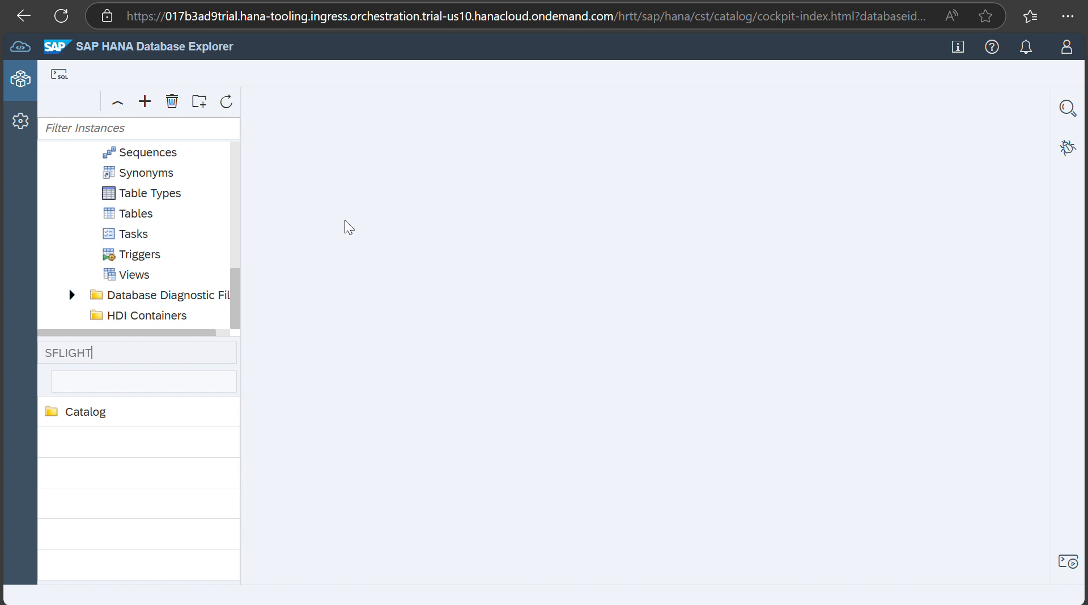
click(59, 76)
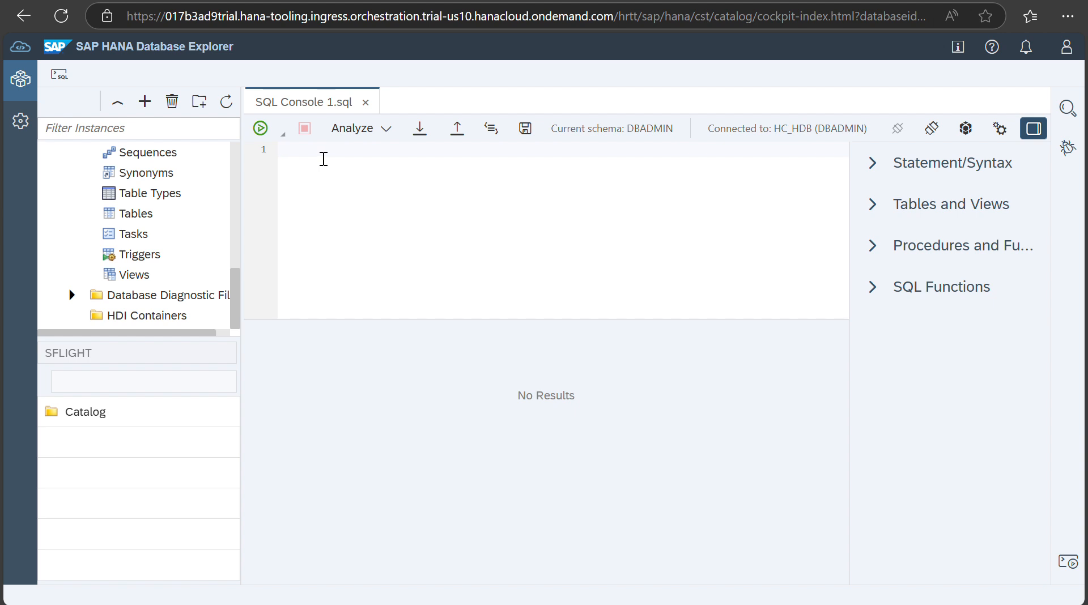
text(SET SCHEMA SFLIGHT)
click(261, 129)
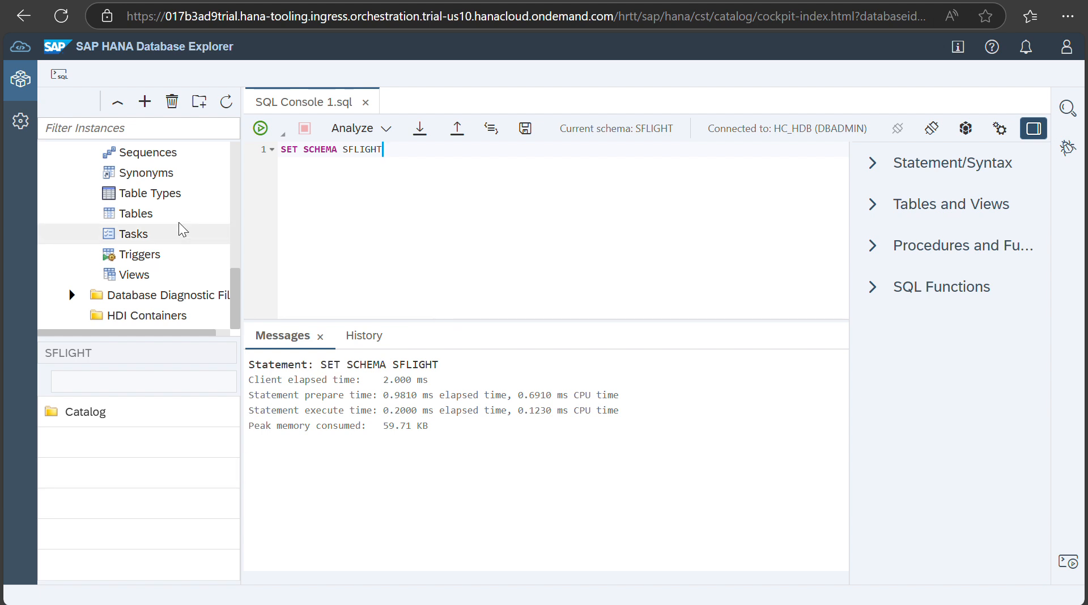
Step: Replace the SET SCHEMA line with CREATE TABLE SAGENCYDATA, grouping SBOOK.AGENCYNUM with COUNT bookings, and run it
click(164, 216)
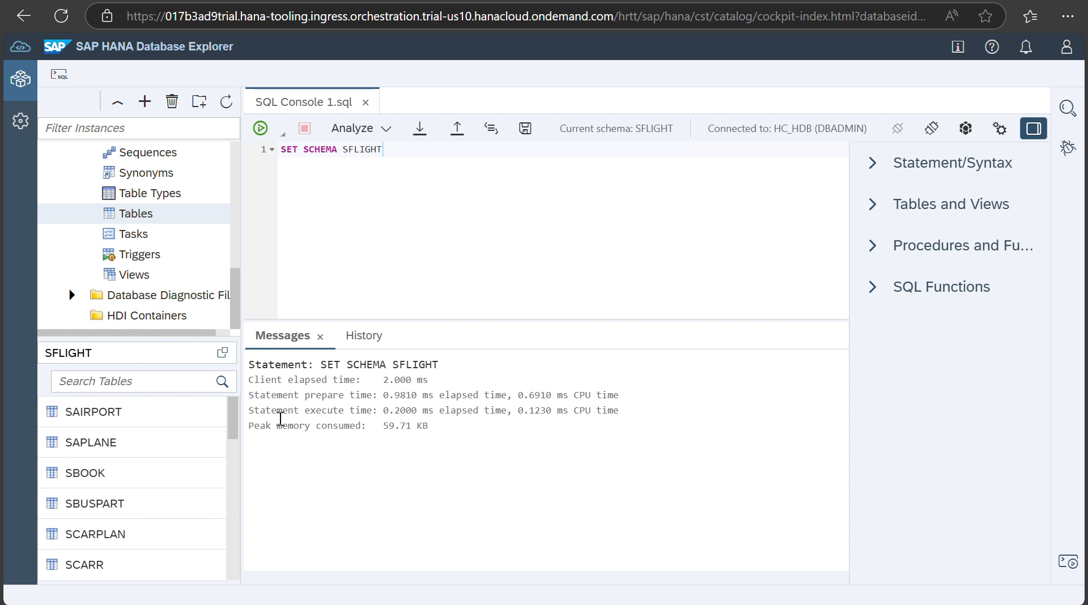
drag(384, 150, 280, 148)
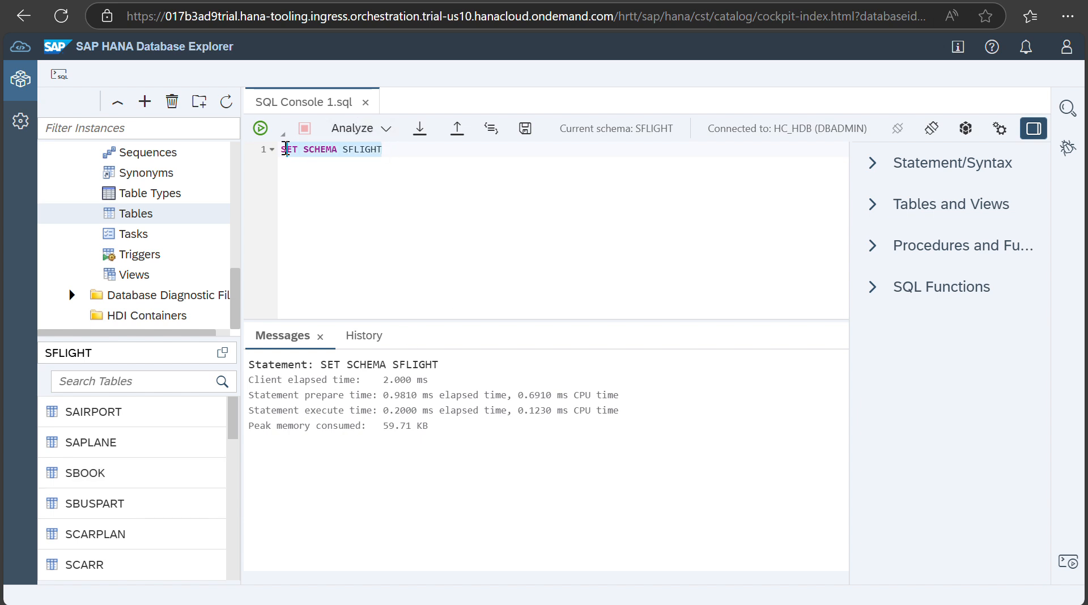
text(CREA)
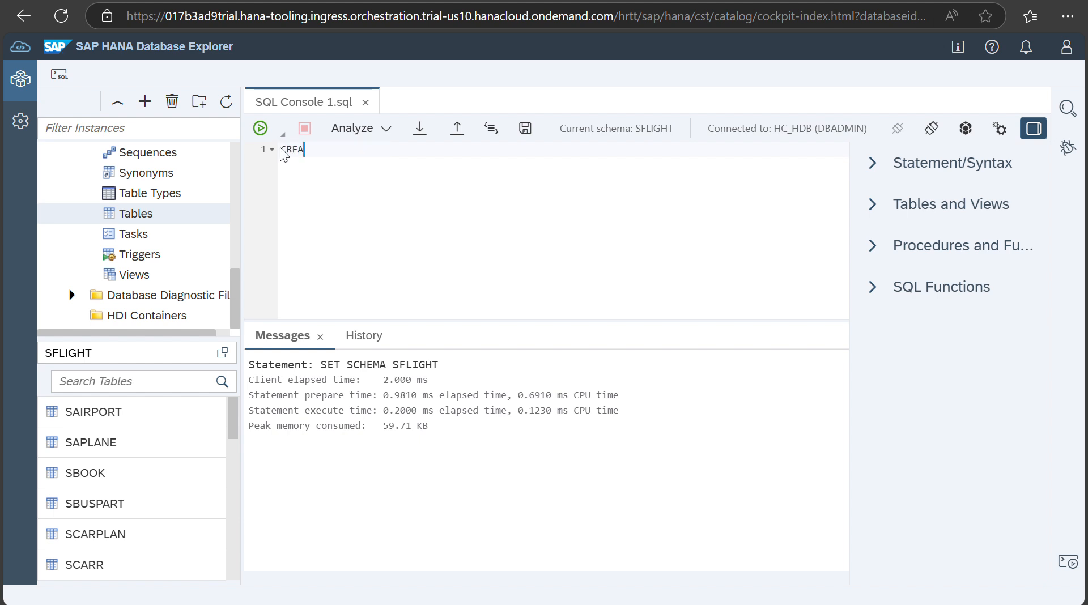
text(TE TABLE SAGENCYDATA as ())
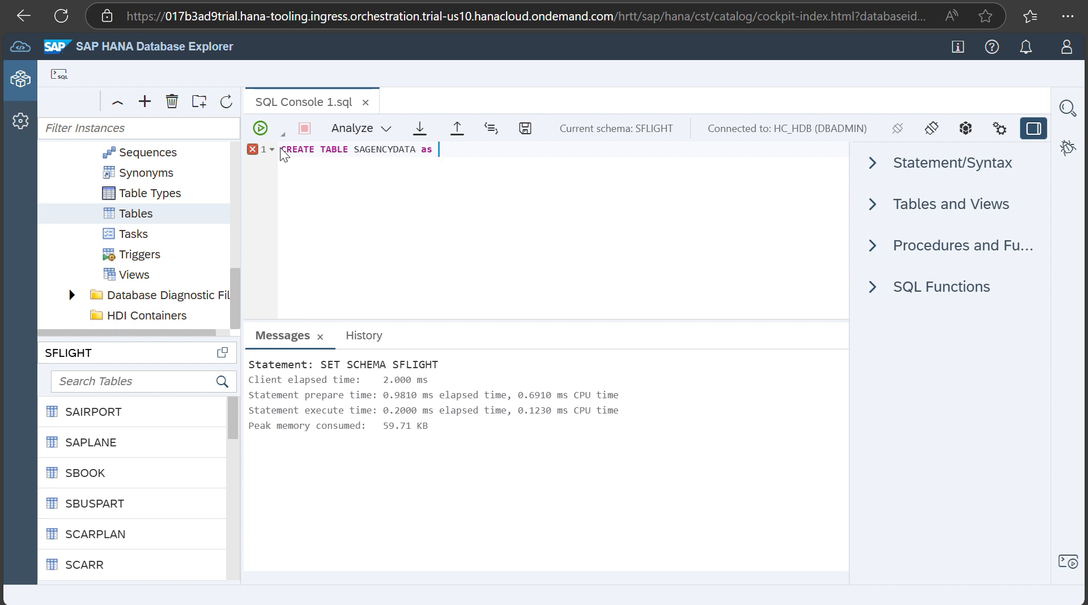
key(Left)
text(select SBOOK.AGENCY)
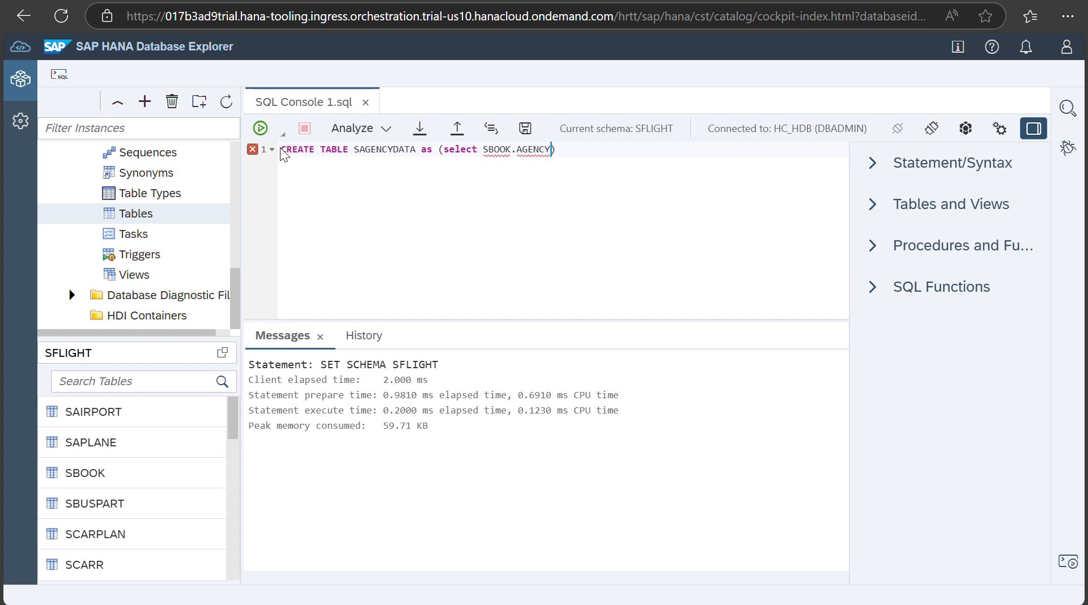
text(NUM, COUNT(SBOOK.AGENCYNUM)
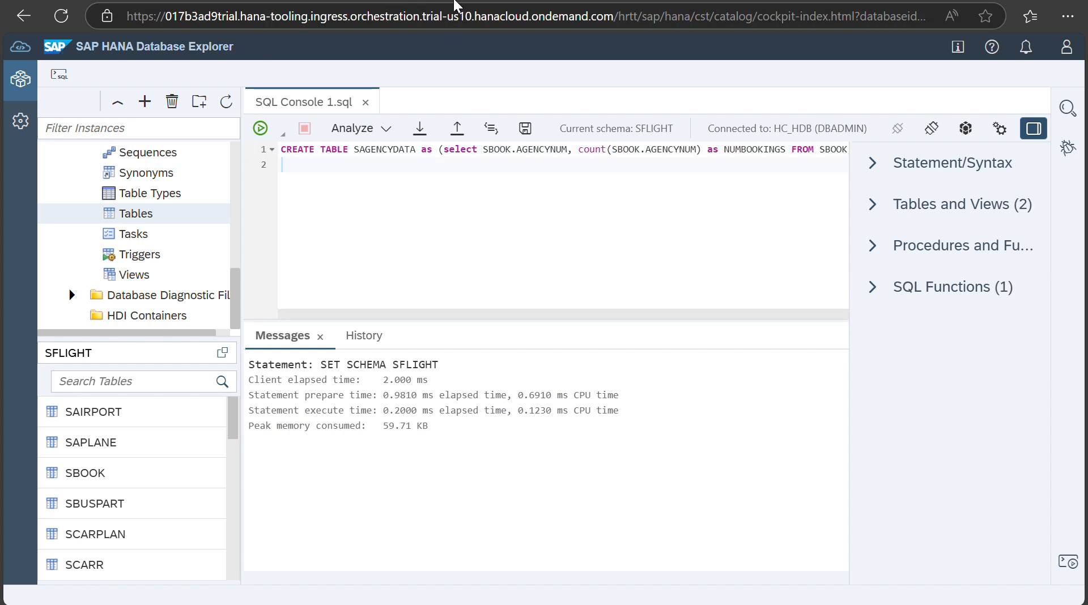
click(258, 128)
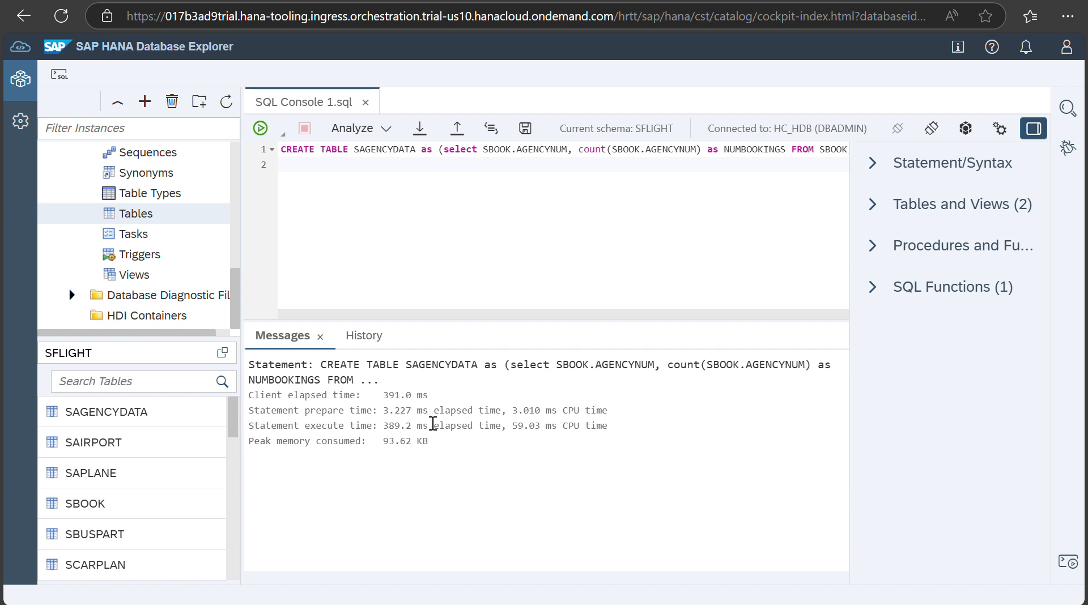
Step: Check the SAGENCYDATA table name in the run's output message
double_click(435, 366)
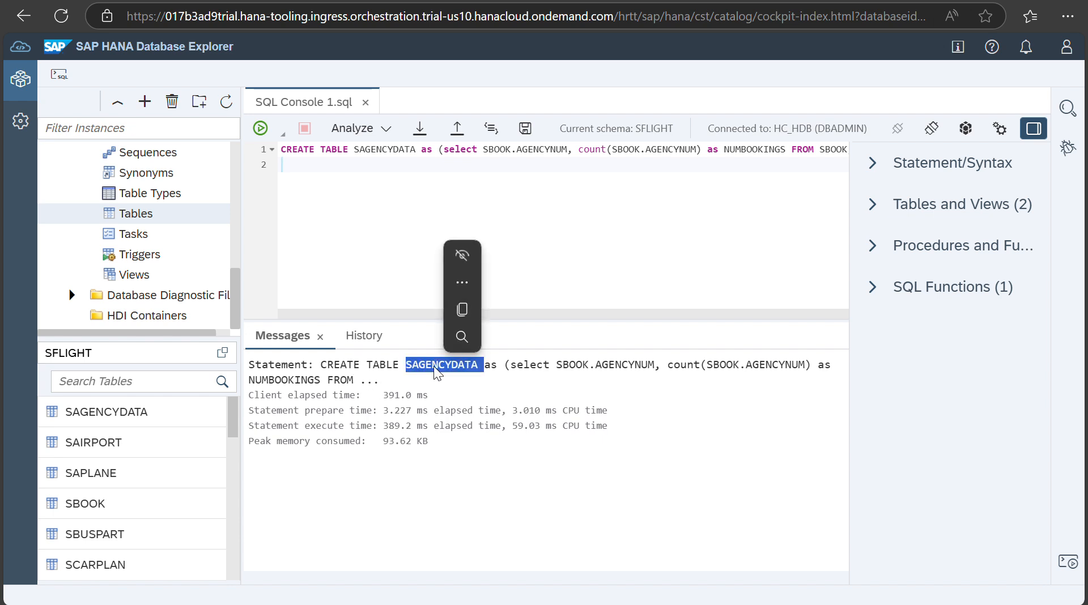
drag(484, 411, 489, 411)
click(642, 404)
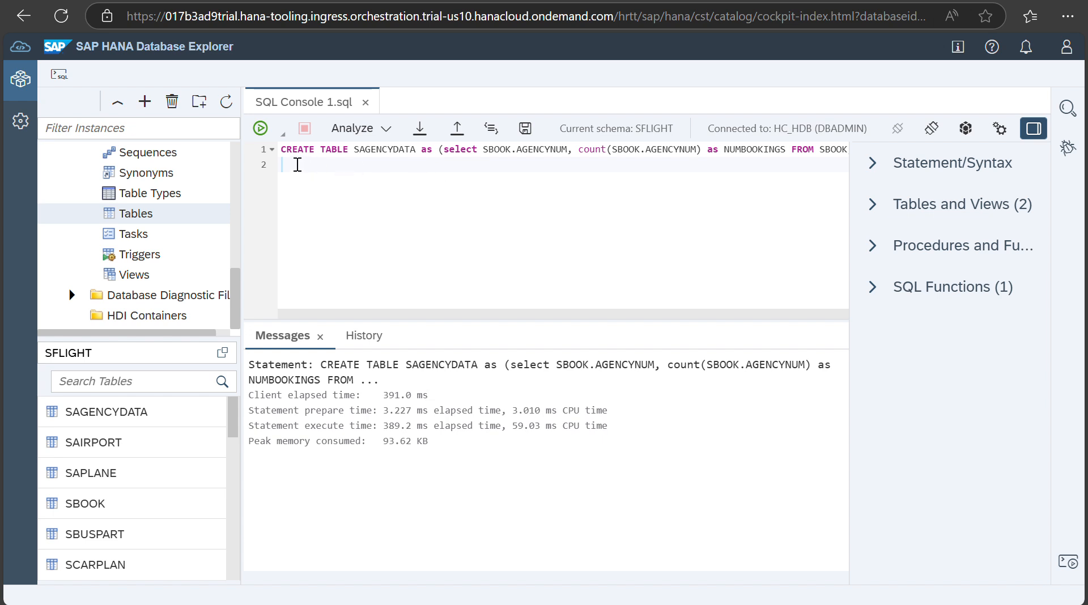
Step: Run SELECT * FROM SAGENCYDATA; and scroll through the 49 AGENCYNUM and NUMBOOKINGS rows
key(ctrl+a)
key(Delete)
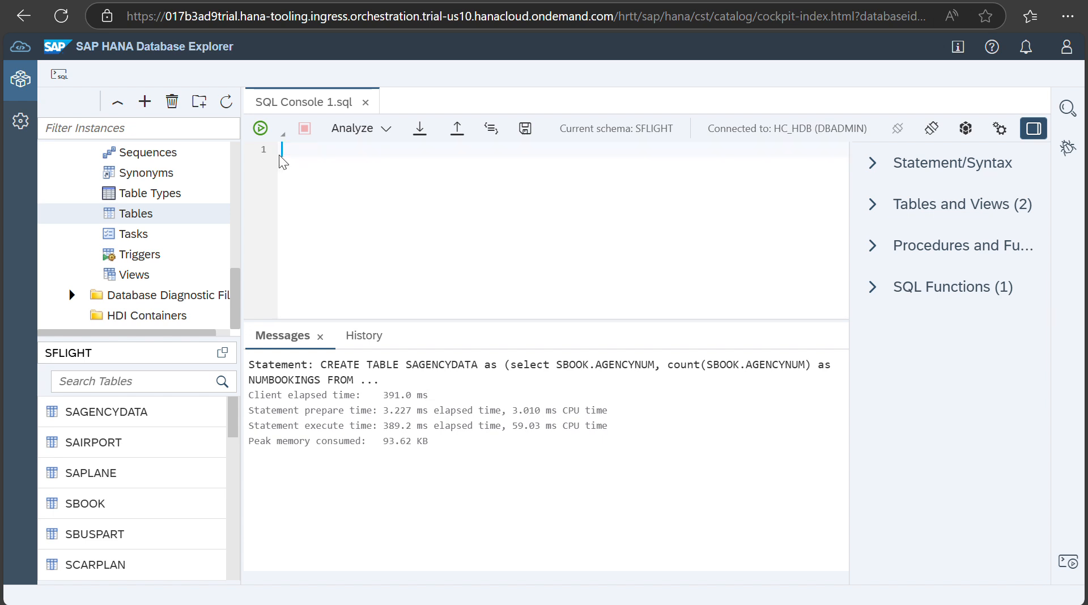
text(SELECT * FROM )
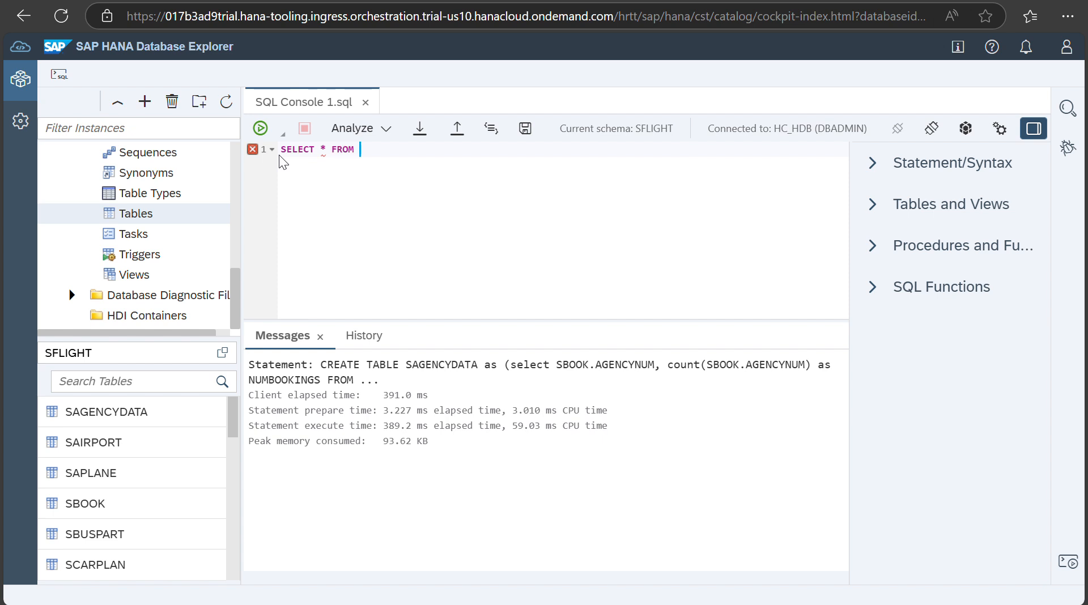
text(SAGENCYDATA;)
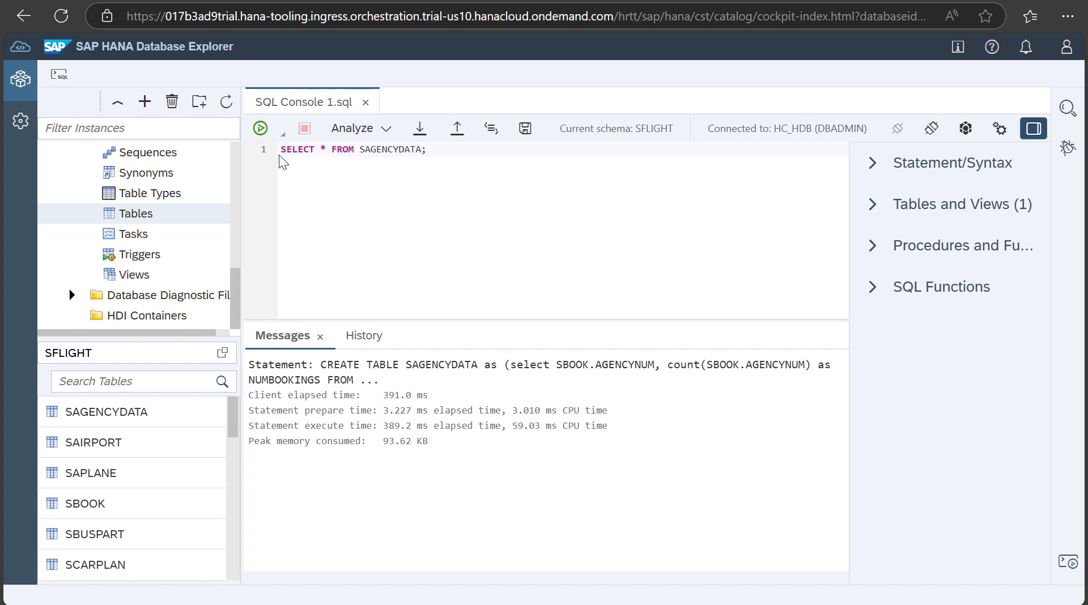
click(260, 129)
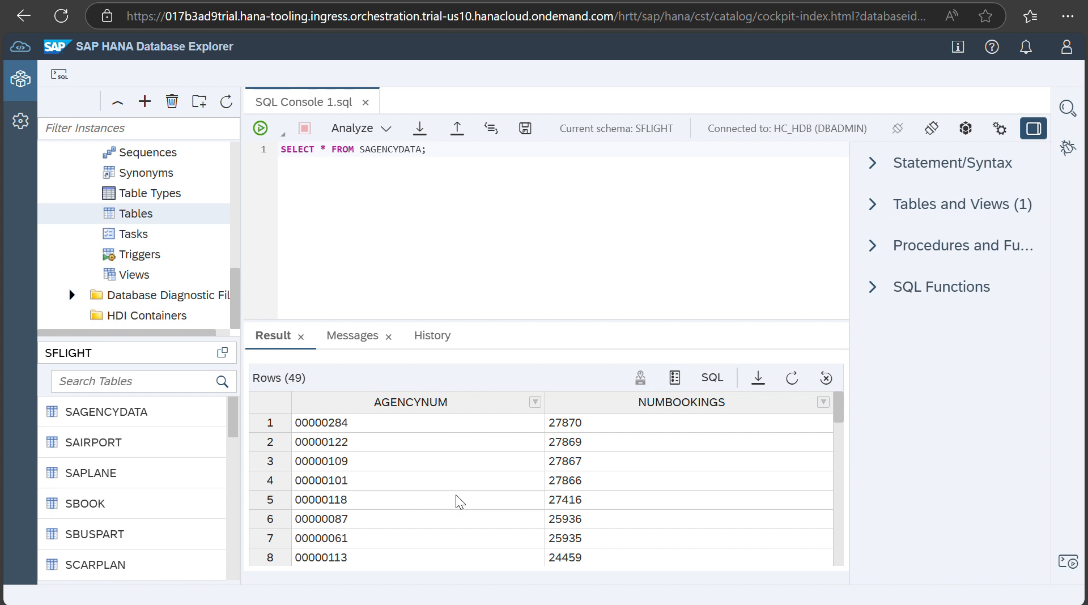
scroll(456, 495, down, 10)
scroll(456, 495, up, 8)
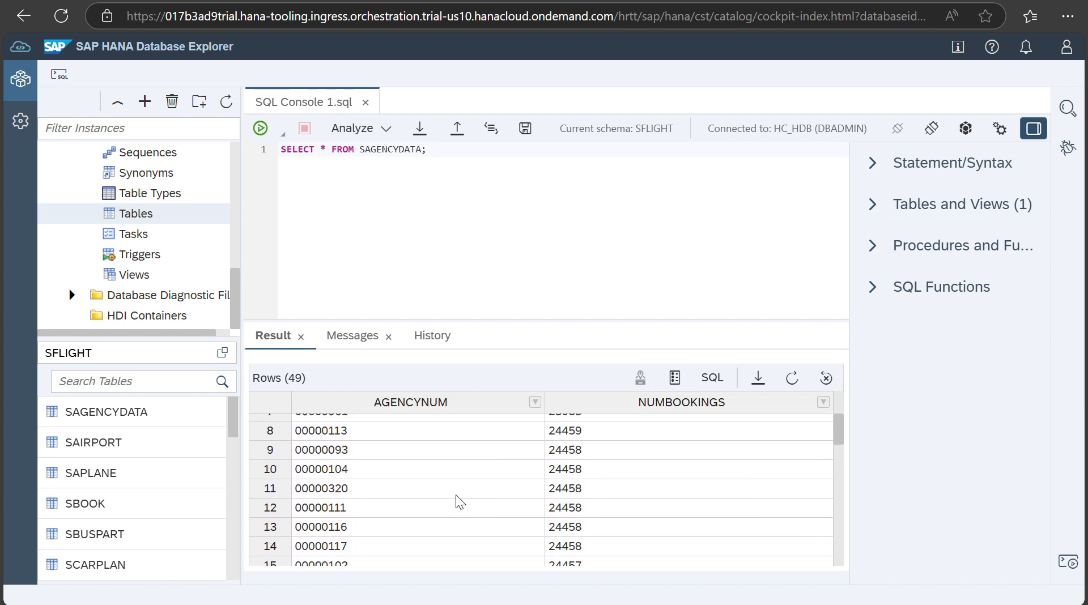
scroll(456, 495, up, 3)
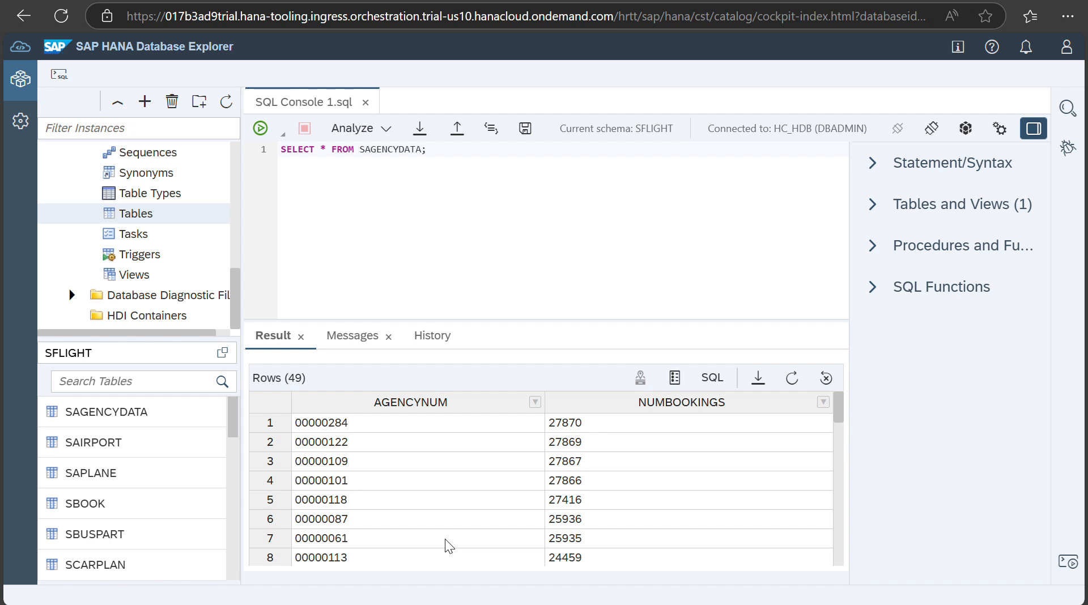
scroll(445, 541, down, 10)
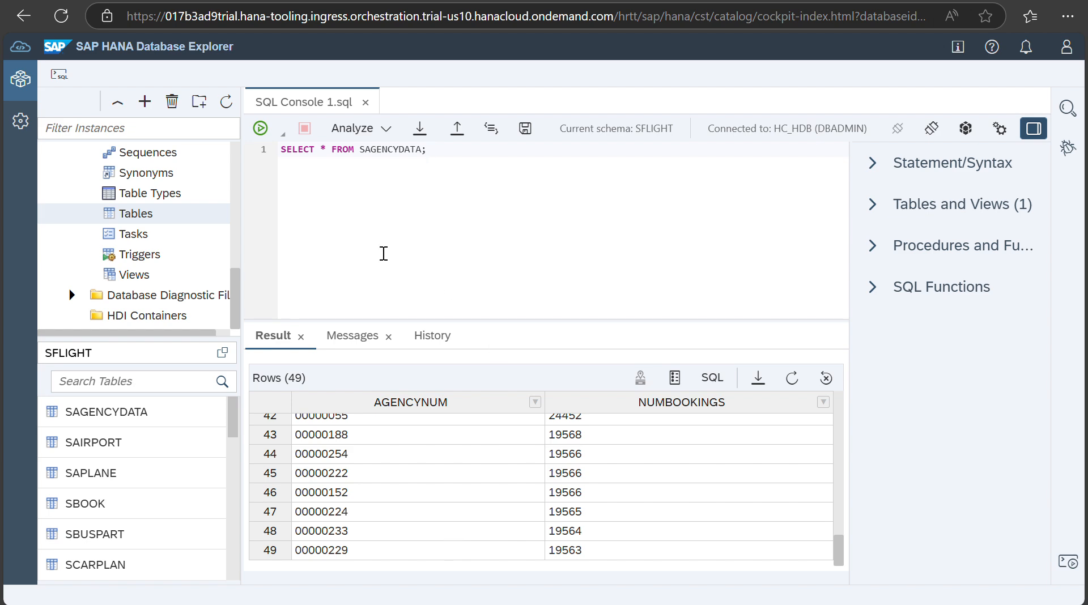
Step: Return to the BTP Cockpit tab listing the HC_DL, HC_HDB and HC_HDB-conn instances
click(187, 1)
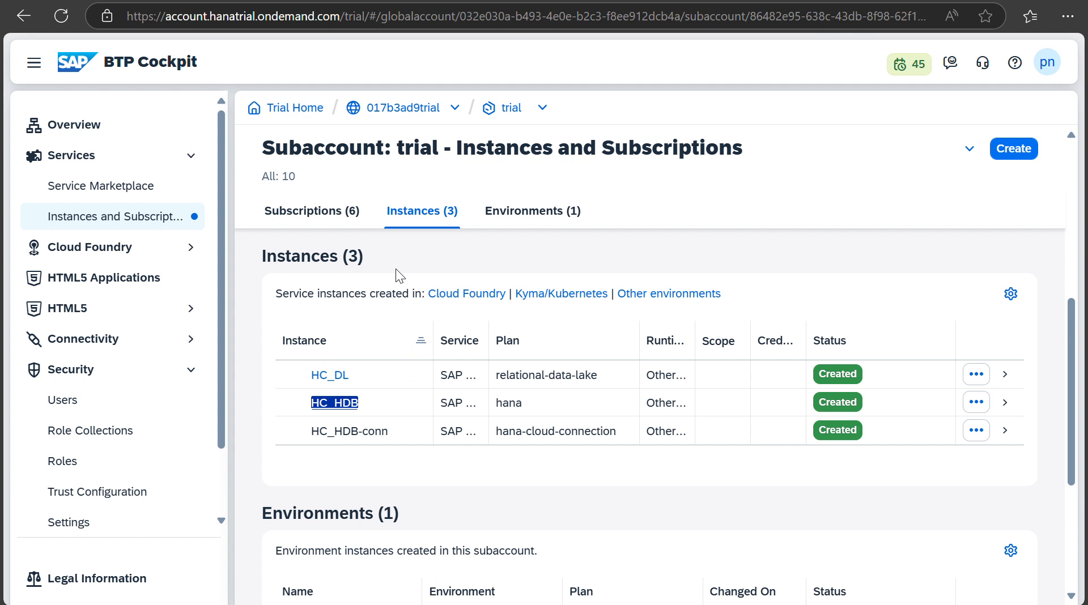
Step: Review the 017b3ad9trial Cloud Foundry environment details in the subaccount's environments list
click(107, 248)
click(128, 250)
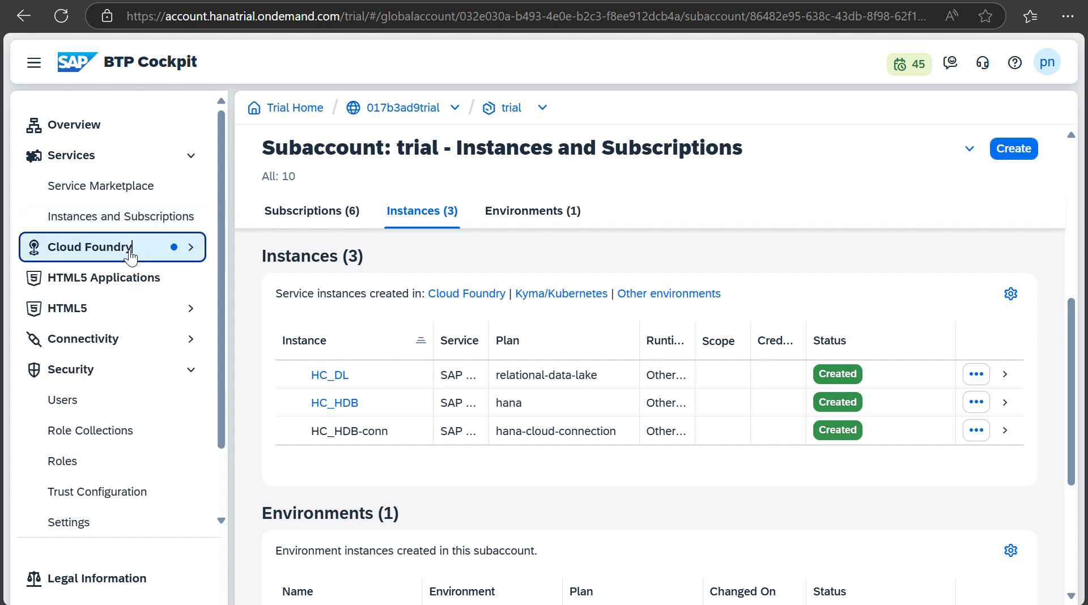
click(533, 211)
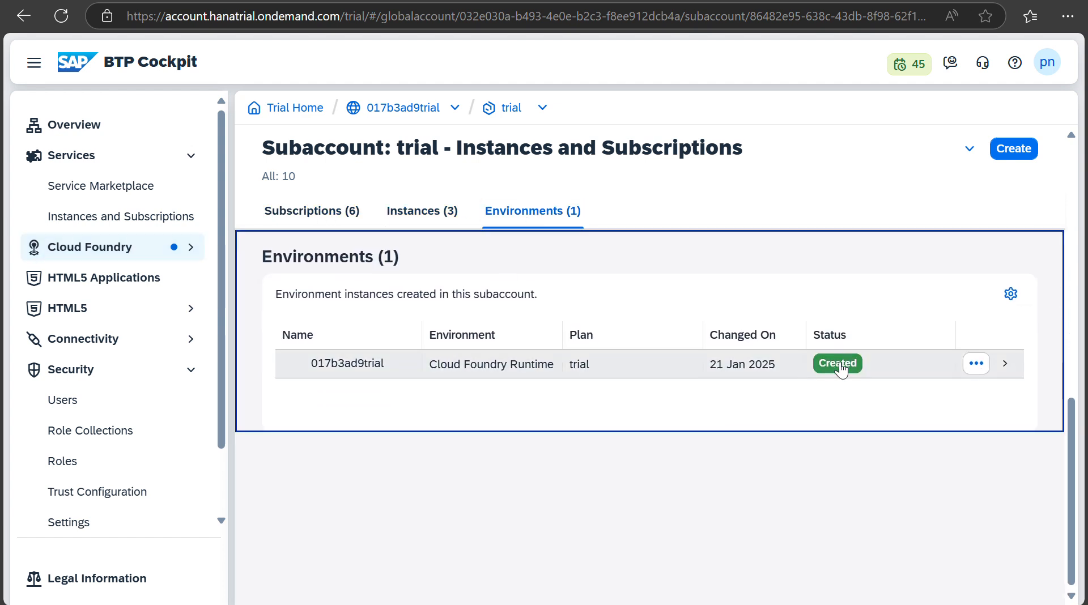
click(896, 374)
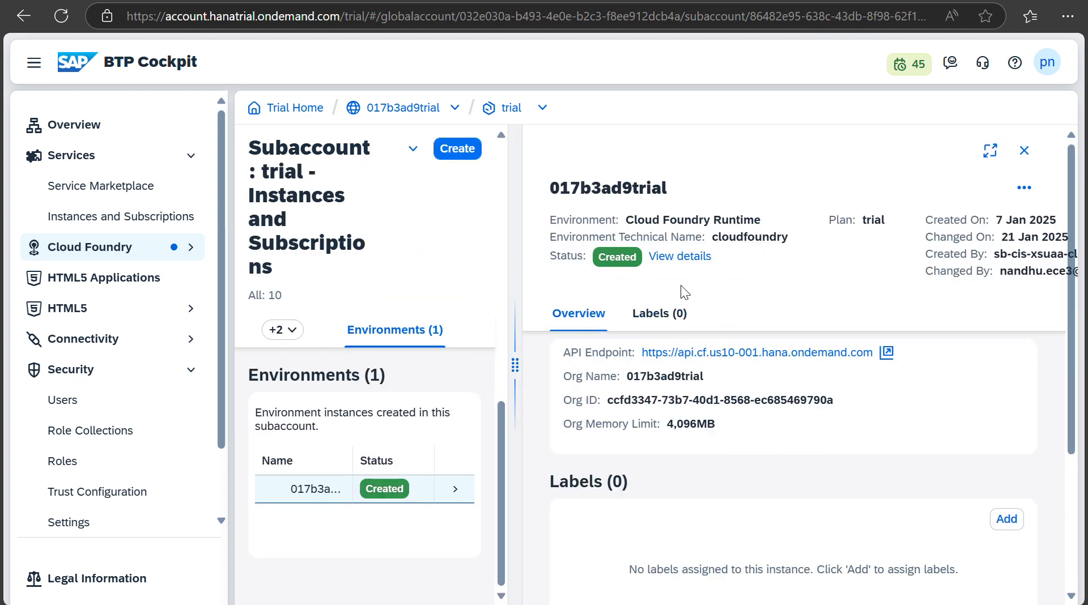
scroll(704, 495, down, 1)
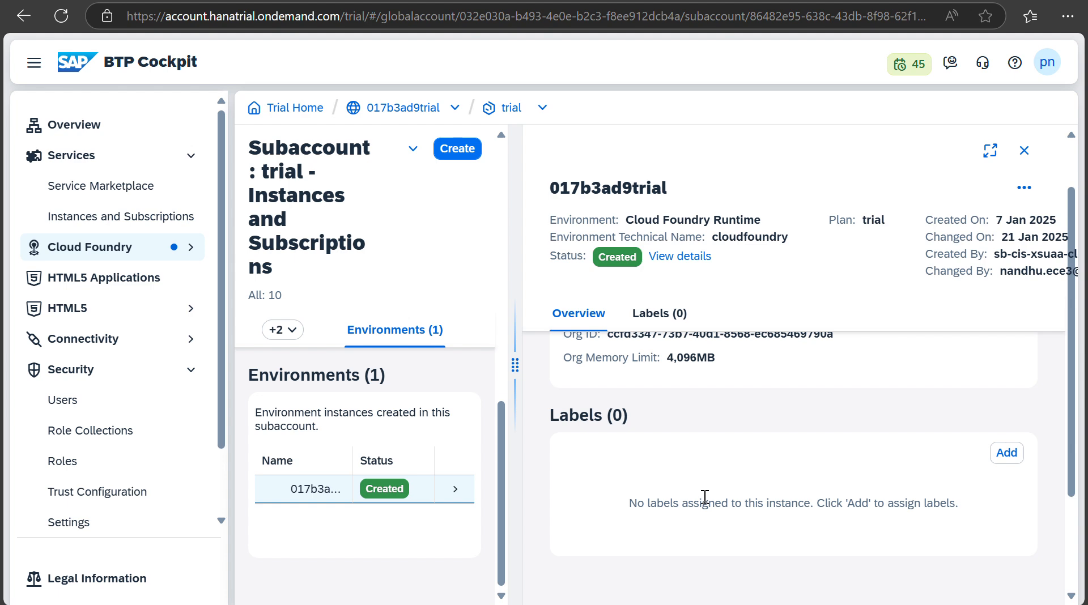
click(1026, 150)
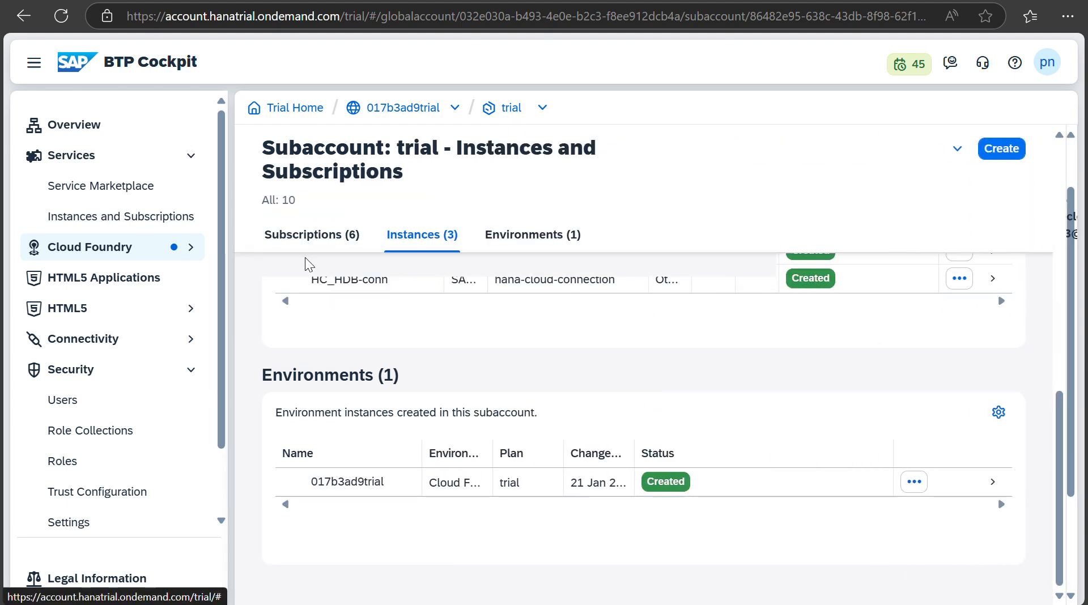
Step: View the Cloud Foundry Spaces list showing the DEV space, then return to HANA Cloud Central
click(182, 253)
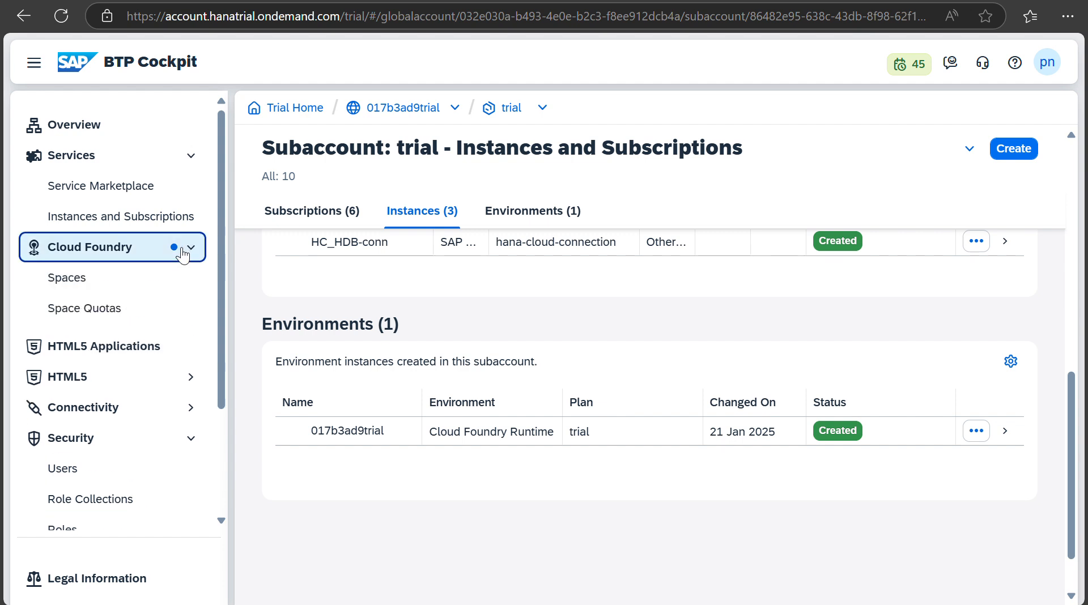
click(70, 283)
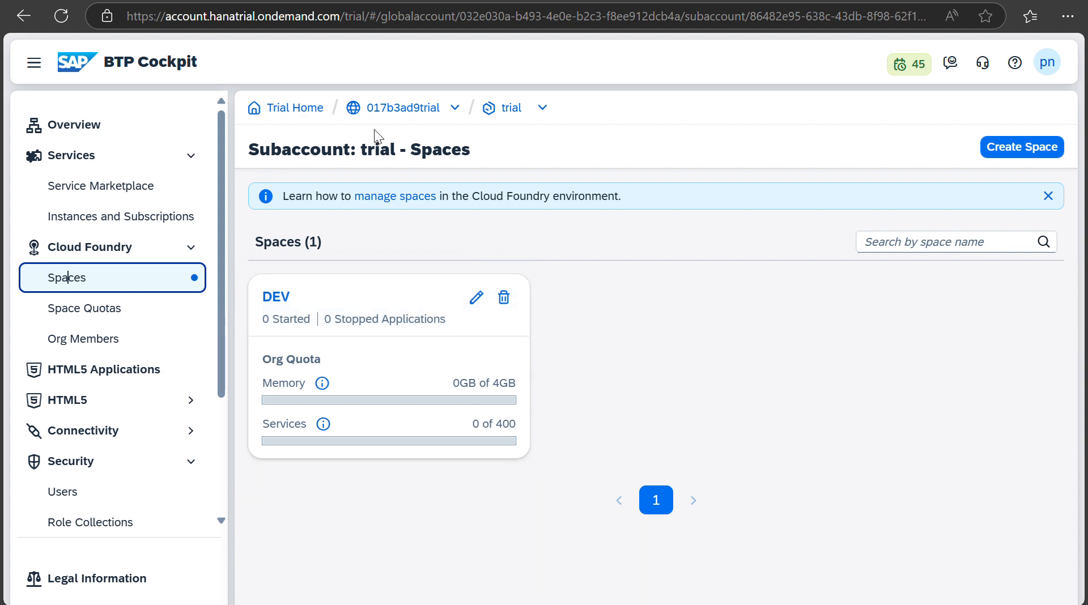
click(275, 0)
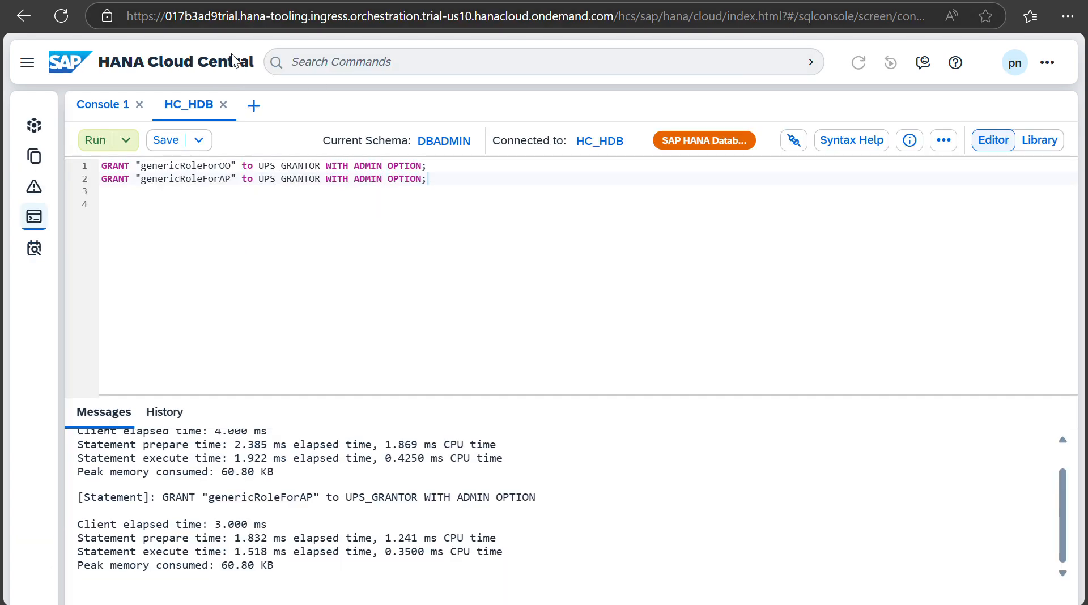
Step: Close the HC_HDB SQL console and copy HC_HDB's SQL endpoint from its instance details
click(223, 104)
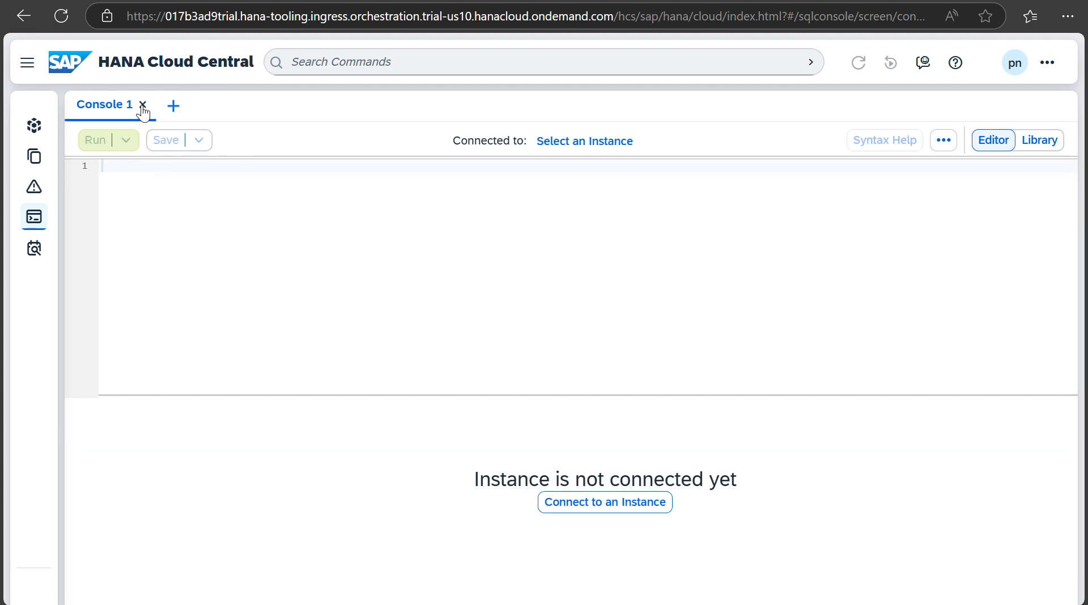
click(34, 127)
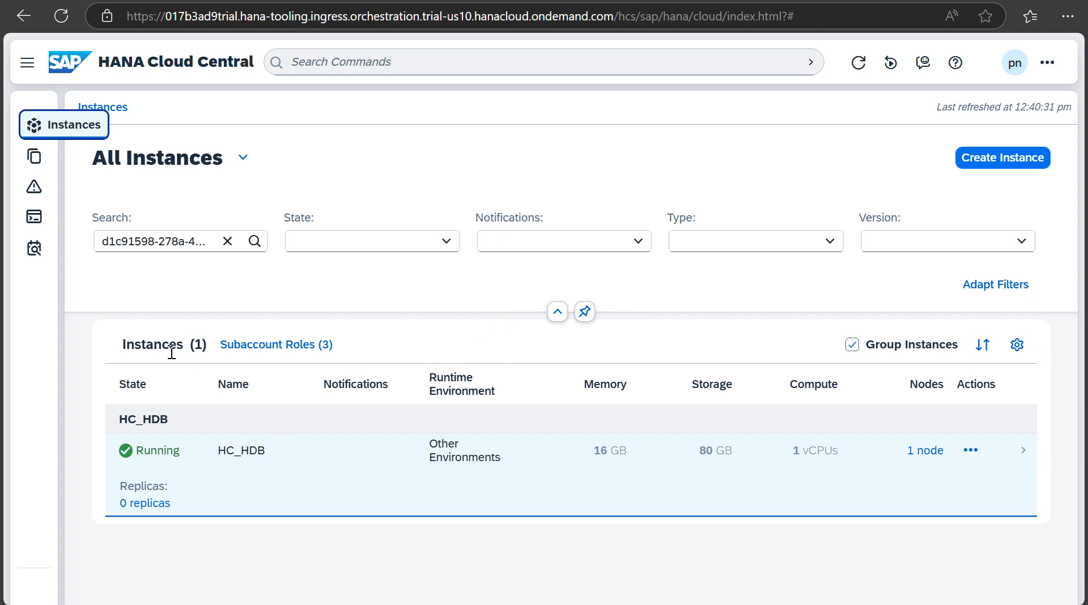
click(185, 465)
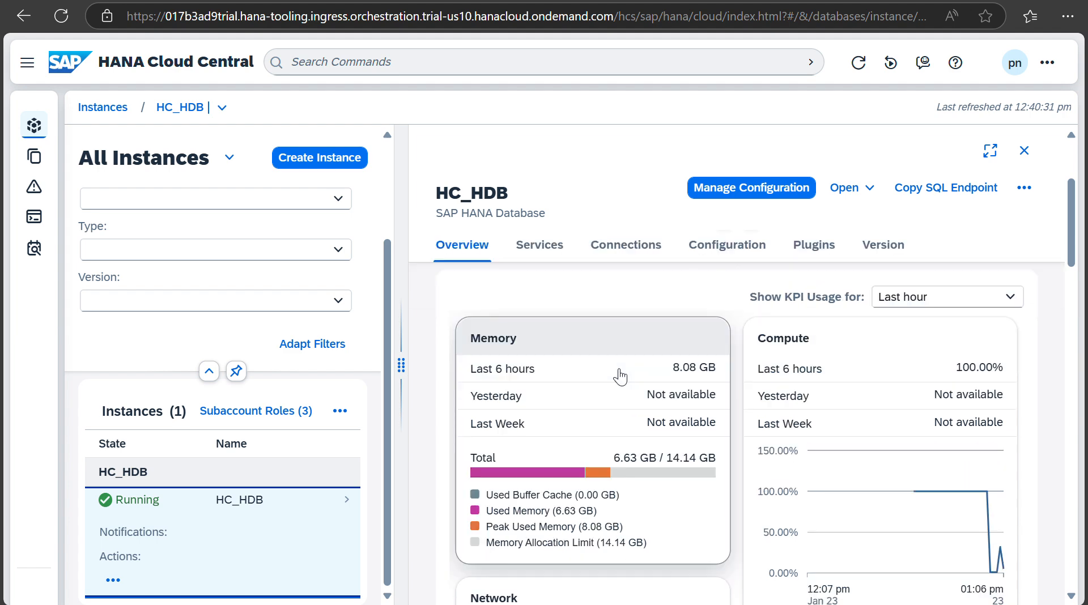
scroll(621, 375, down, 3)
scroll(621, 376, down, 5)
scroll(620, 377, up, 6)
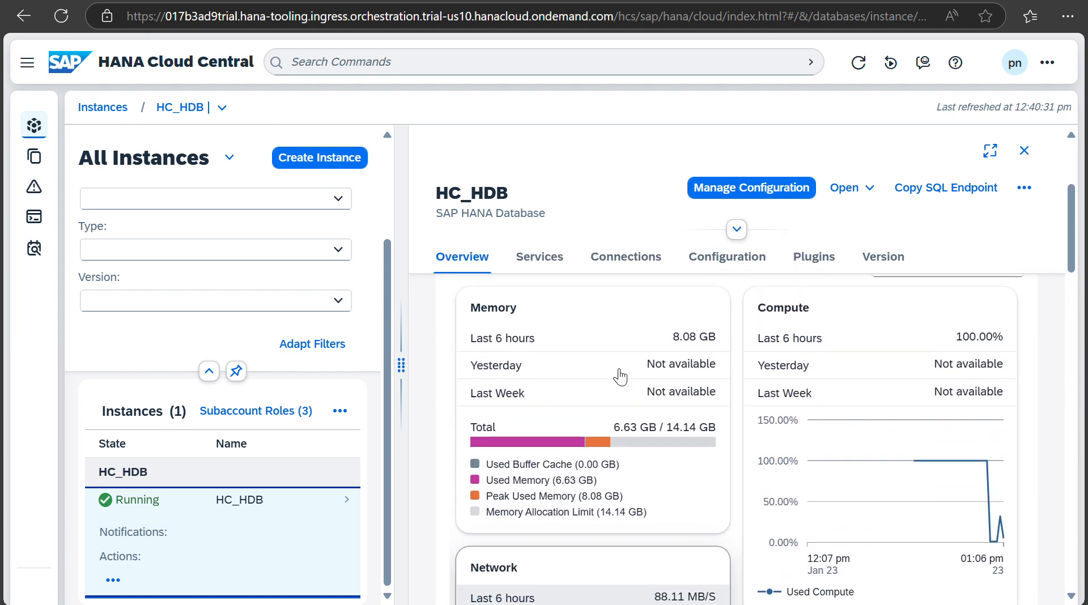
click(918, 187)
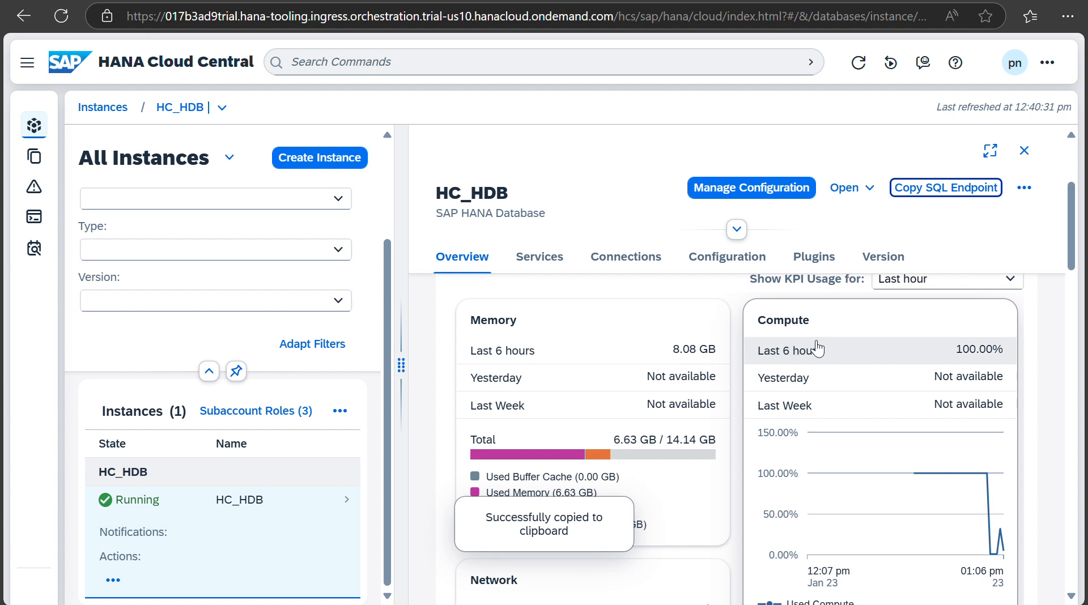
Step: Open HC_HDB's Manage Configuration page showing 16 GB memory, 80 GB disk, 256 GB data lake
scroll(640, 400, down, 15)
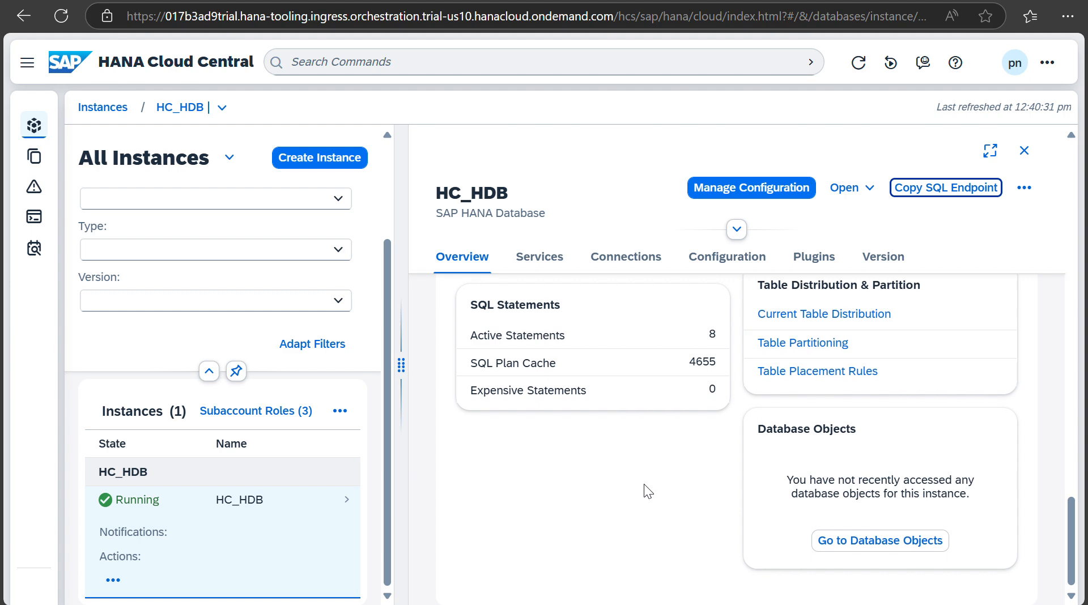
scroll(644, 484, up, 3)
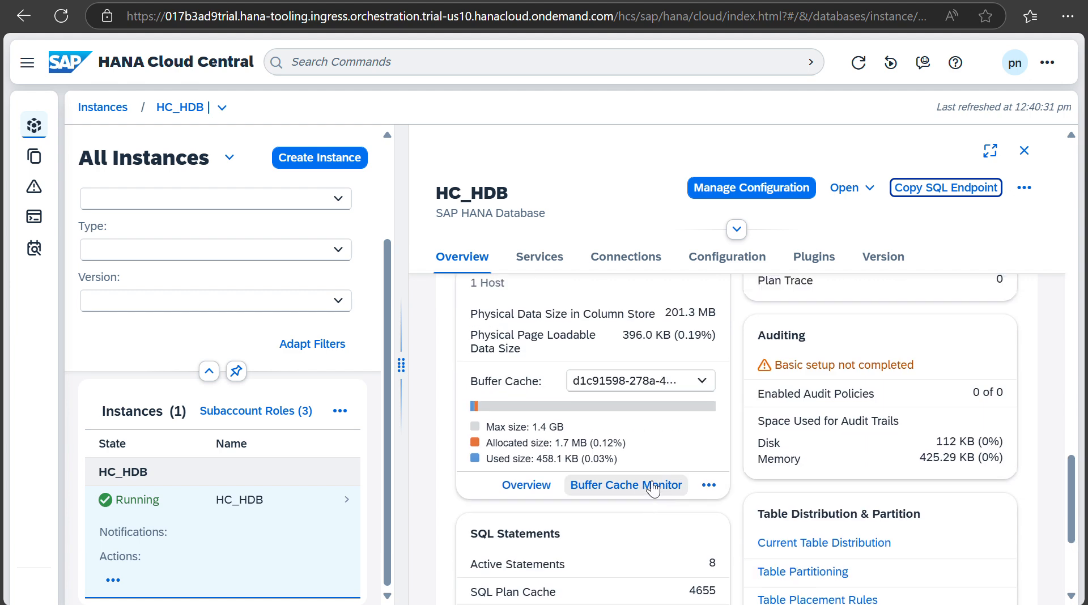
scroll(725, 456, up, 3)
scroll(729, 451, up, 3)
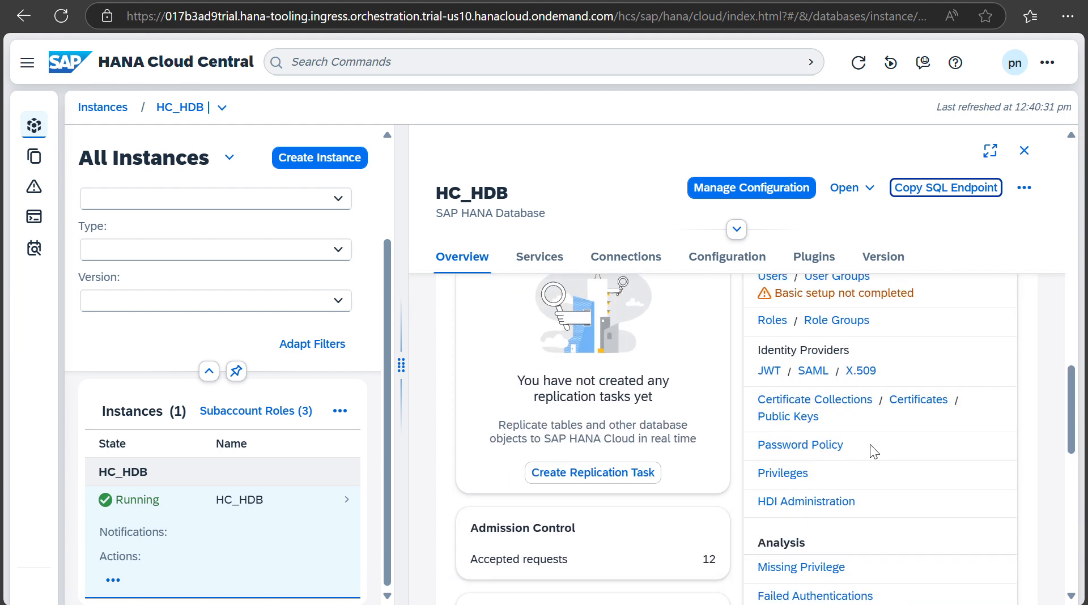
scroll(875, 448, up, 3)
scroll(876, 446, up, 3)
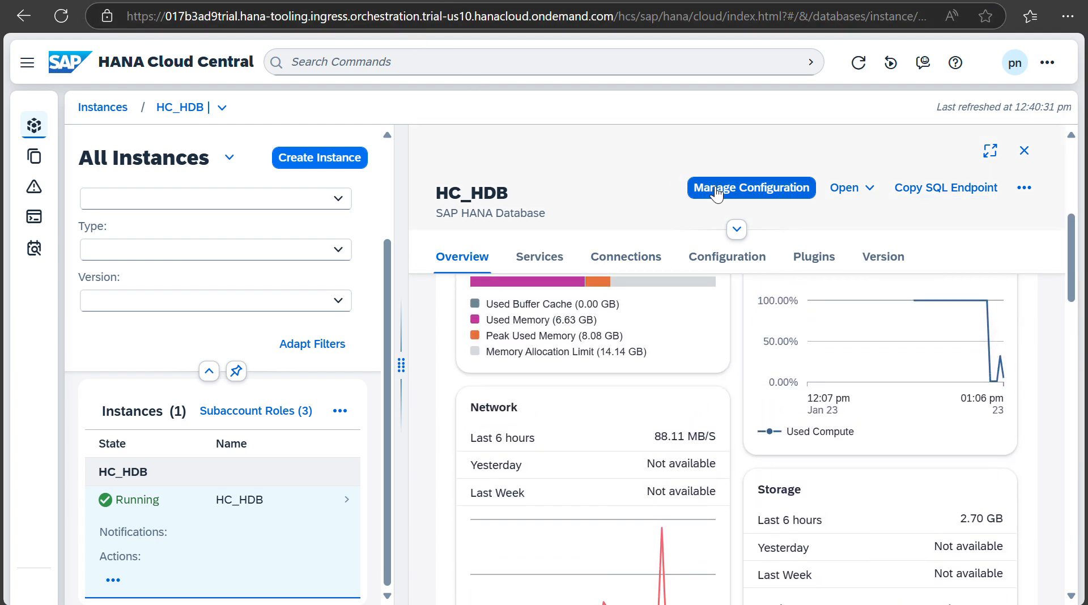
click(734, 190)
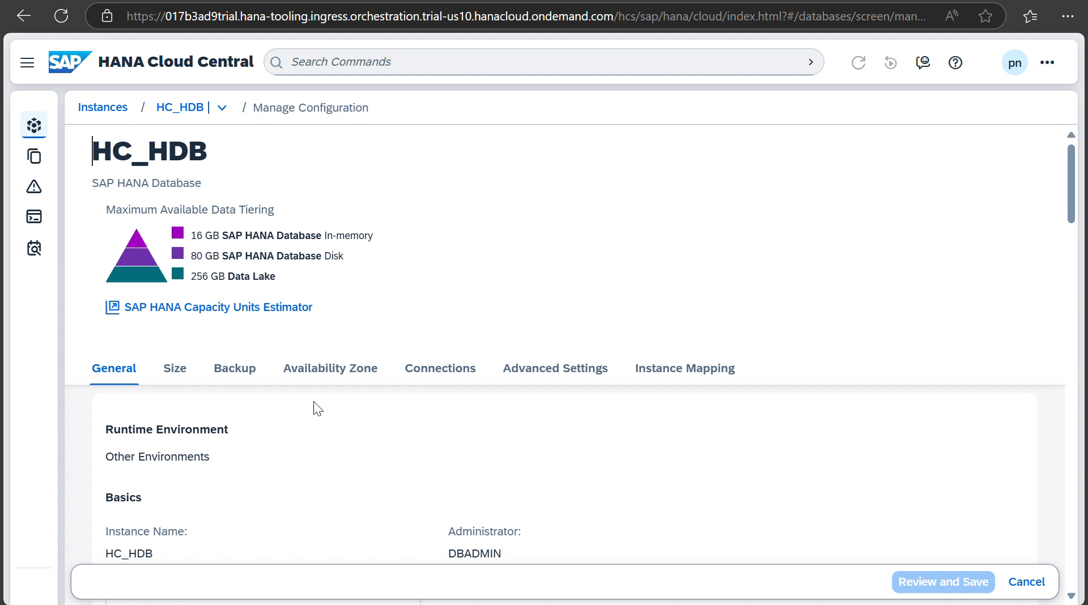
Step: Add a new Cloud Foundry row under HC_HDB's Instance Mapping, then return to BTP Cockpit's Spaces page
click(667, 374)
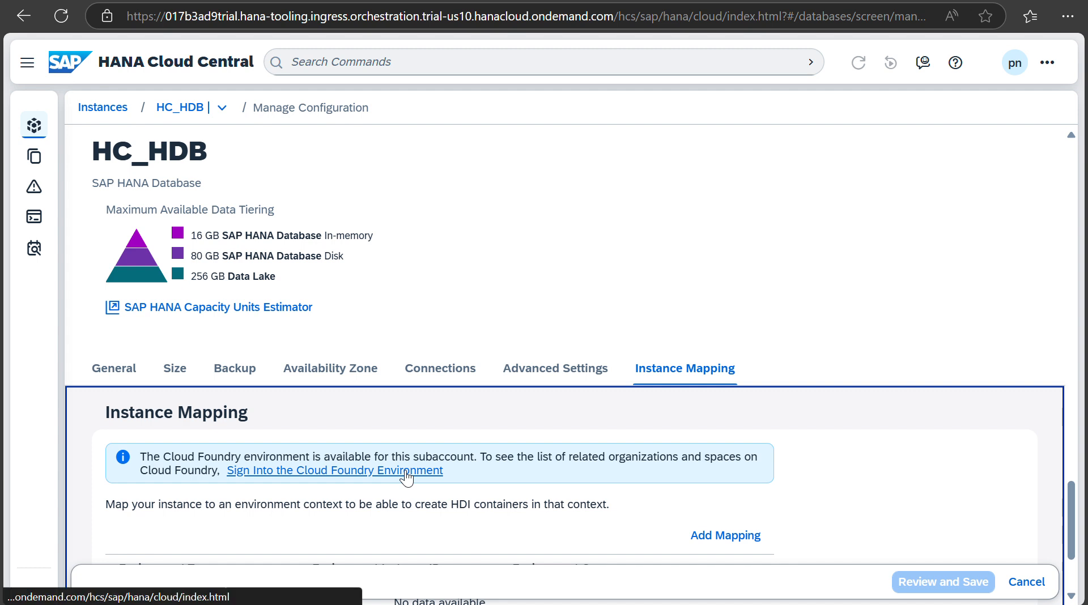
scroll(577, 480, down, 2)
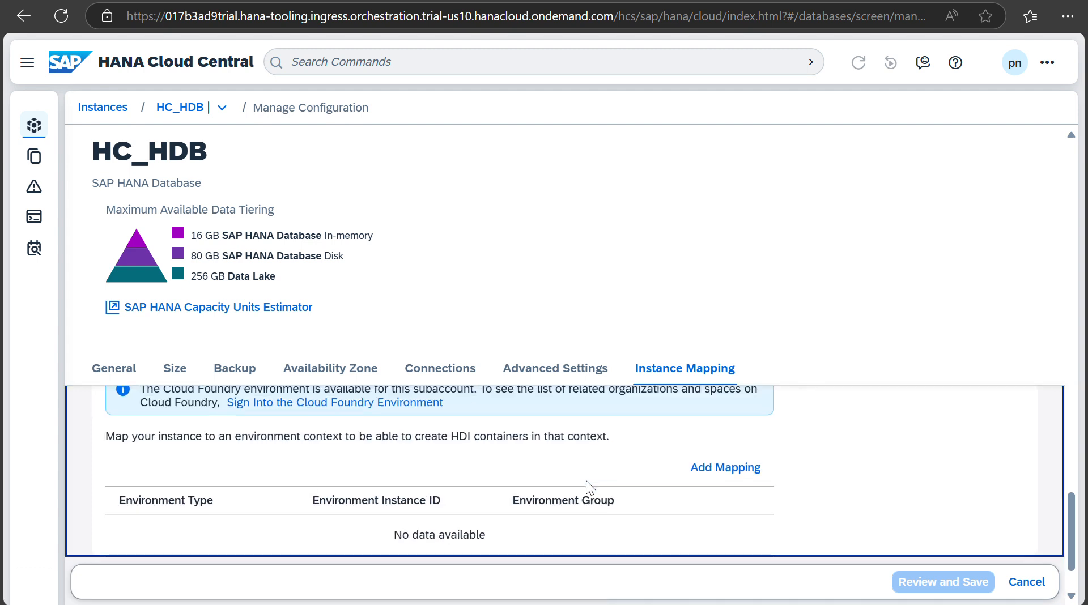
click(713, 477)
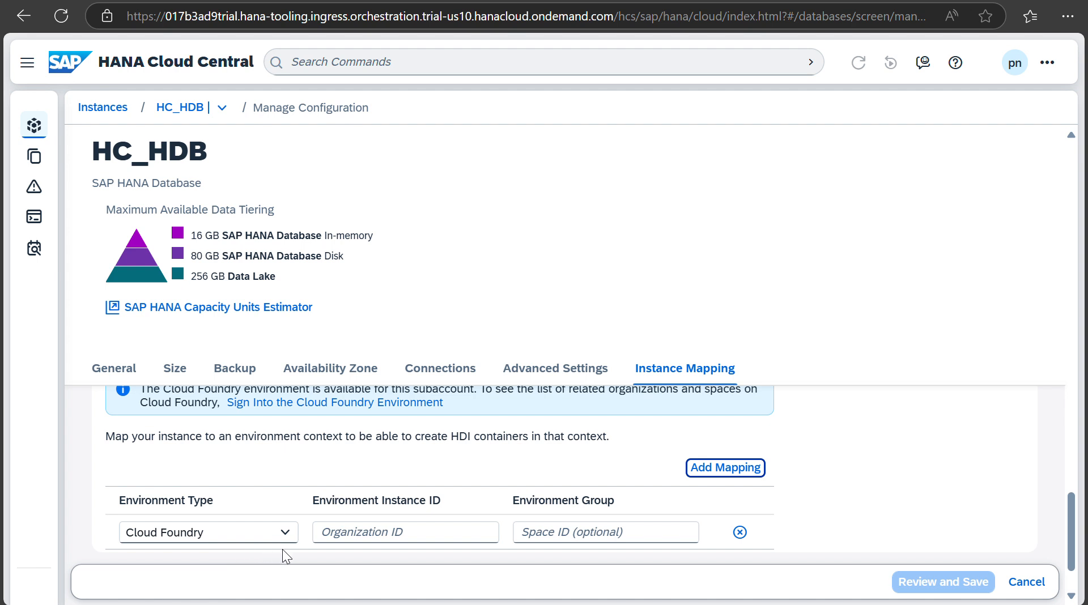
click(454, 533)
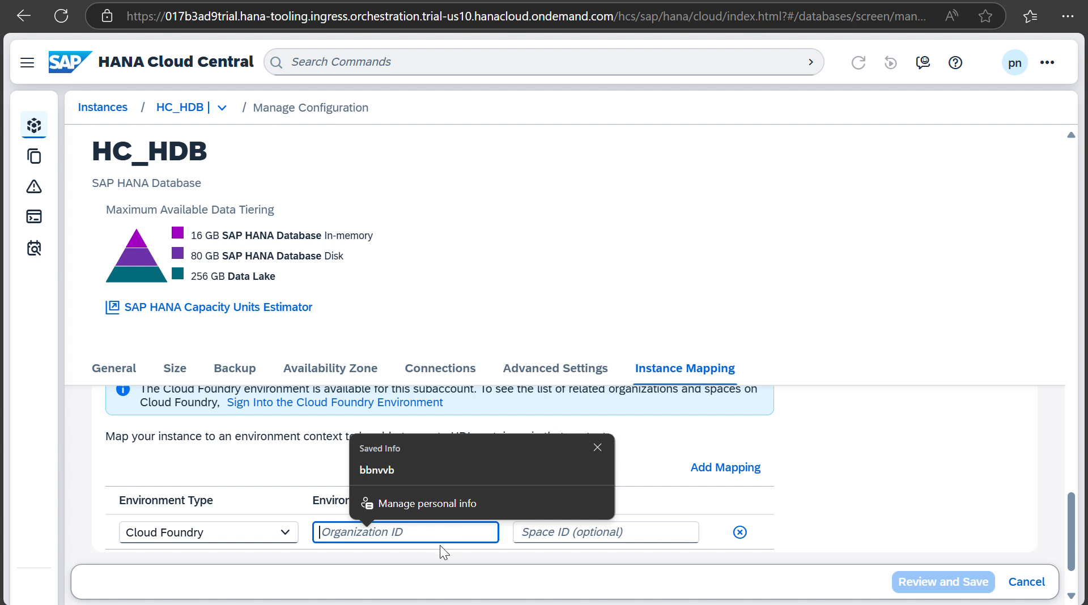
click(312, 549)
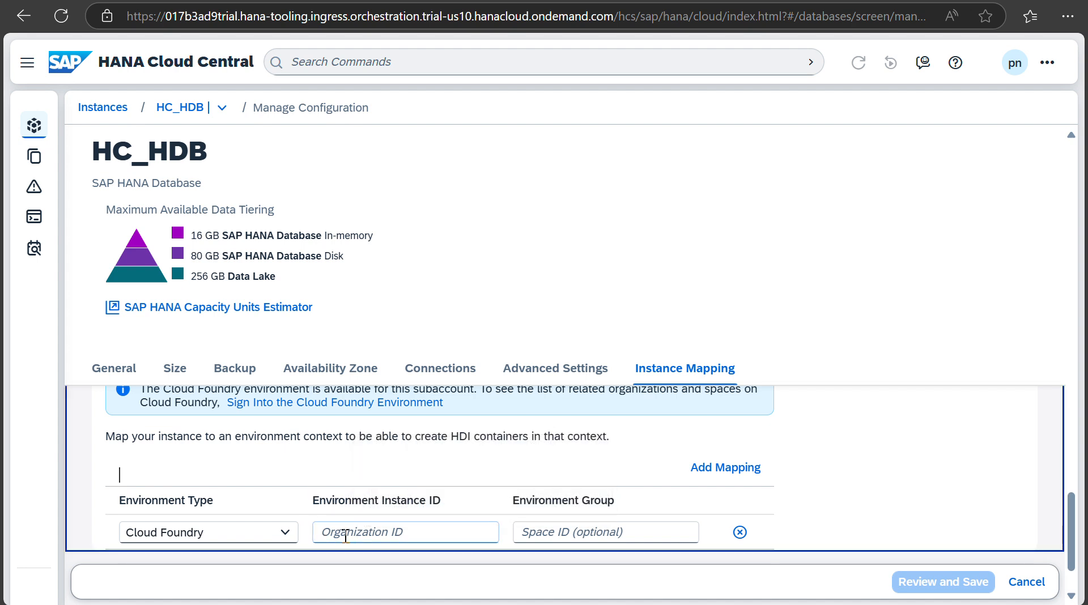
click(173, 1)
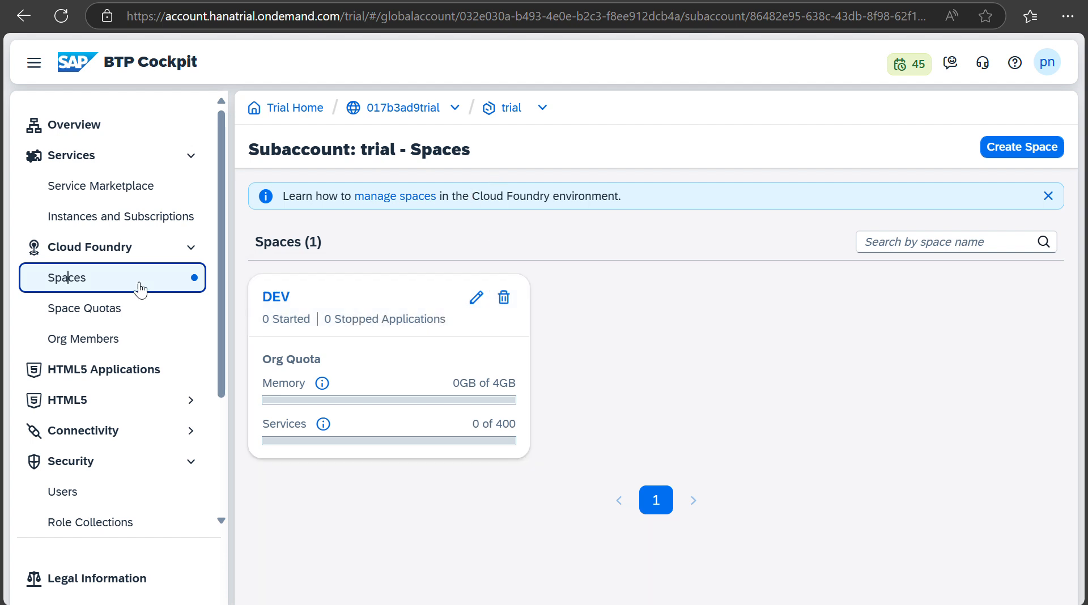
Step: Copy the Cloud Foundry Org ID from the trial subaccount overview and return to HANA Cloud Central
click(511, 109)
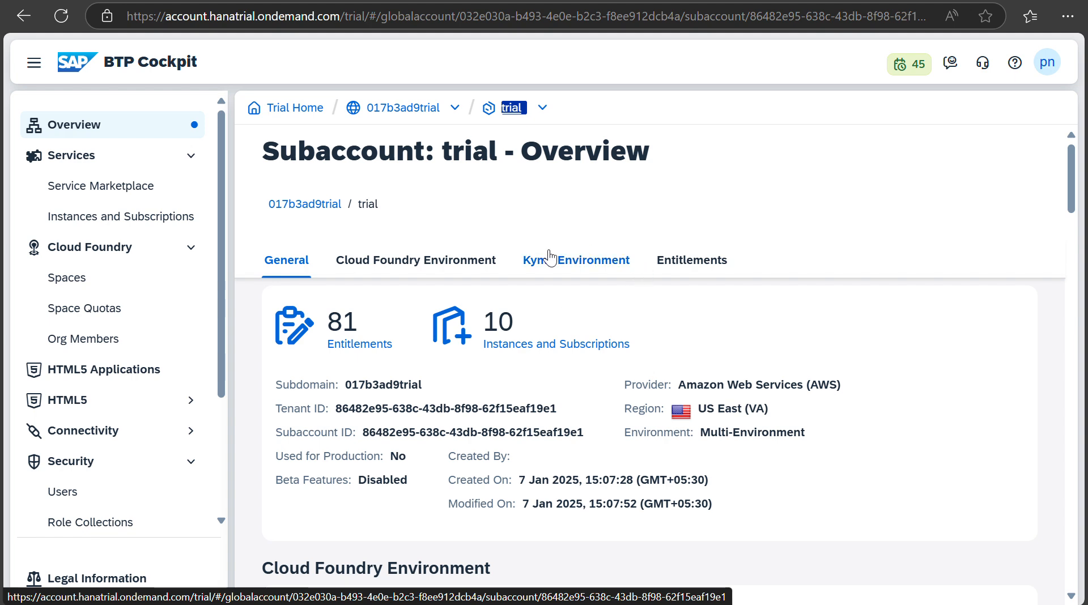
click(459, 263)
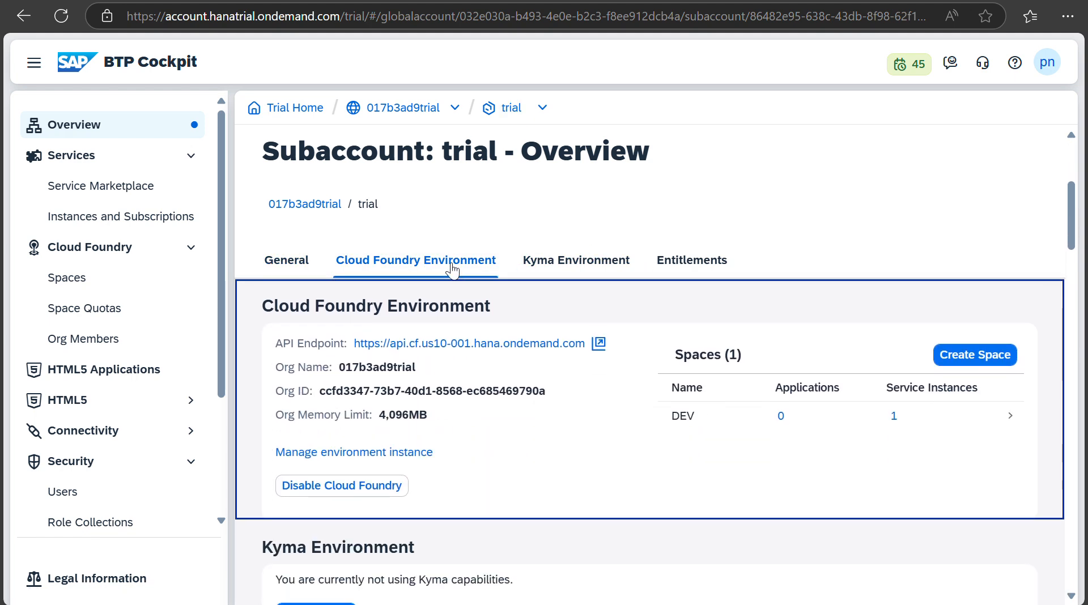
drag(540, 390, 317, 398)
key(ctrl+c)
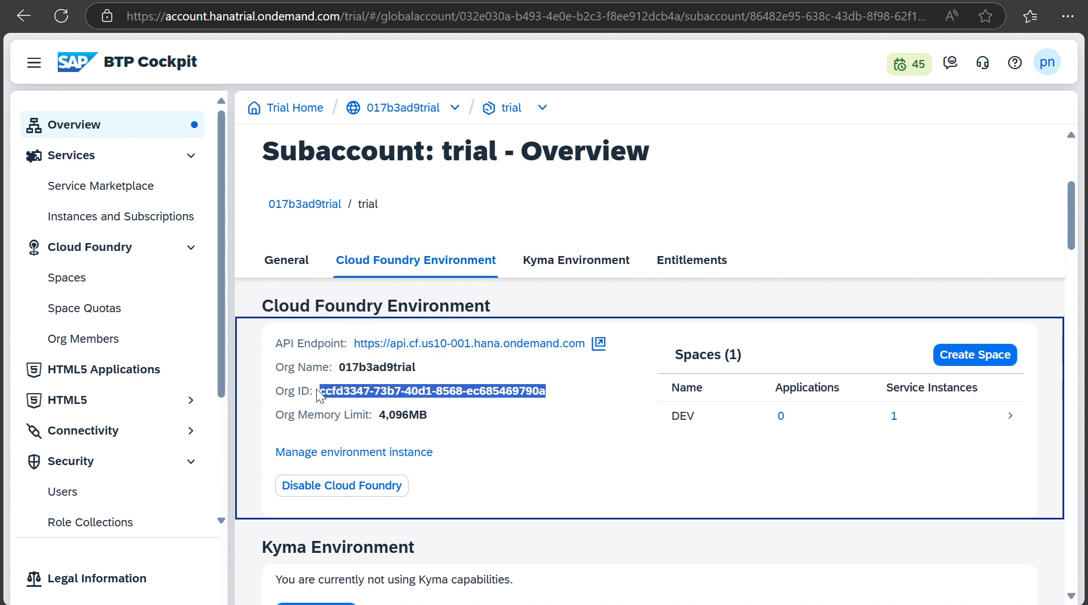
key(ctrl+Tab)
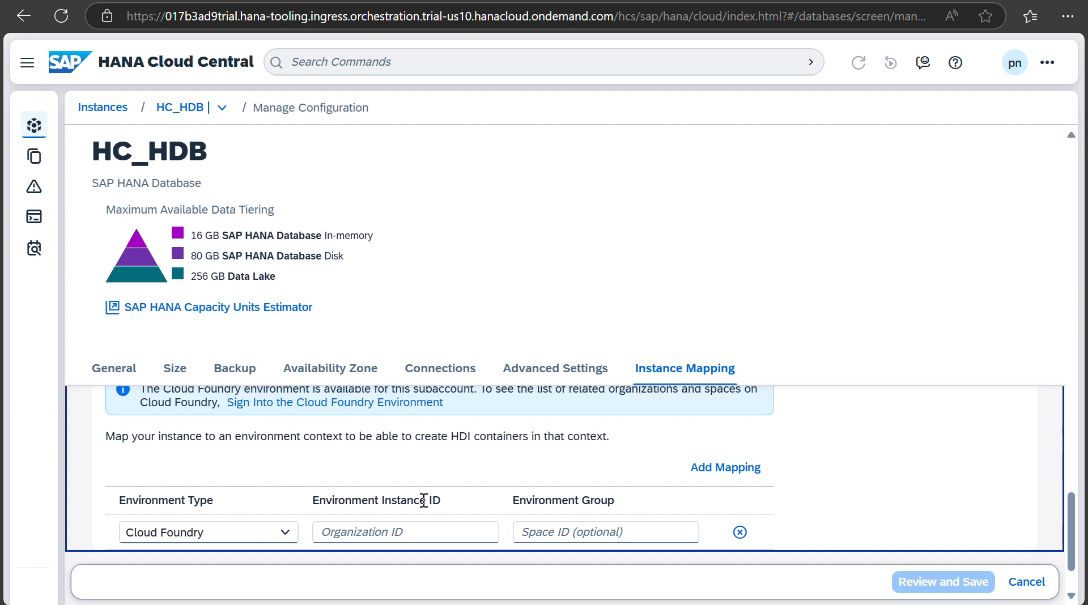
Step: Paste the copied Org ID into the mapping and remove its leading space
click(415, 534)
key(ctrl+v)
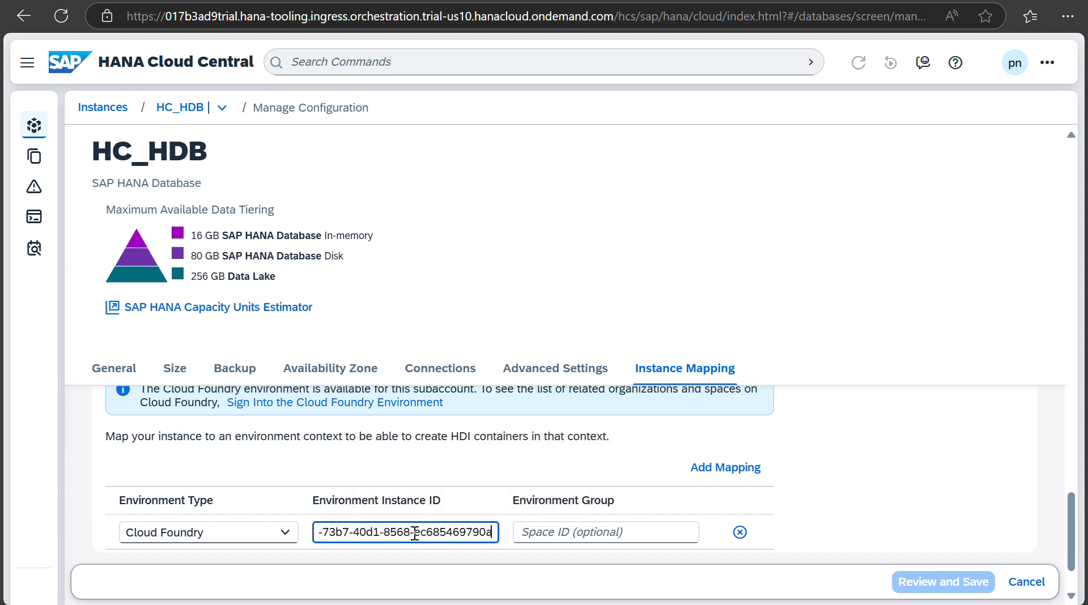
click(828, 495)
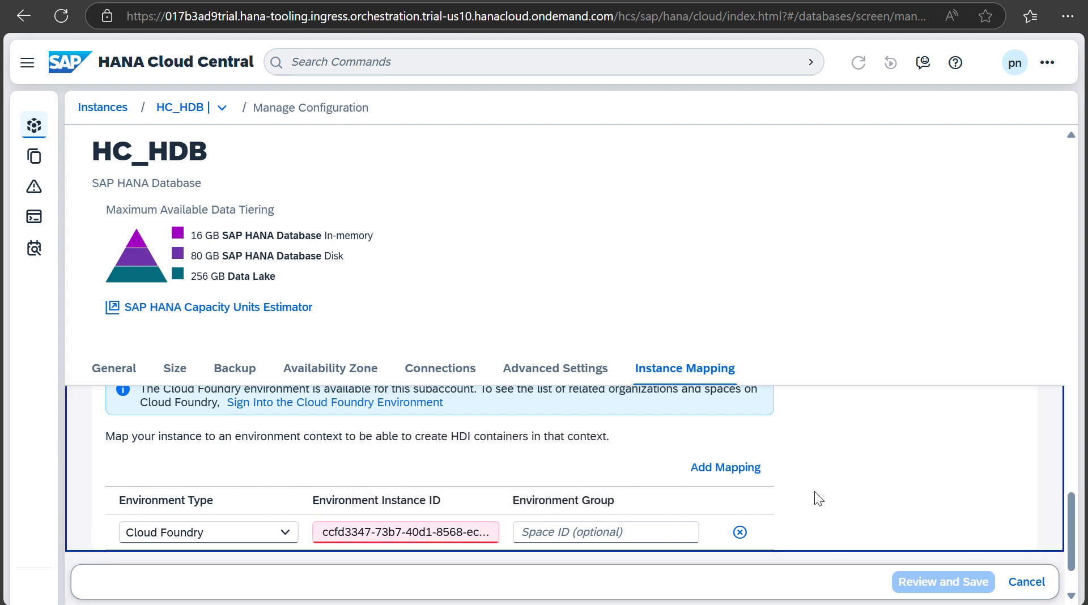
click(361, 533)
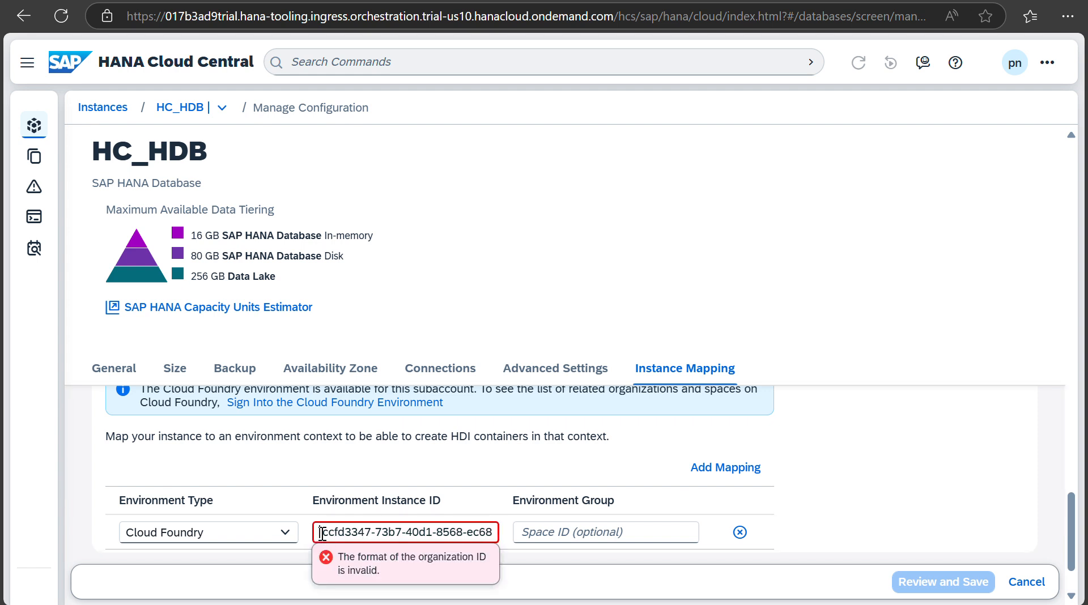
key(BackSpace)
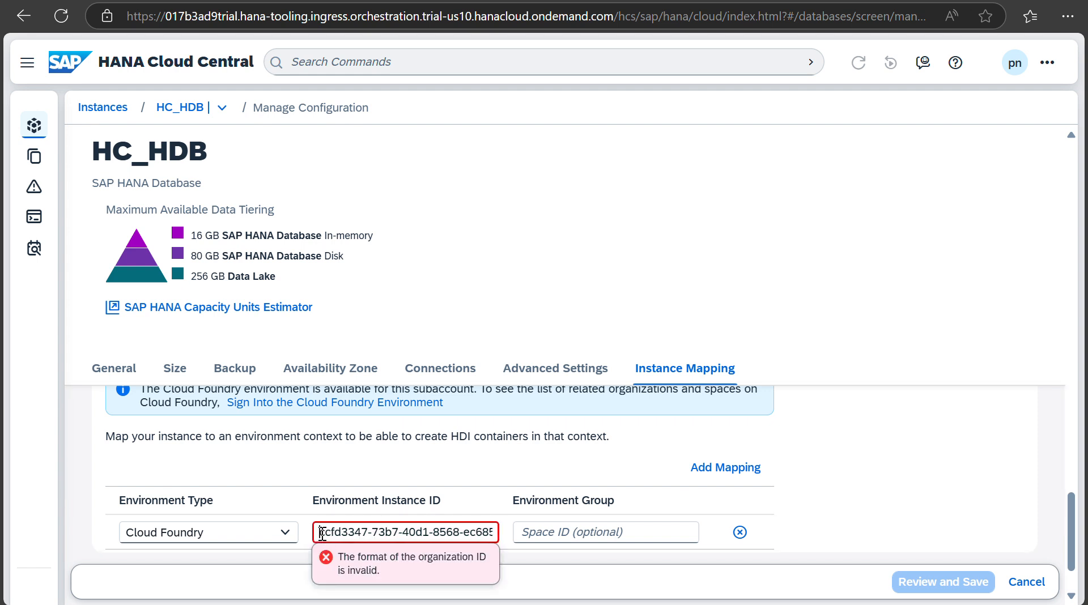
click(859, 503)
Step: Keep Cloud Foundry as environment type and clear the rejected DEV space entry
click(653, 533)
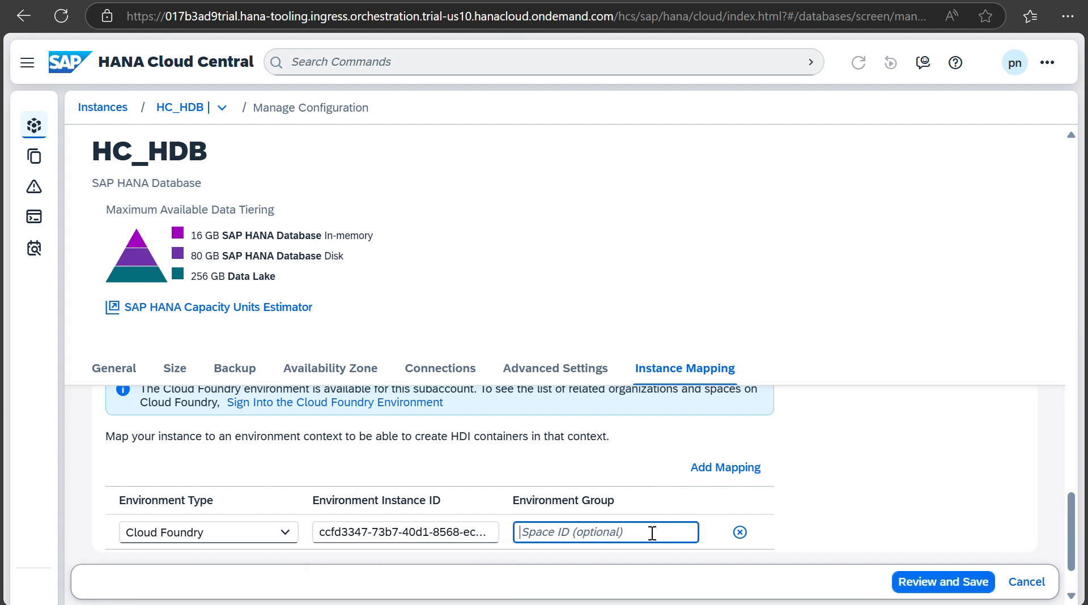
text(DEV)
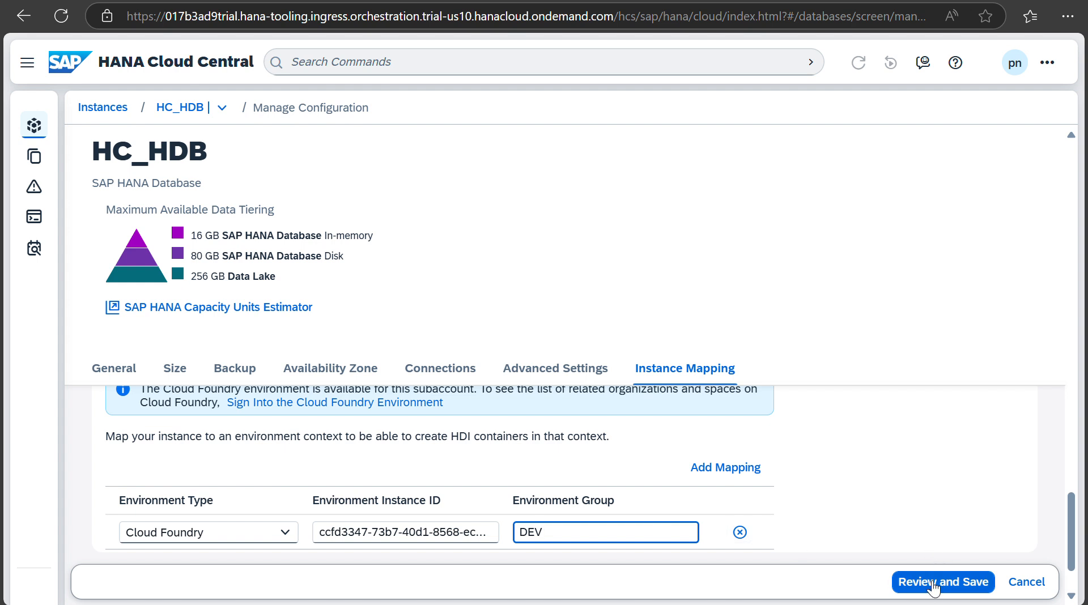
click(285, 533)
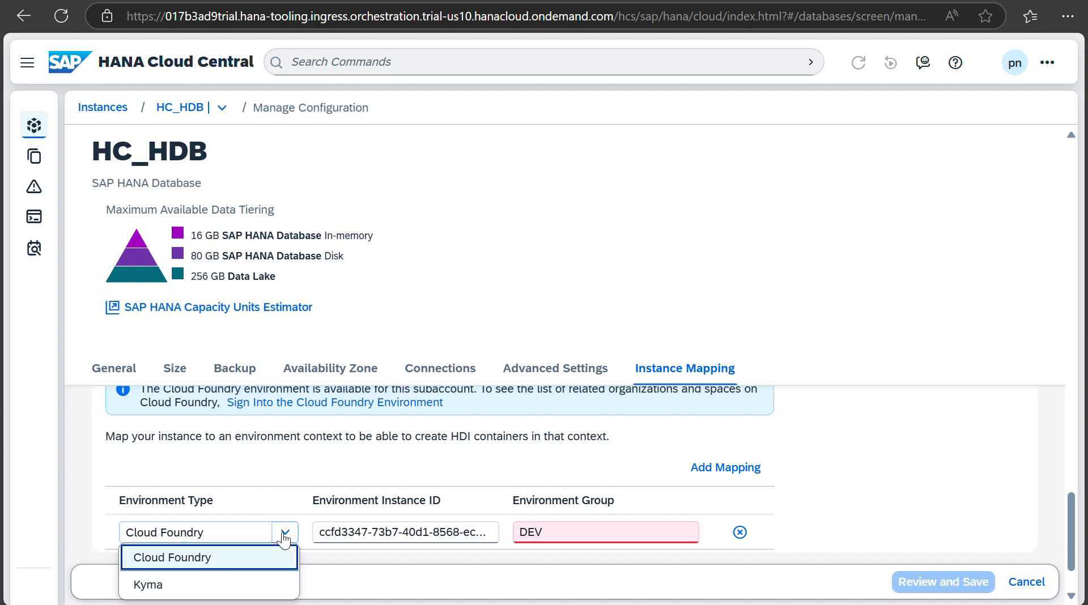
click(285, 536)
click(832, 521)
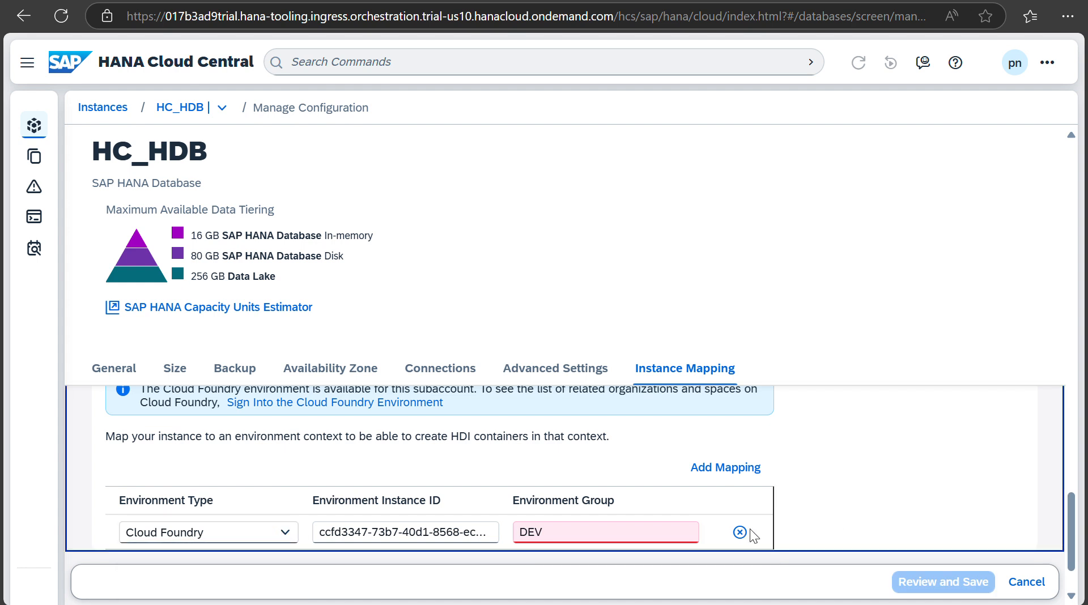
click(665, 536)
key(BackSpace)
key(BackSpace)
key(BackSpace)
click(931, 513)
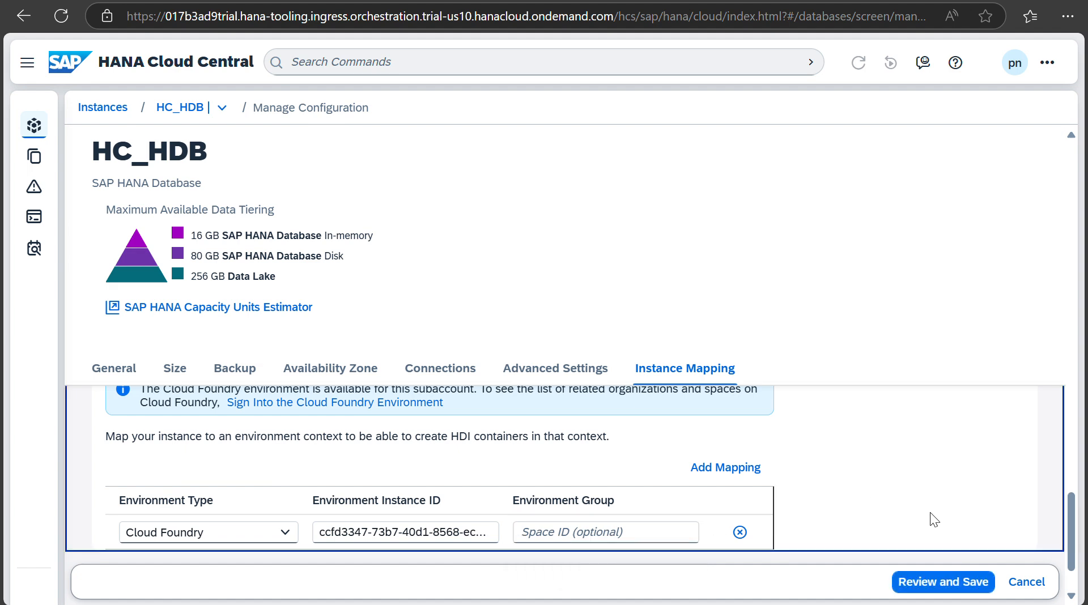
Step: Save the instance mapping, applying the changes without a database restart
click(935, 584)
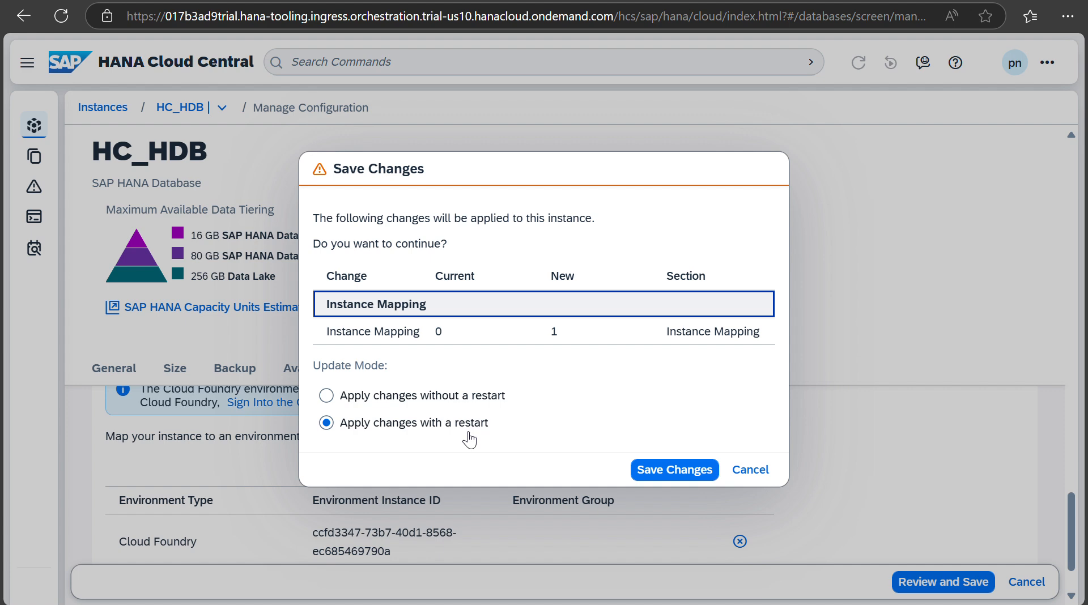
click(328, 396)
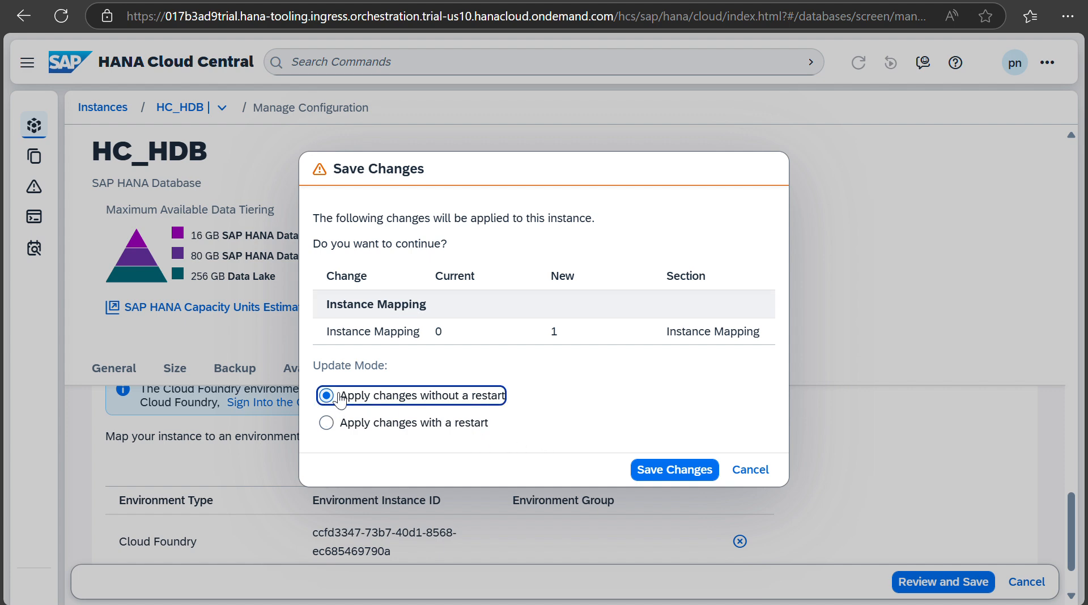
click(684, 469)
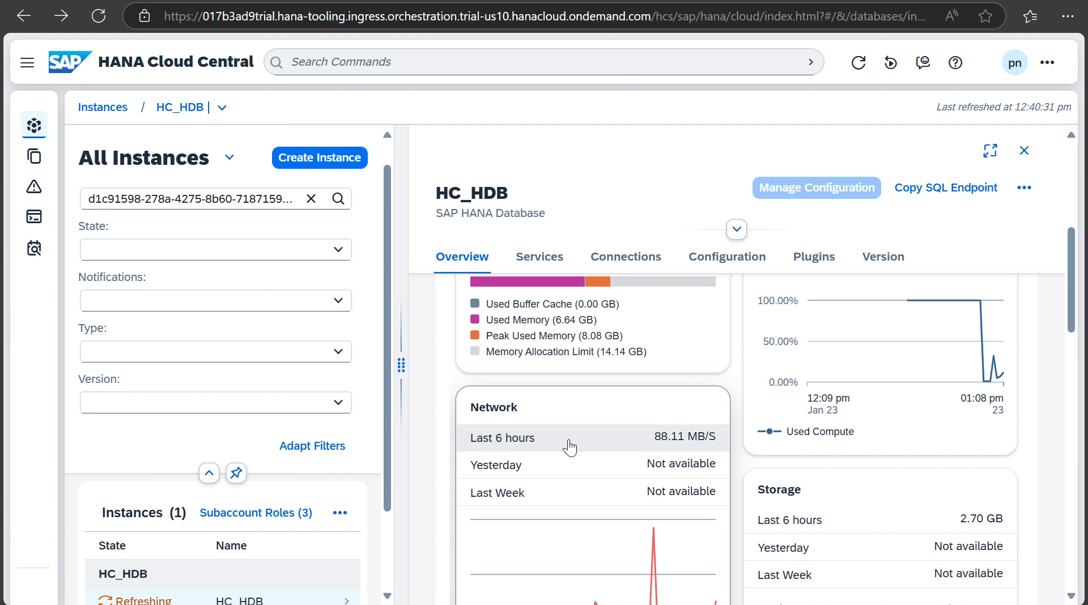
scroll(569, 448, down, 3)
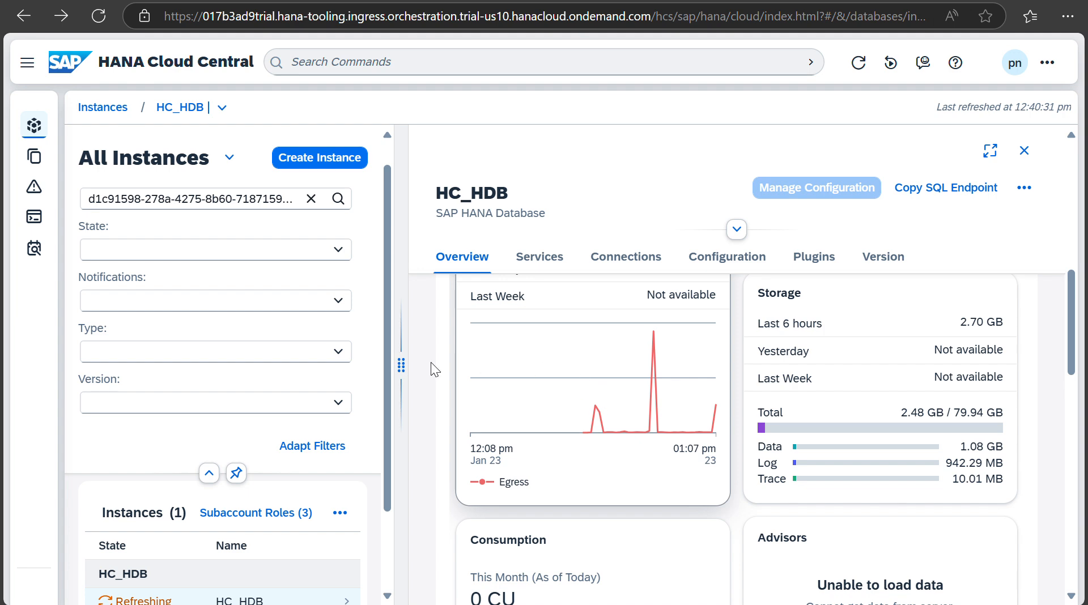
key(ctrl+Tab)
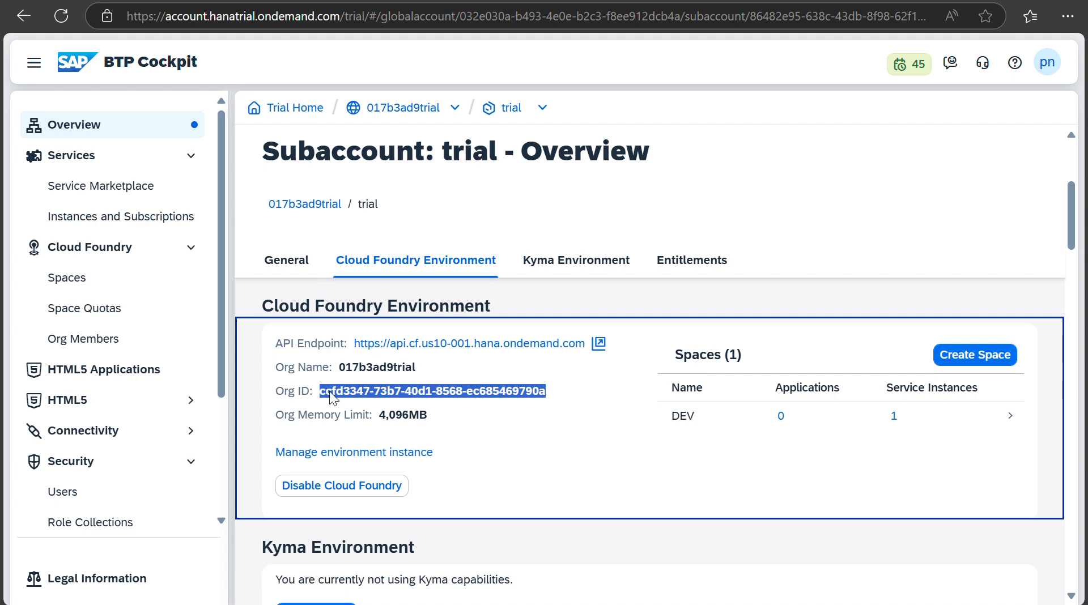
Step: Go to Services > Service Marketplace listing 50 services and click into its search field
scroll(471, 490, down, 4)
scroll(470, 490, down, 3)
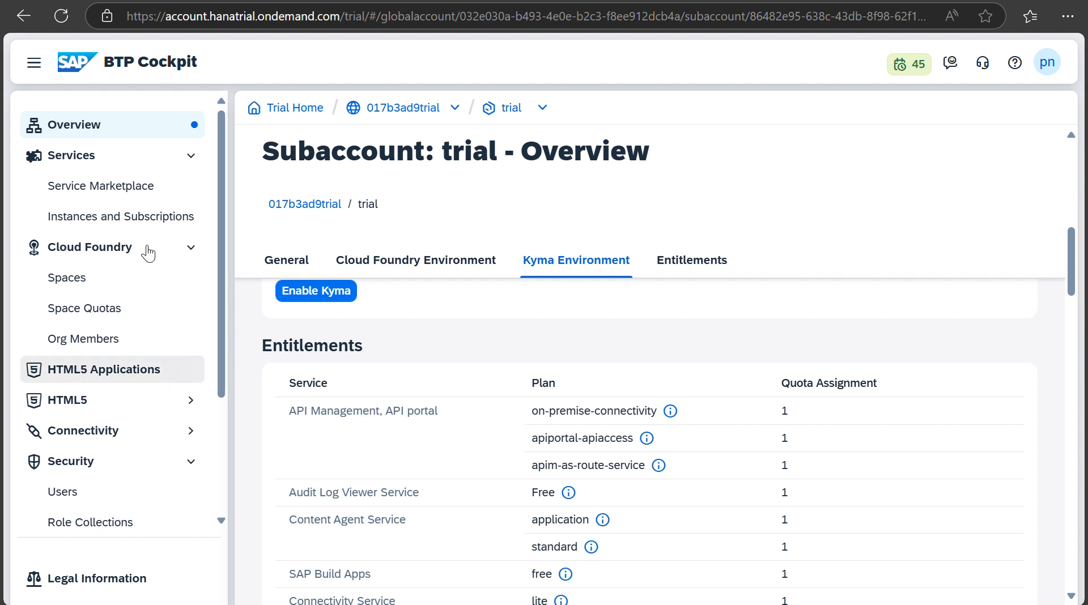
click(144, 219)
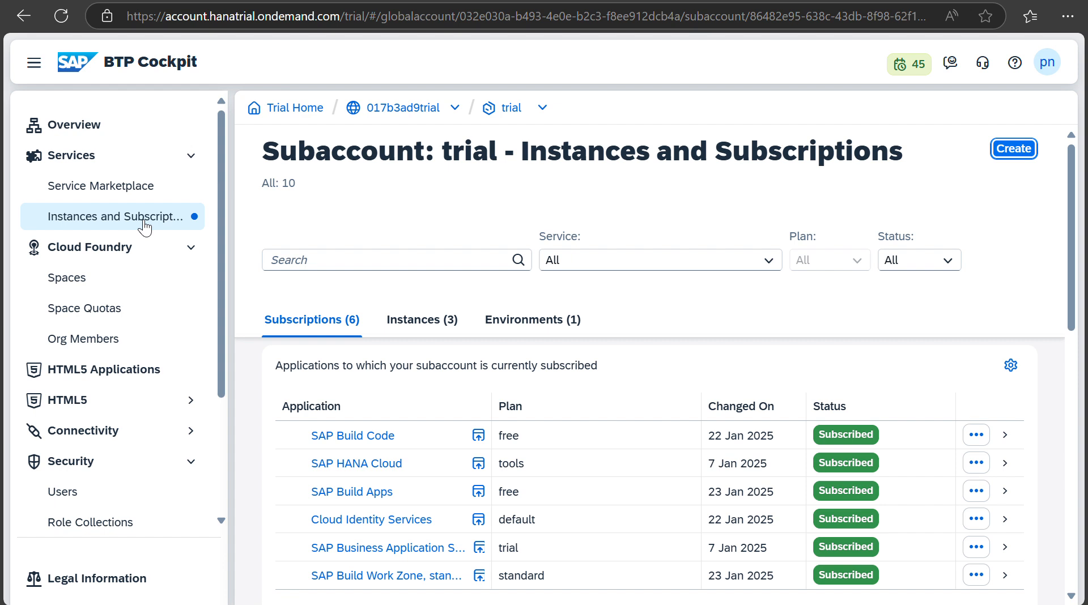
click(126, 168)
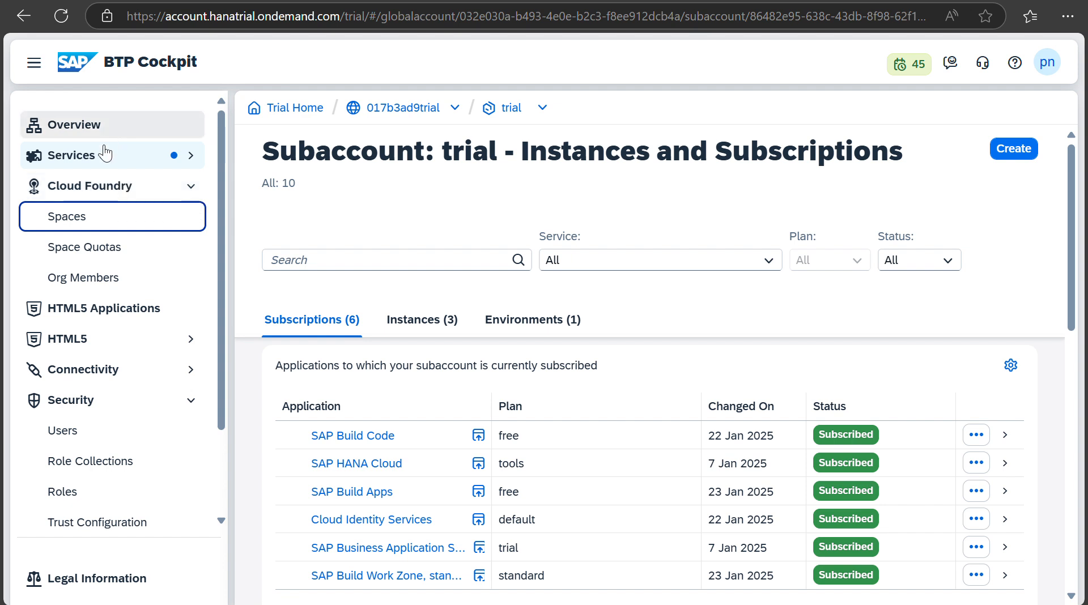
click(102, 154)
click(109, 192)
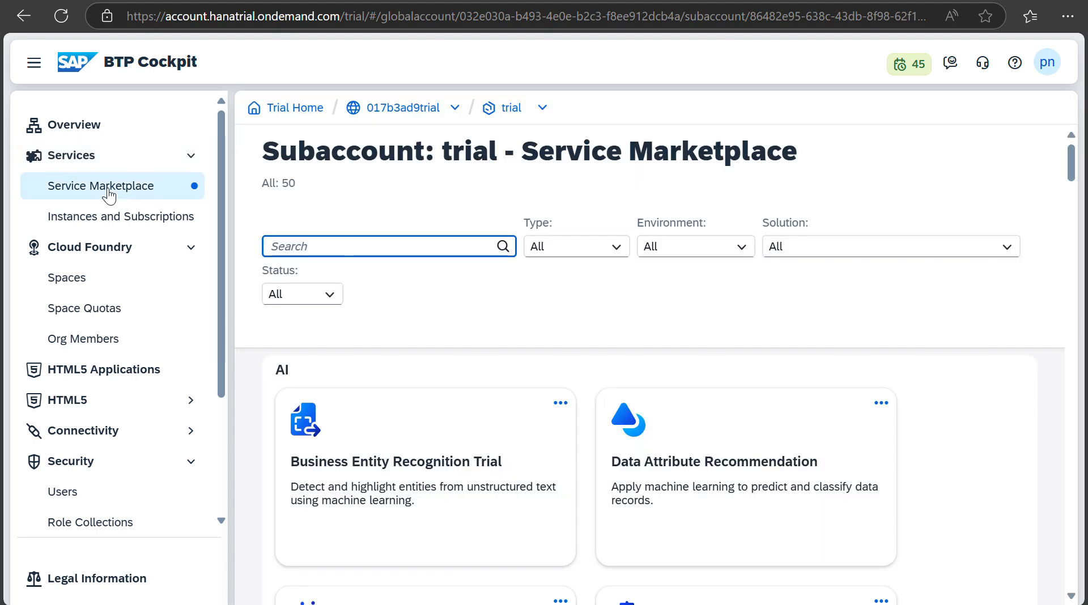
scroll(444, 366, down, 5)
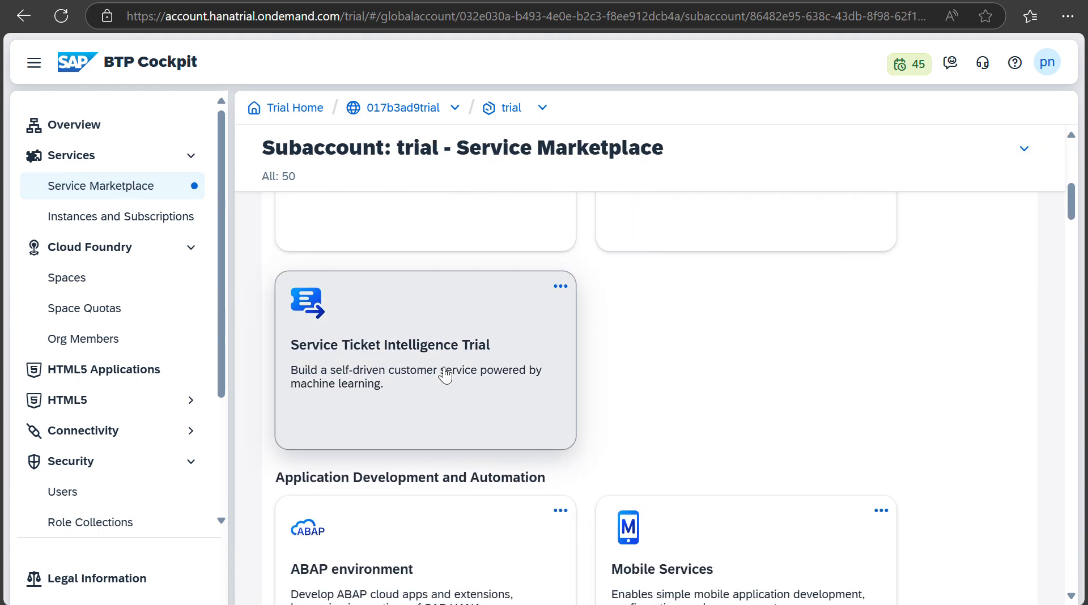
scroll(445, 375, down, 15)
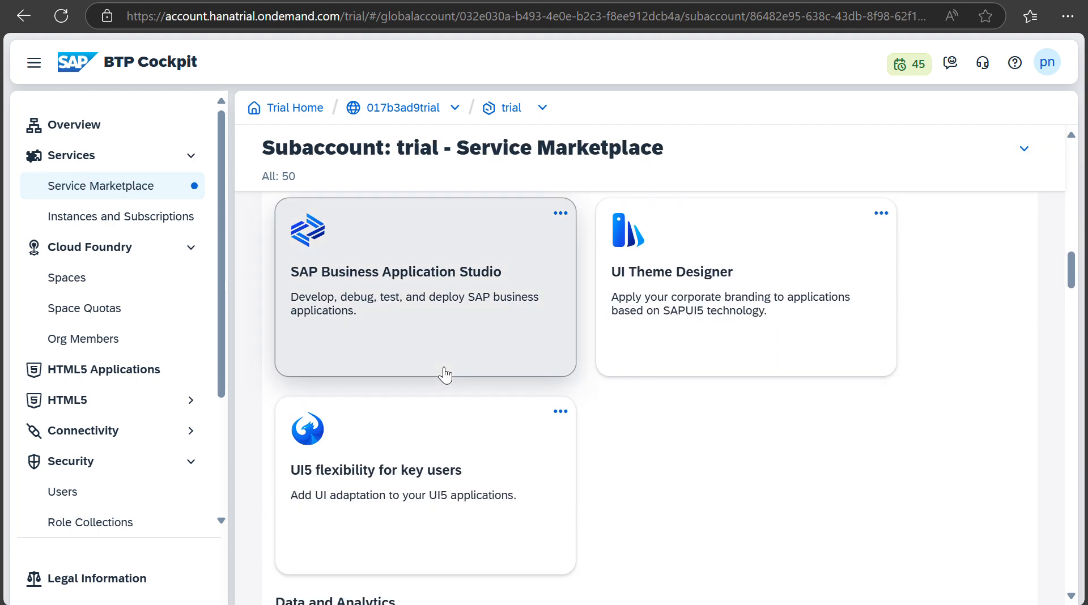
scroll(445, 375, up, 15)
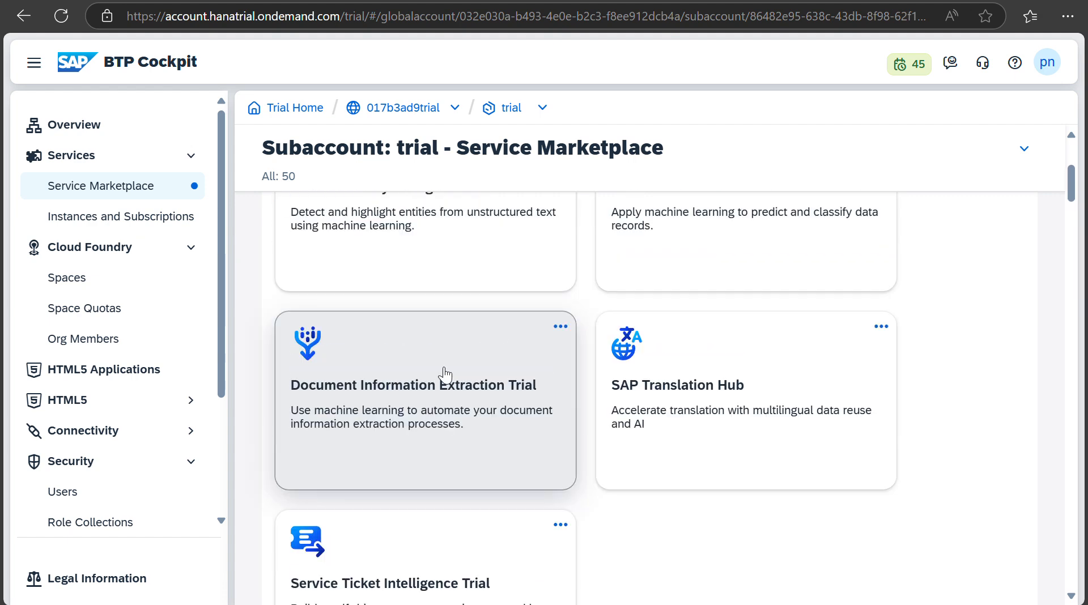
scroll(445, 374, up, 5)
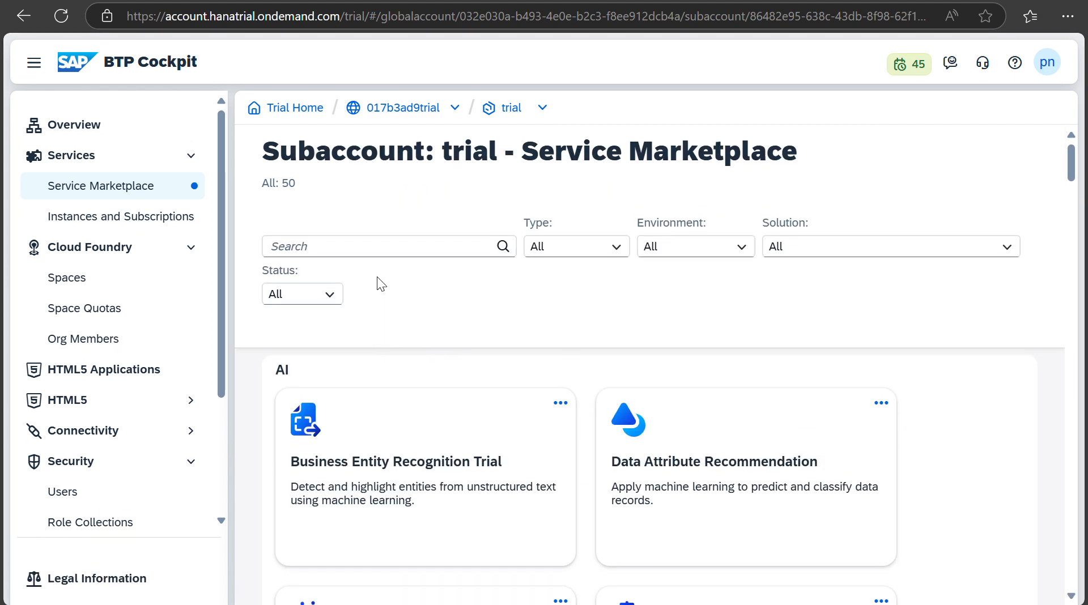
click(375, 245)
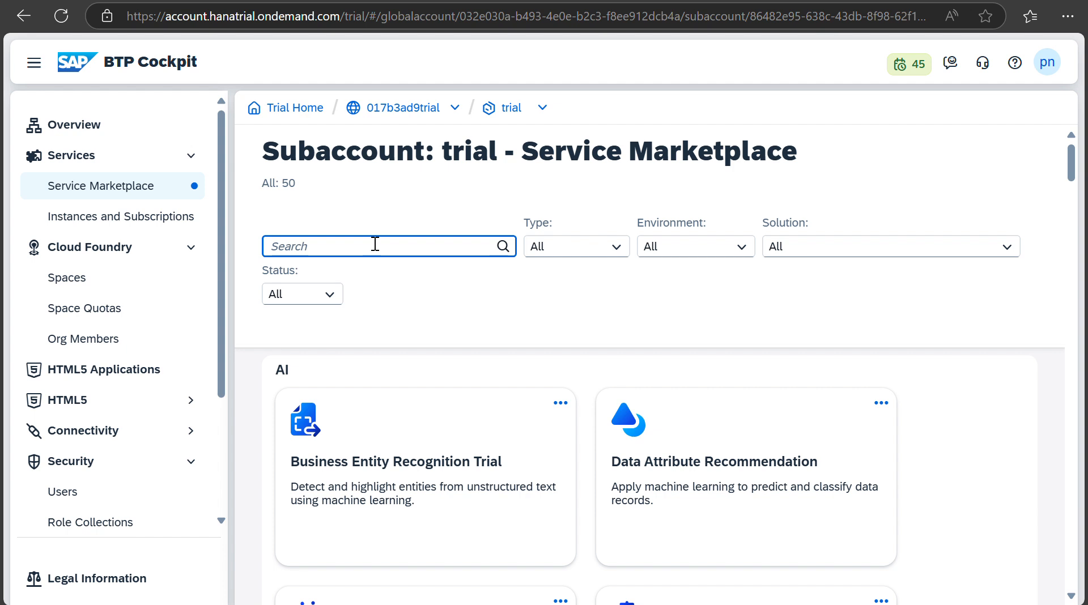
Step: Search 'HANA' and choose Create on the SAP HANA Schemas & HDI Containers card
text(HANA)
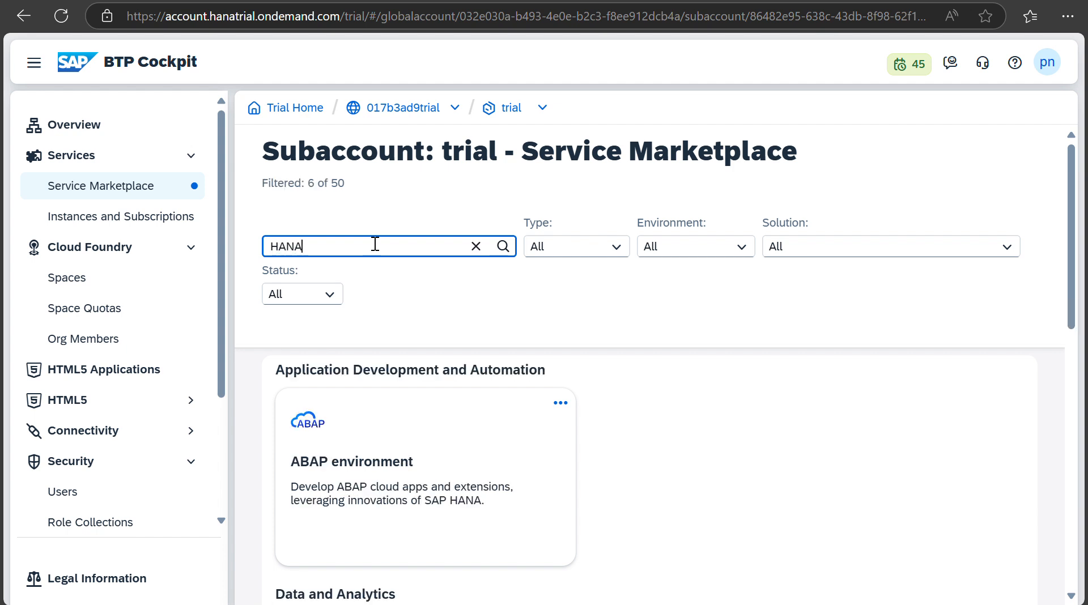
scroll(717, 544, down, 5)
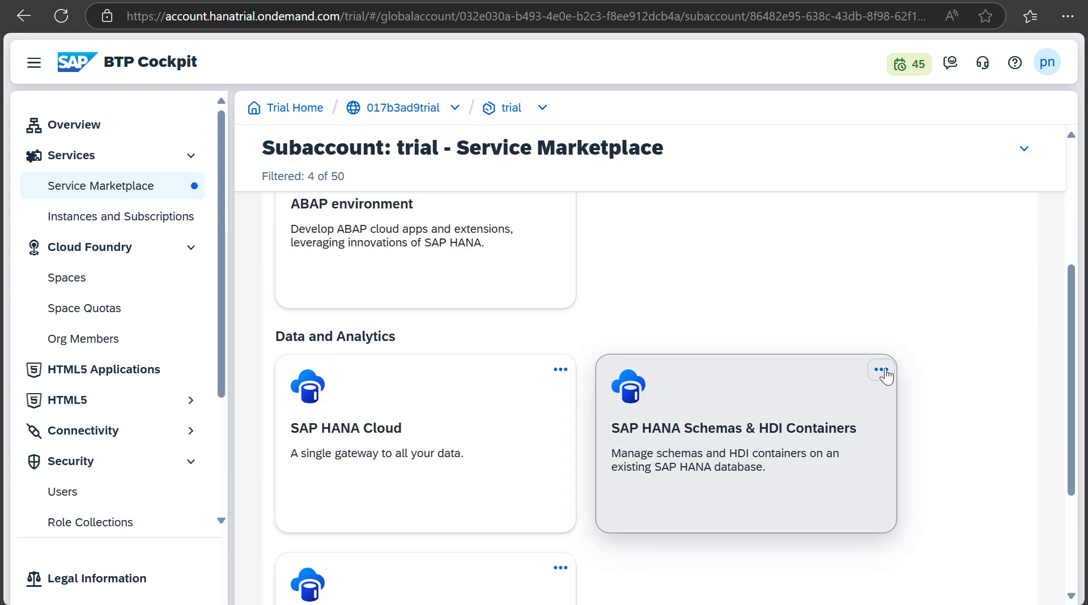
click(882, 372)
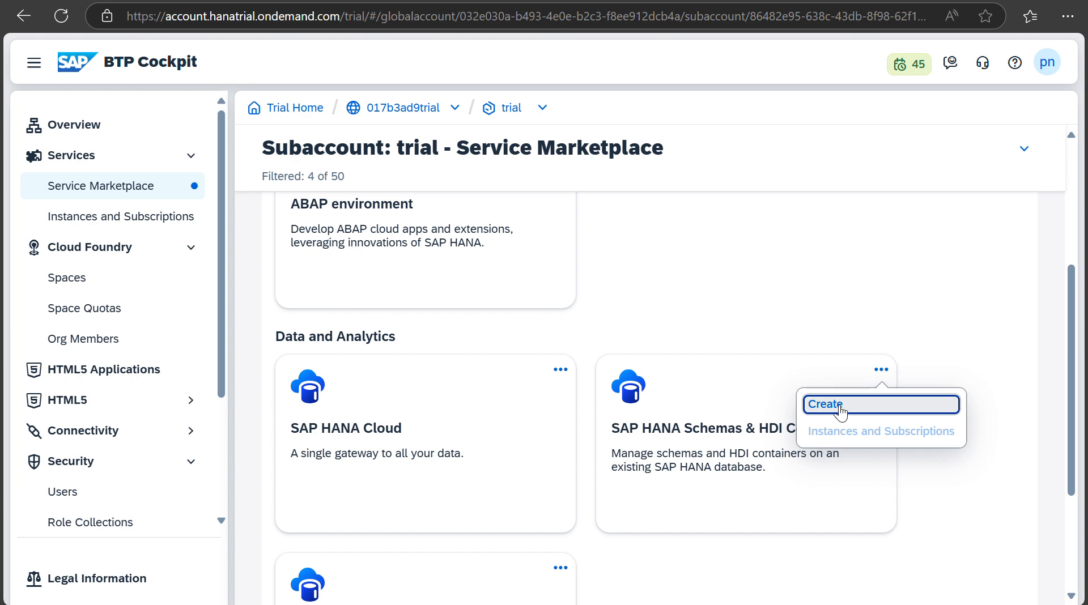
click(841, 407)
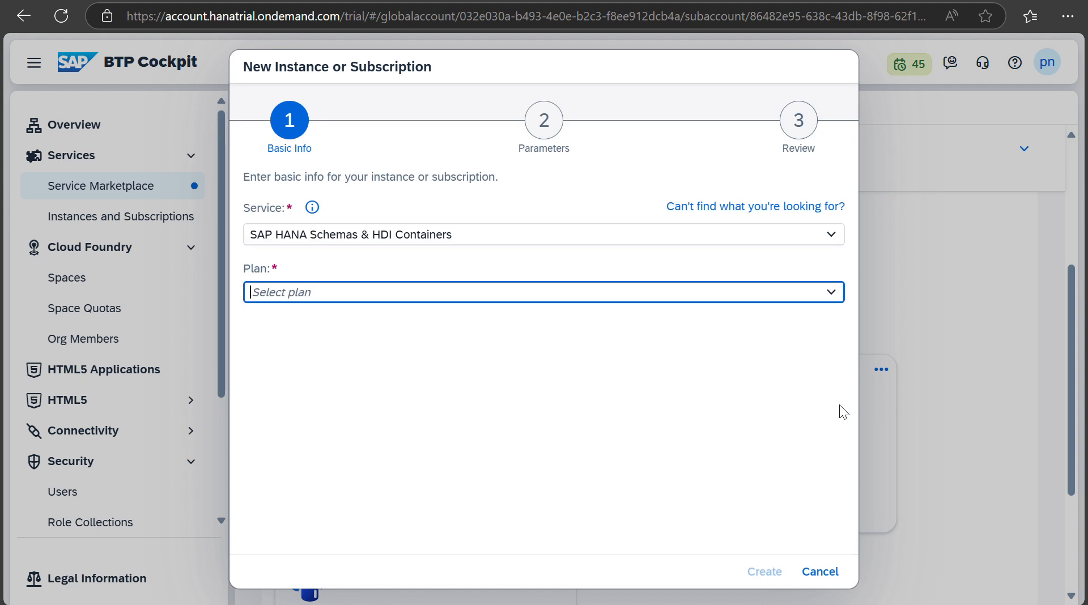
Step: Choose the hdi-shared plan, name the instance HDI_Tutorial, and continue to parameters
click(832, 293)
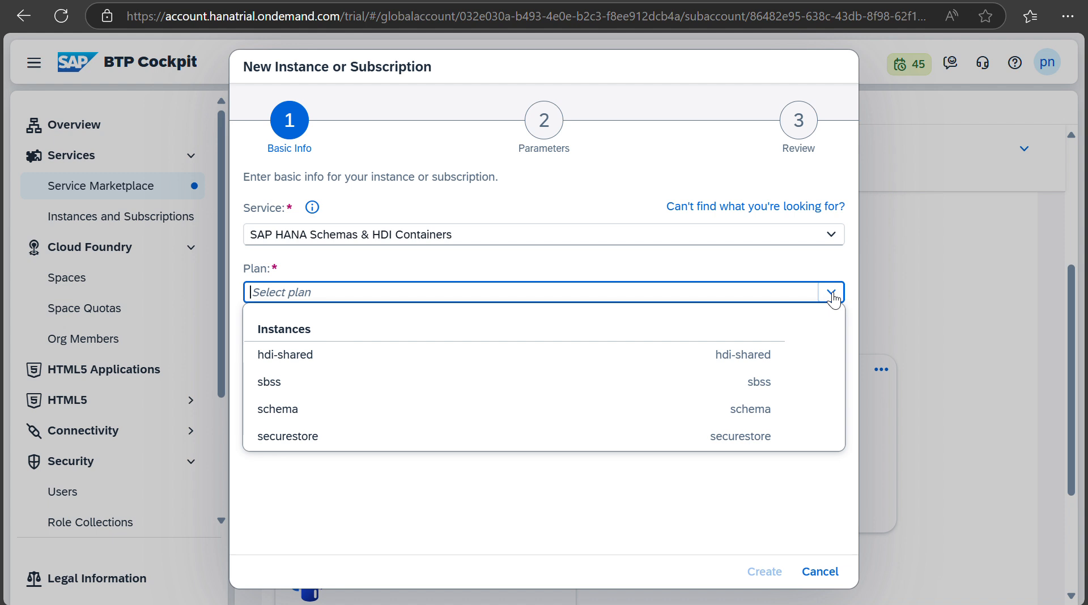
click(307, 356)
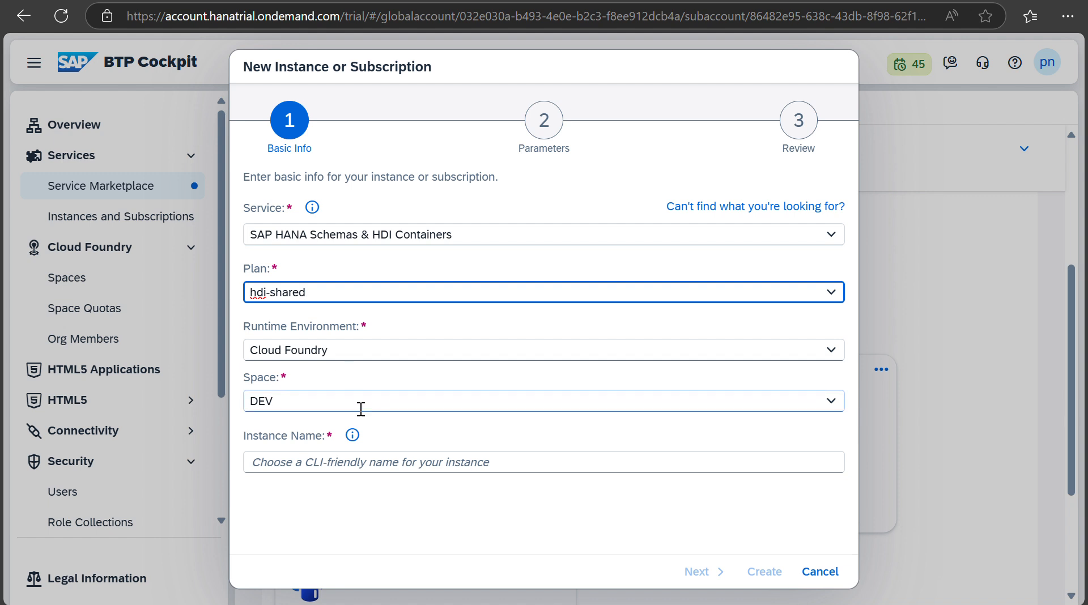
click(353, 461)
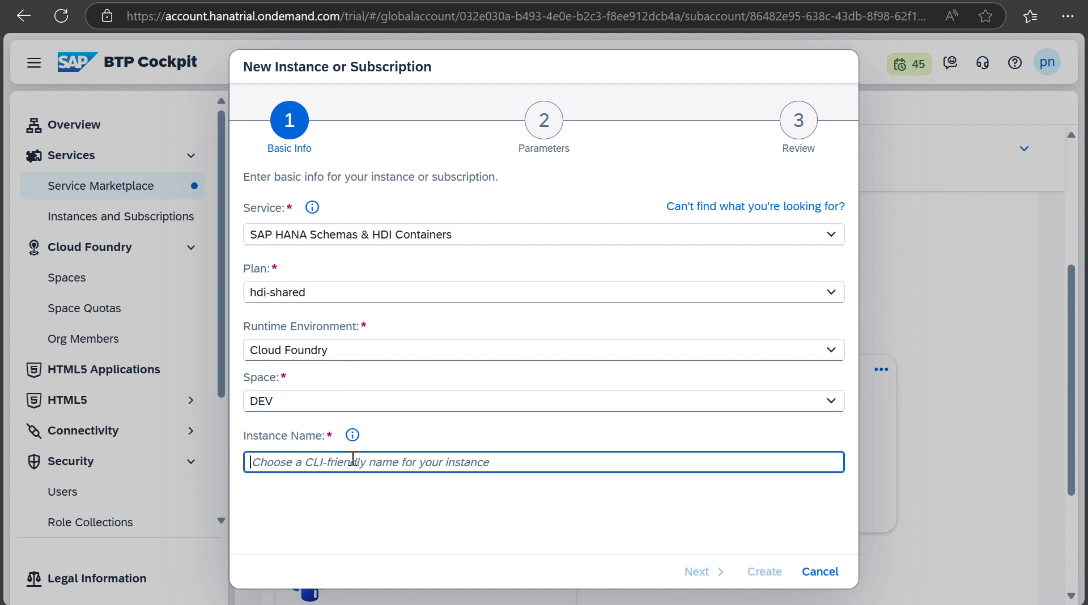
text(HDI)
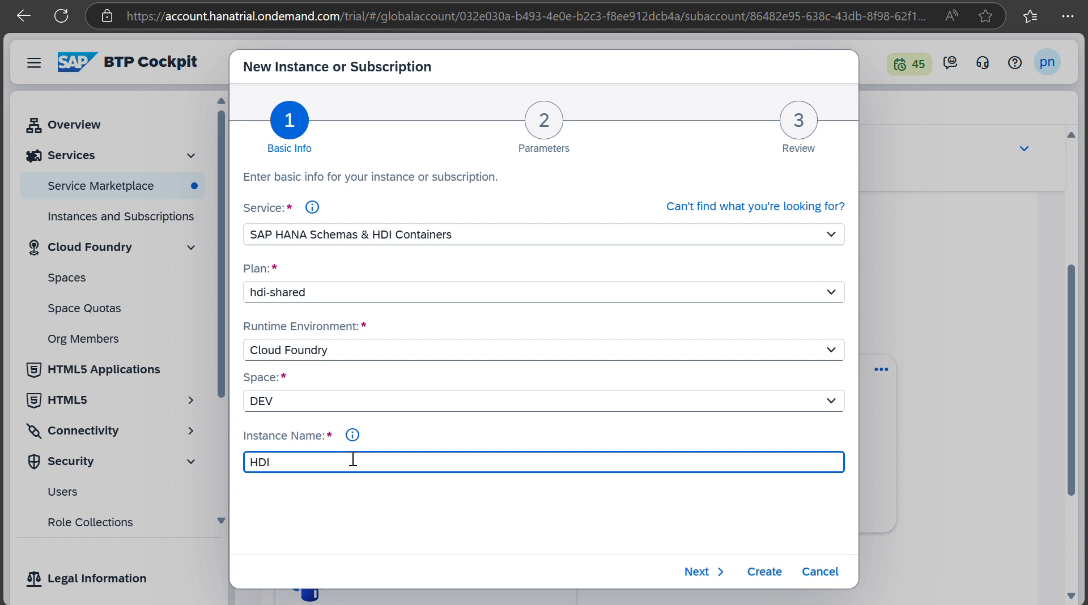
text(_Tutotia)
key(BackSpace)
key(BackSpace)
key(BackSpace)
text(rial)
click(703, 573)
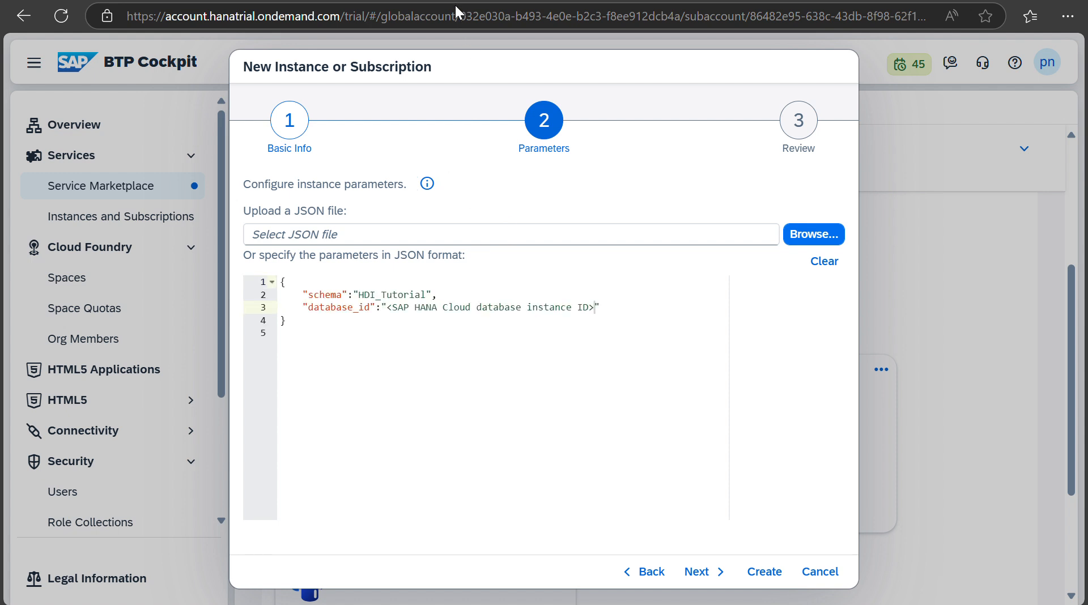
Step: Replace the database_id placeholder in the JSON parameters with the copied ID and proceed to Review
drag(596, 309, 390, 309)
key(ctrl+v)
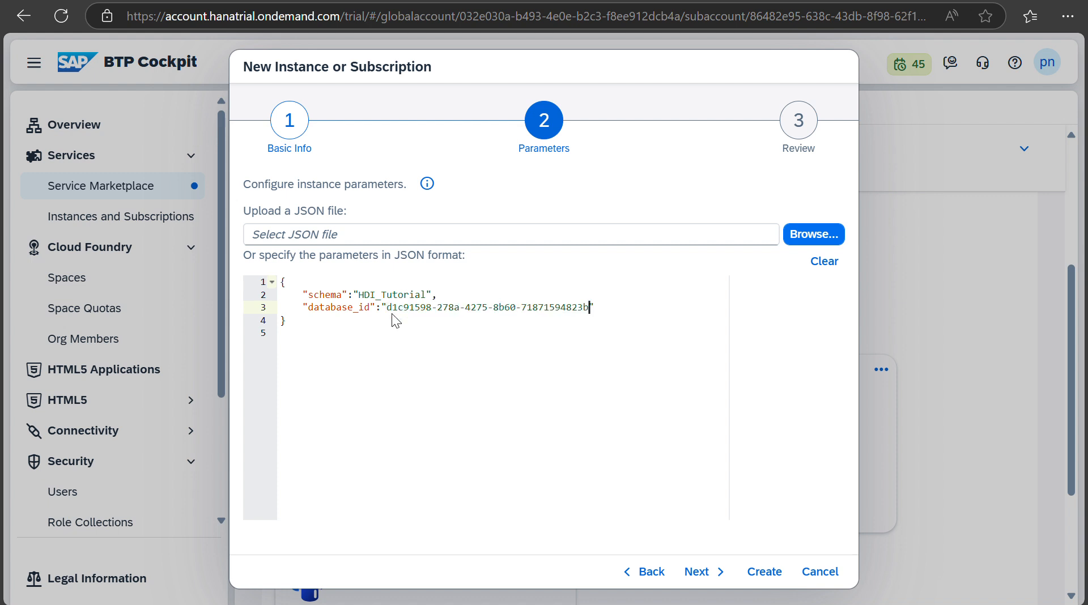
click(698, 572)
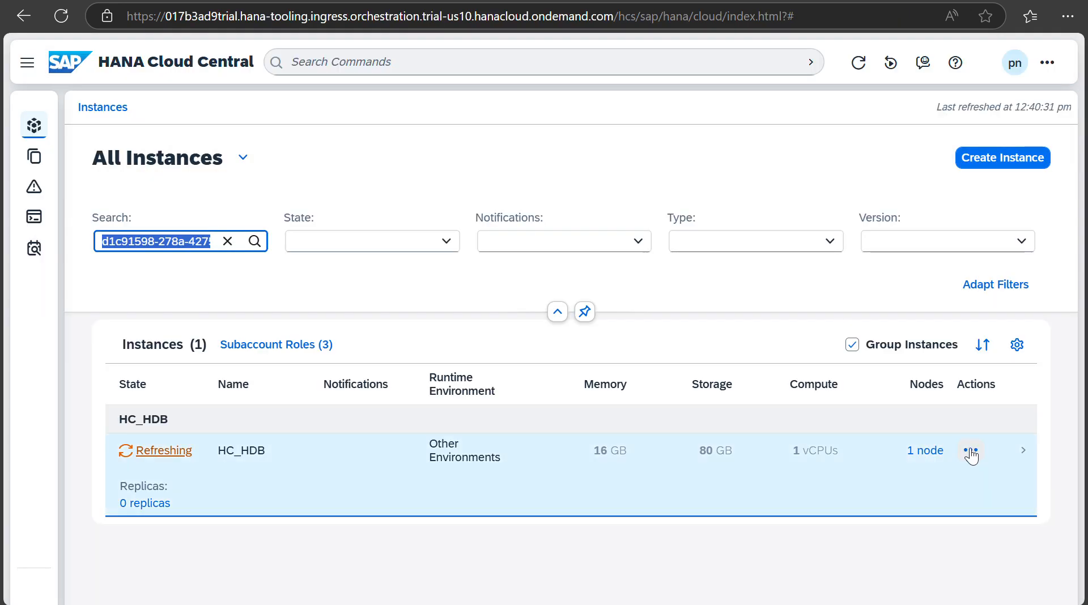
Step: Copy the HC_HDB instance ID, recheck the database_id in the JSON parameters, and create HDI_Tutorial
click(971, 452)
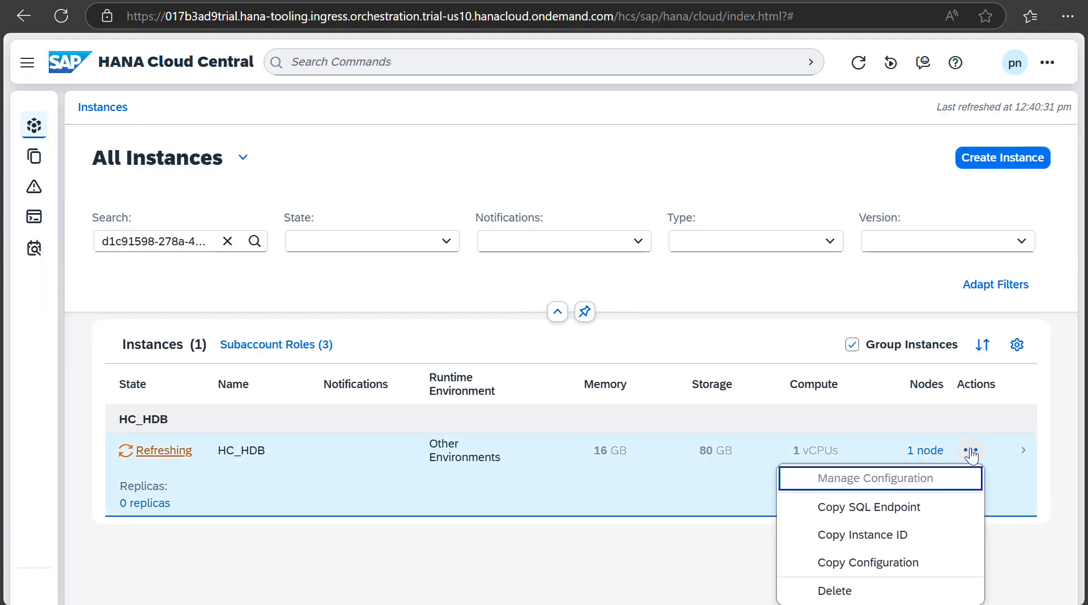
click(901, 535)
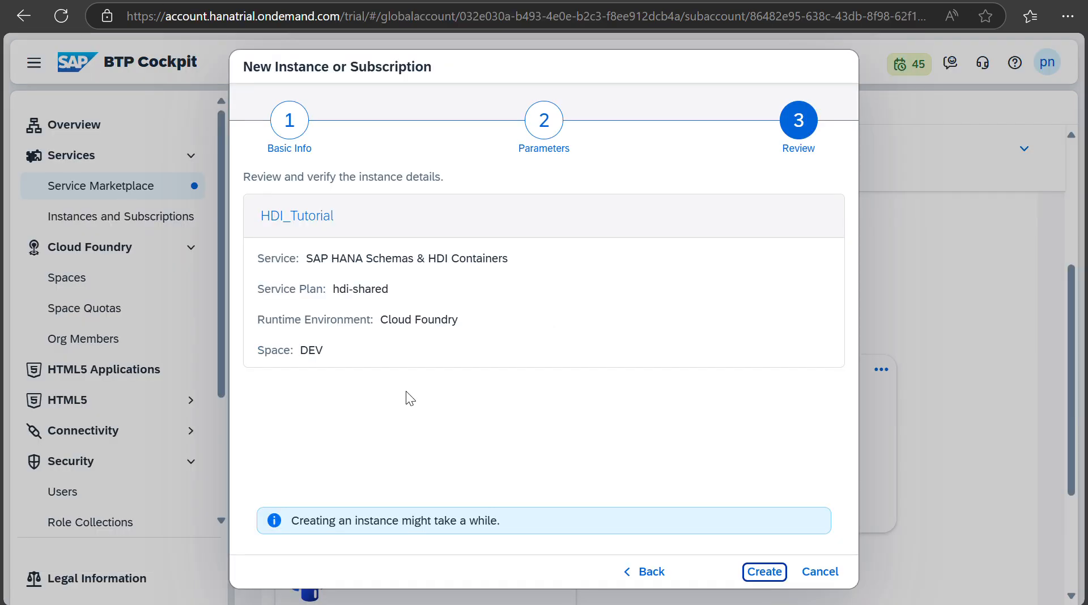
click(652, 572)
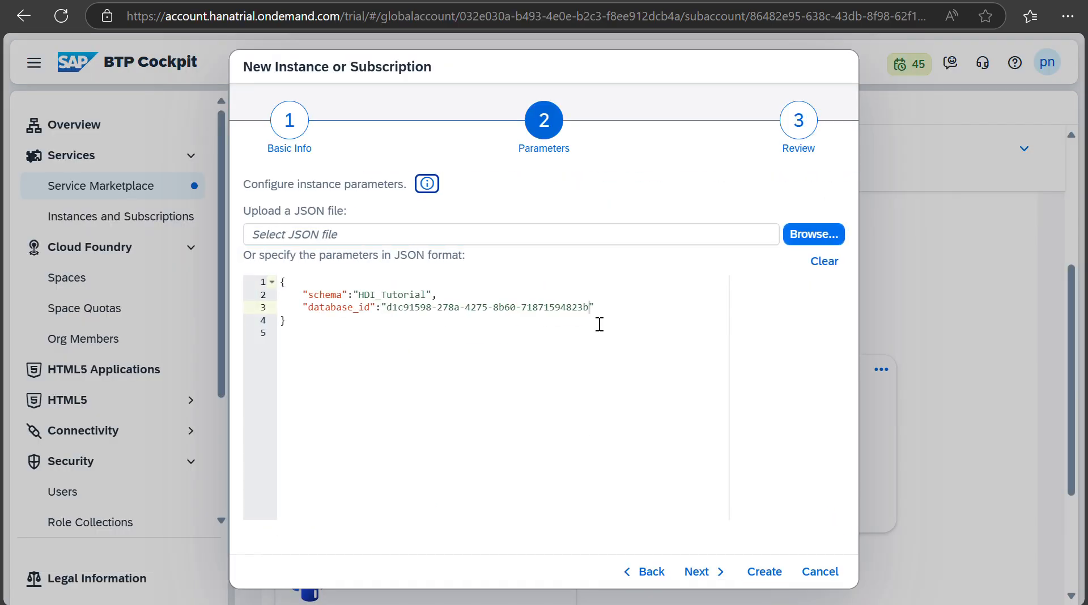
drag(588, 307, 390, 310)
click(695, 570)
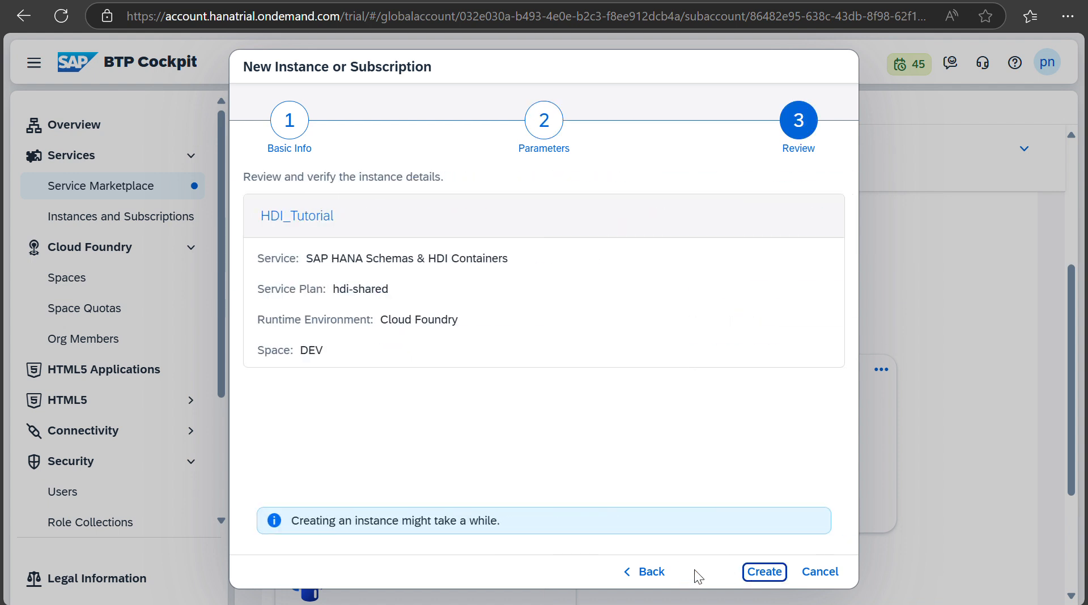
click(762, 574)
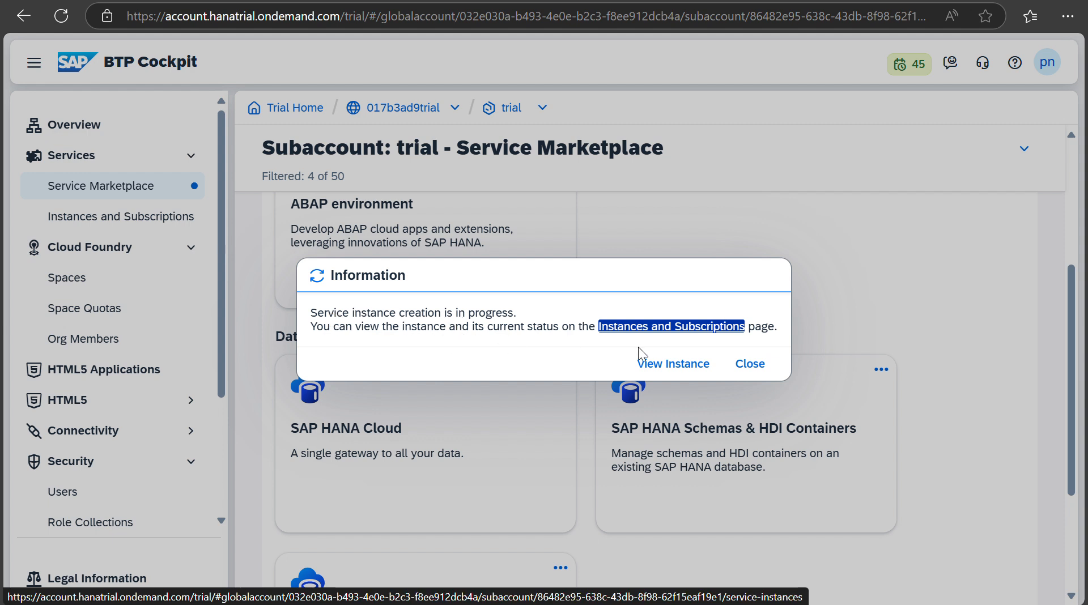
Step: Confirm HDI_Tutorial shows as being created in the DEV space Instances table, then go to Security > Users
click(646, 364)
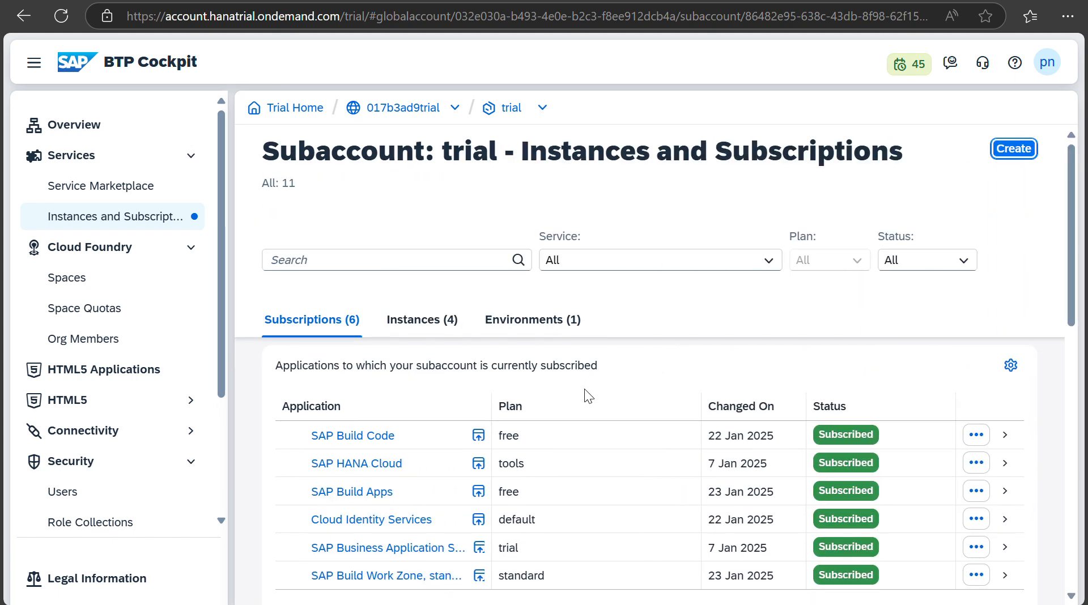
scroll(584, 389, down, 2)
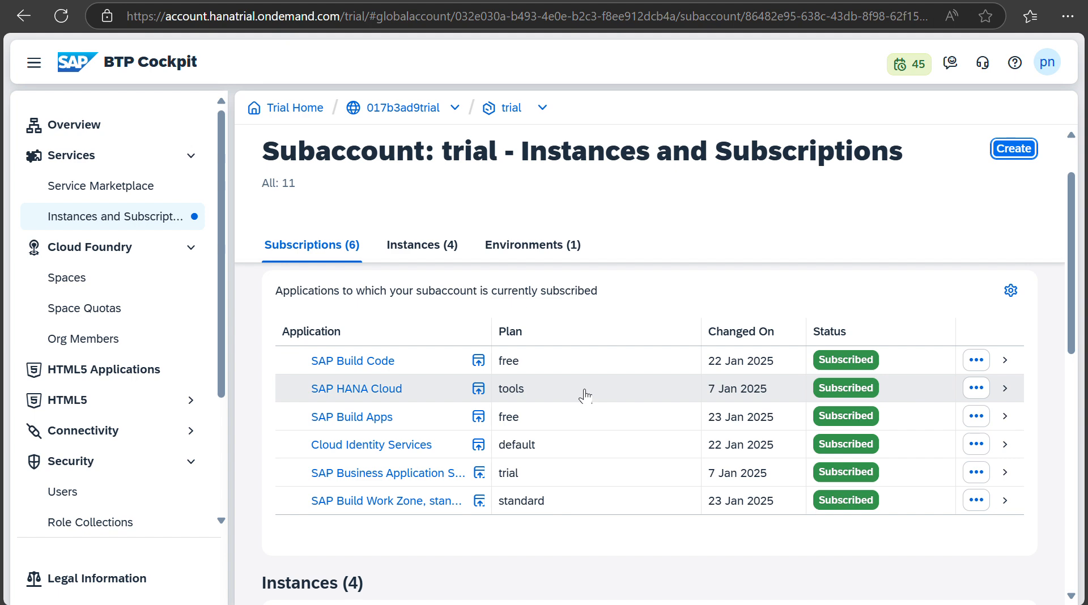
scroll(584, 393, down, 5)
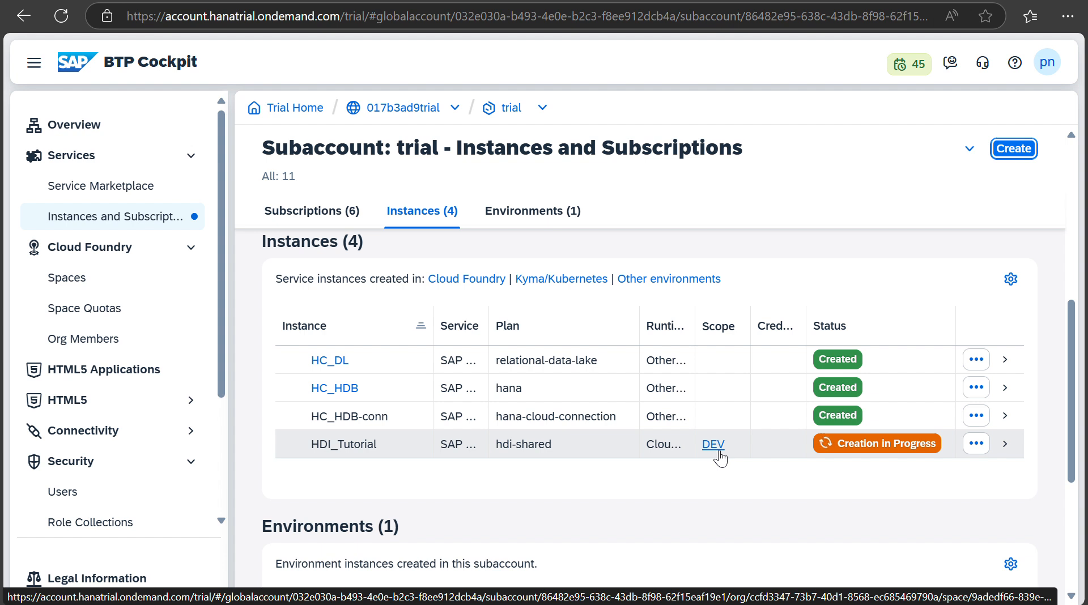
click(67, 494)
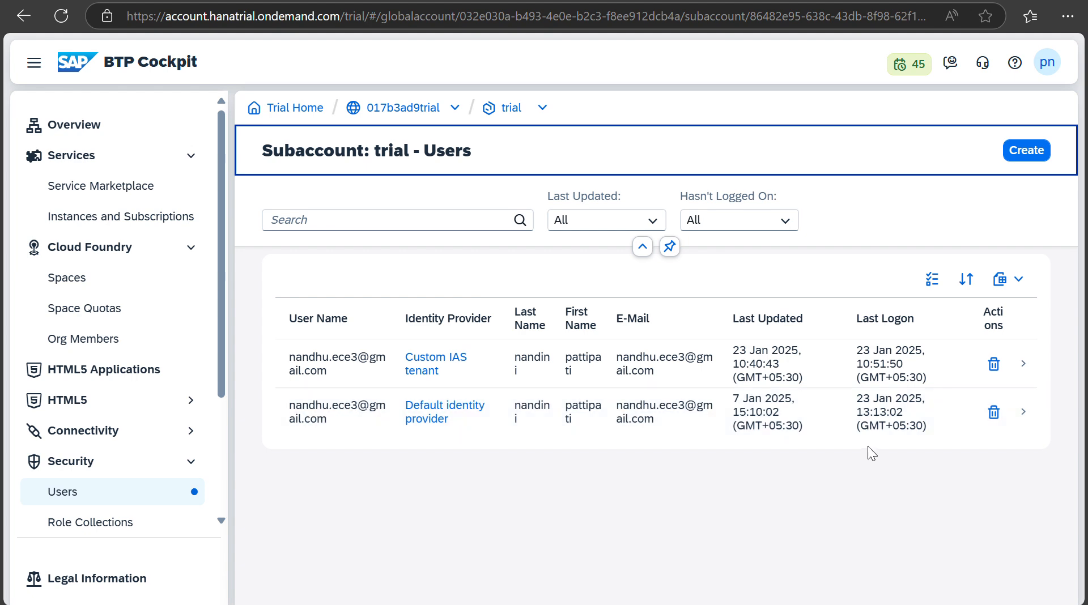
Step: Review the Default identity provider user's role collections, then return to Instances and Subscriptions
click(313, 410)
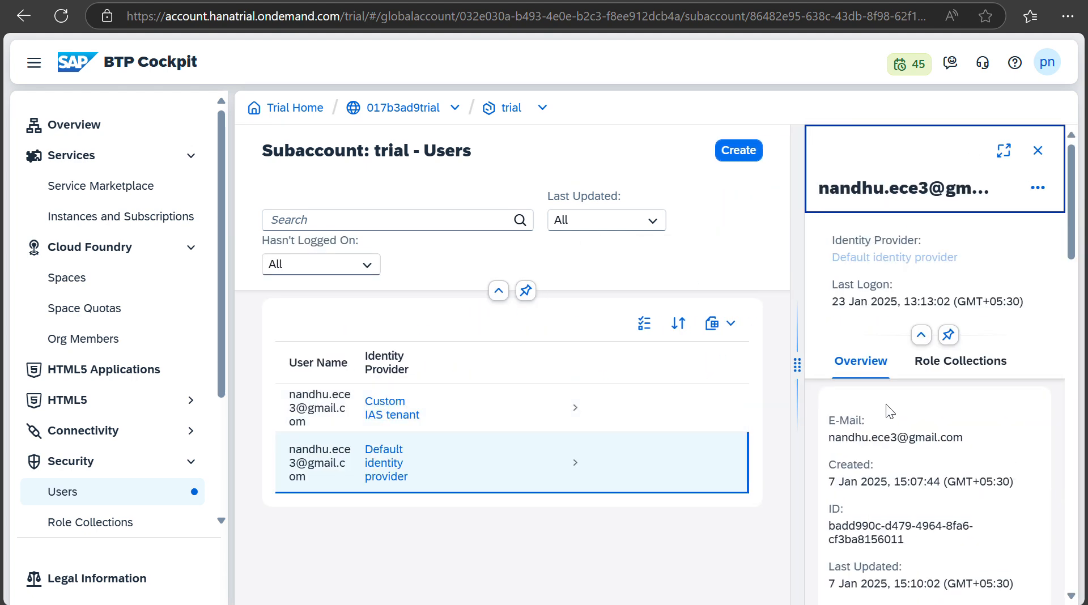
click(919, 363)
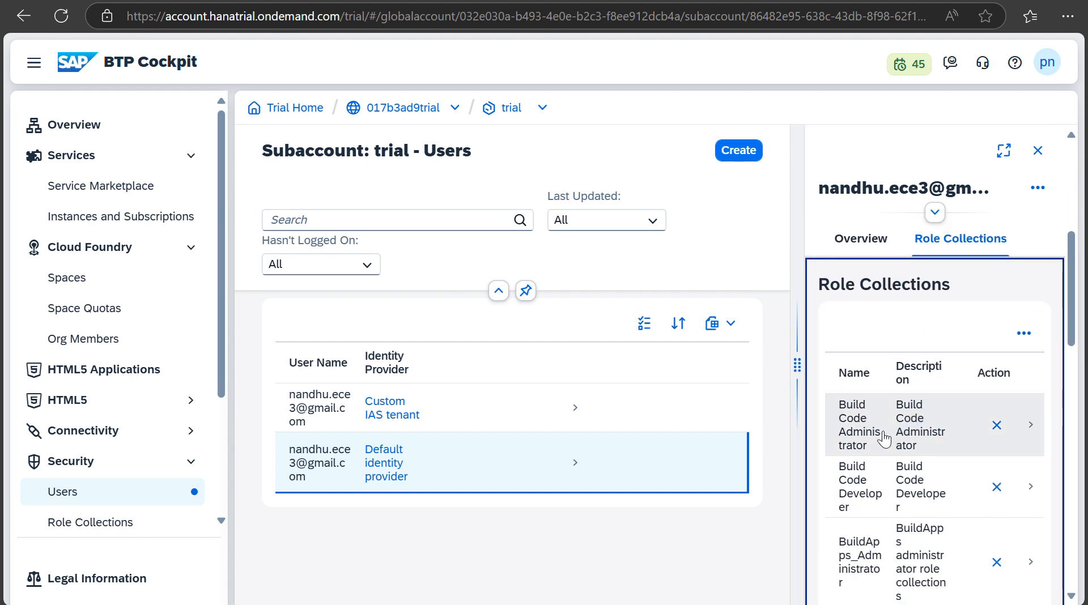
scroll(945, 484, down, 2)
scroll(946, 484, down, 5)
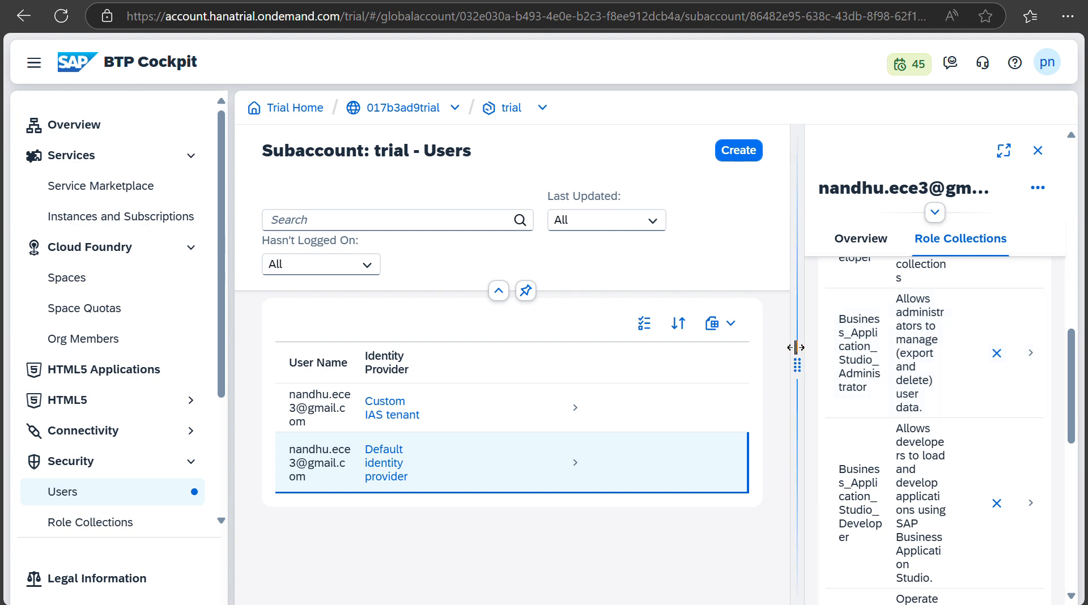
drag(798, 363, 424, 419)
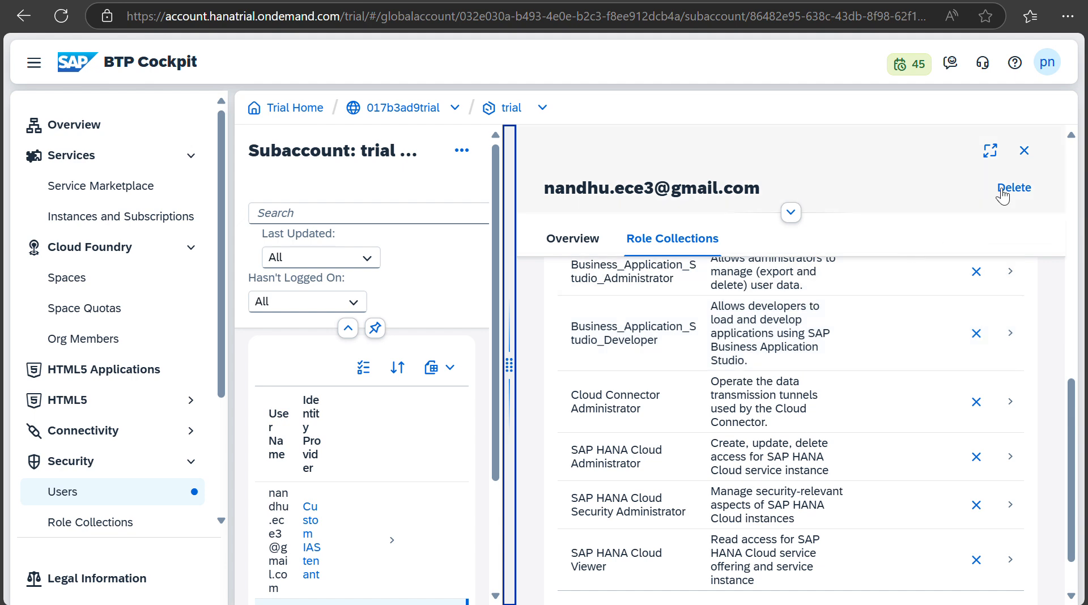
click(1024, 151)
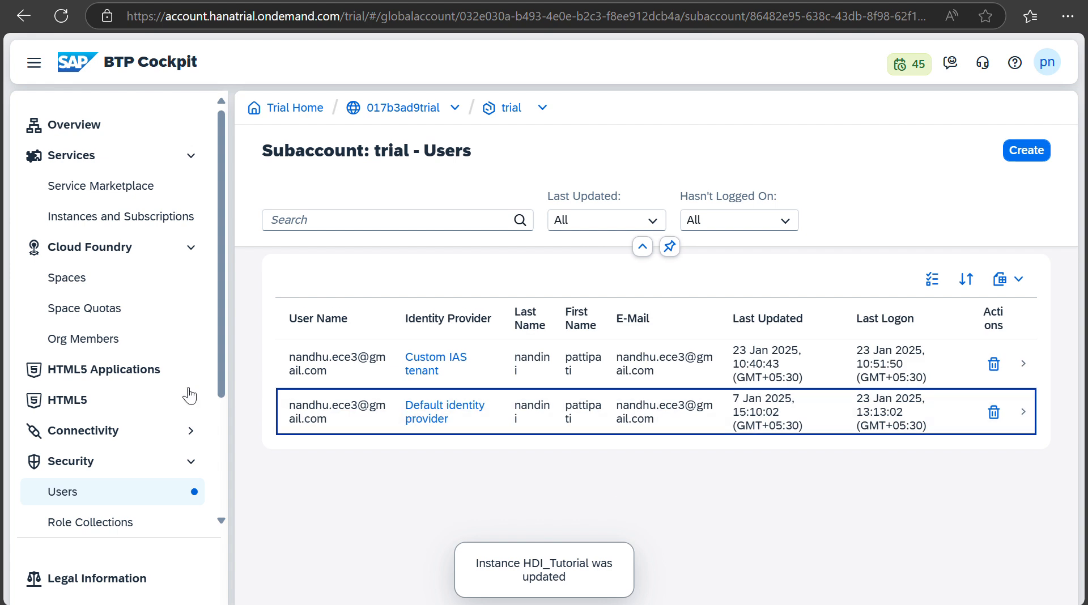
click(125, 214)
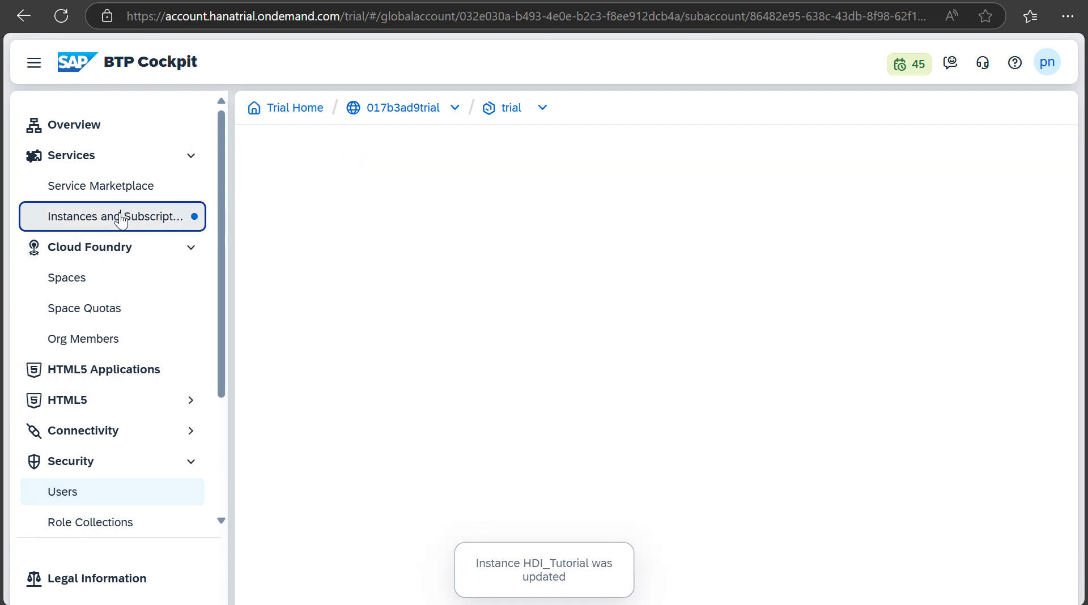